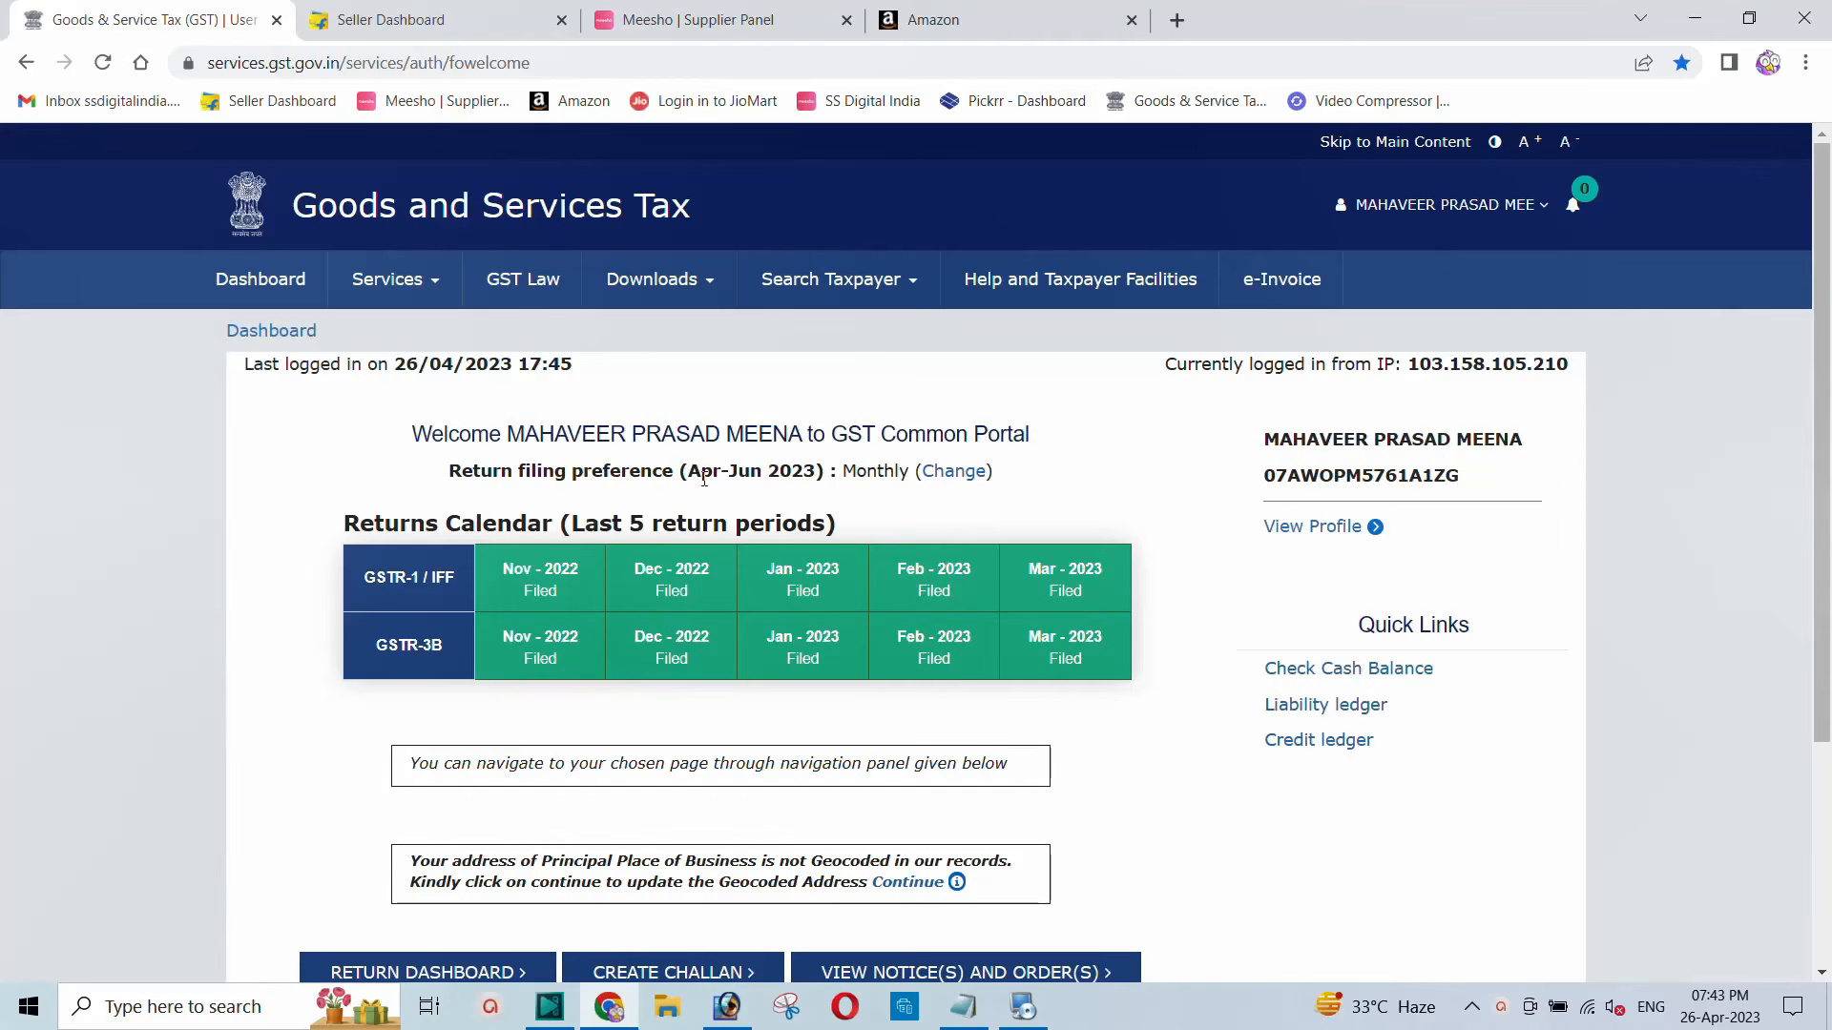
Step: Return to the dashboard and point out its Ledger Balance section
click(263, 338)
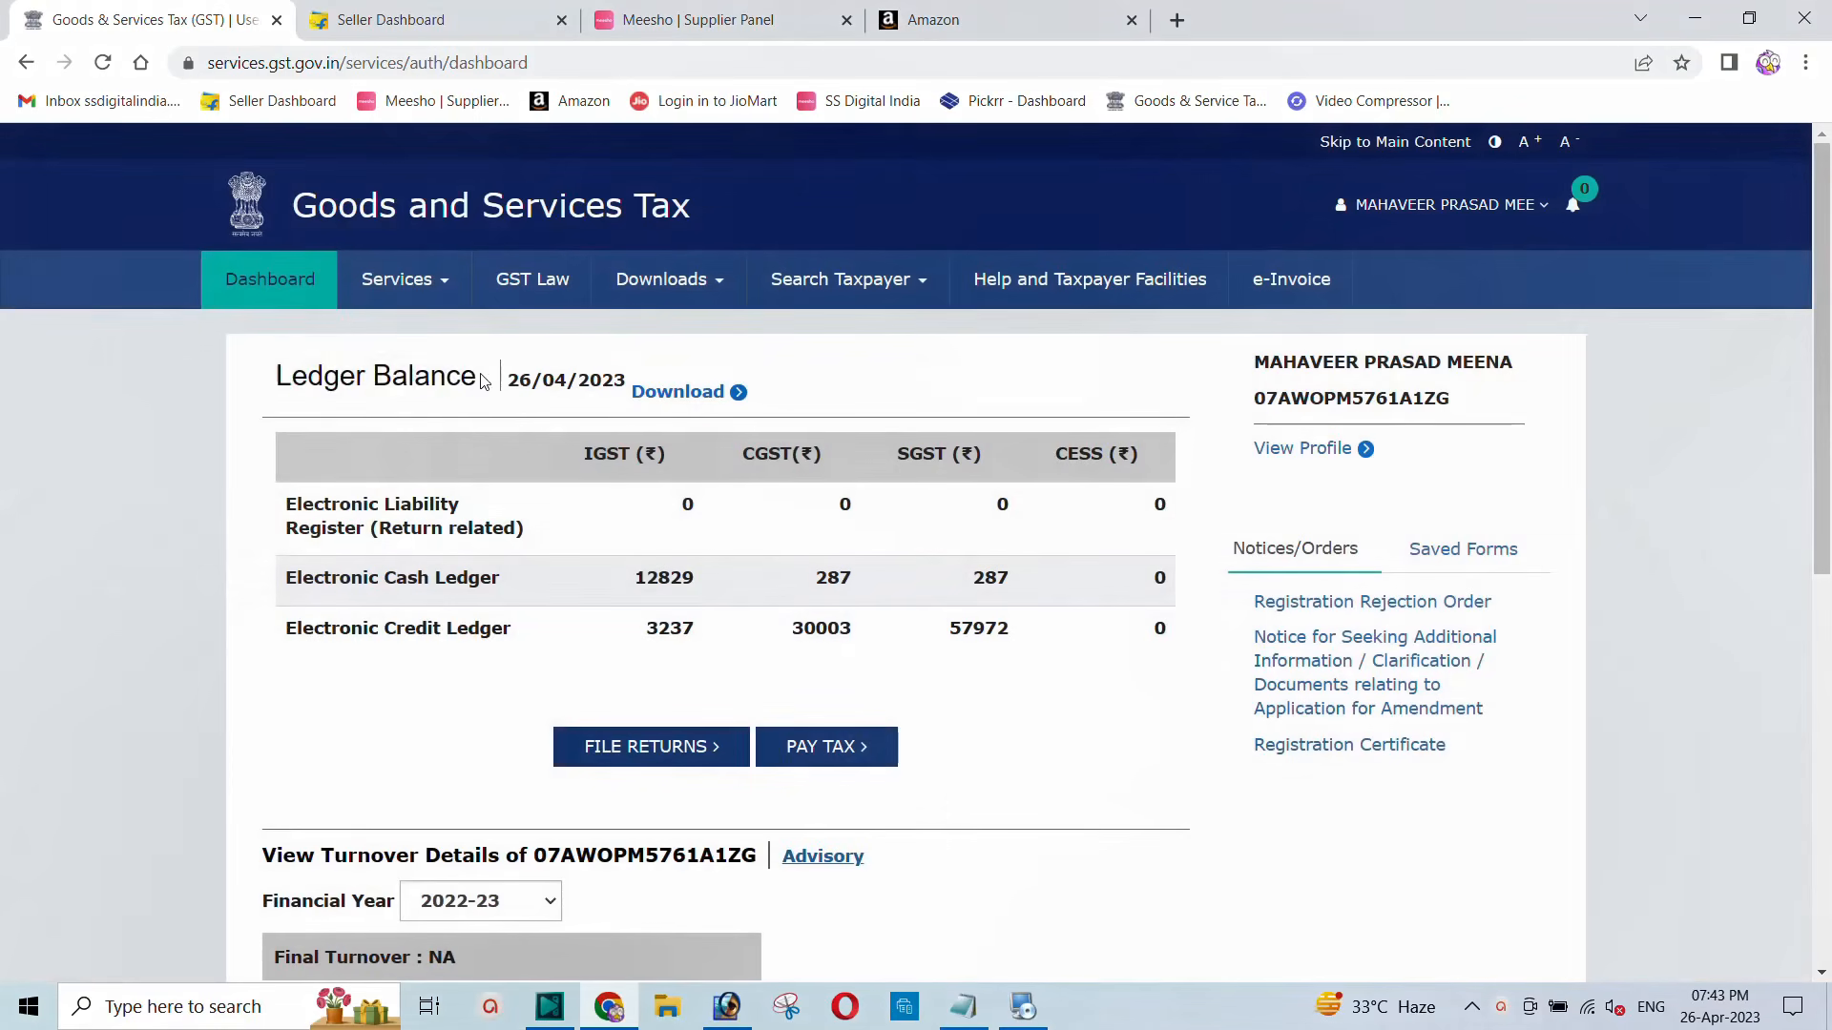
drag(477, 378, 274, 387)
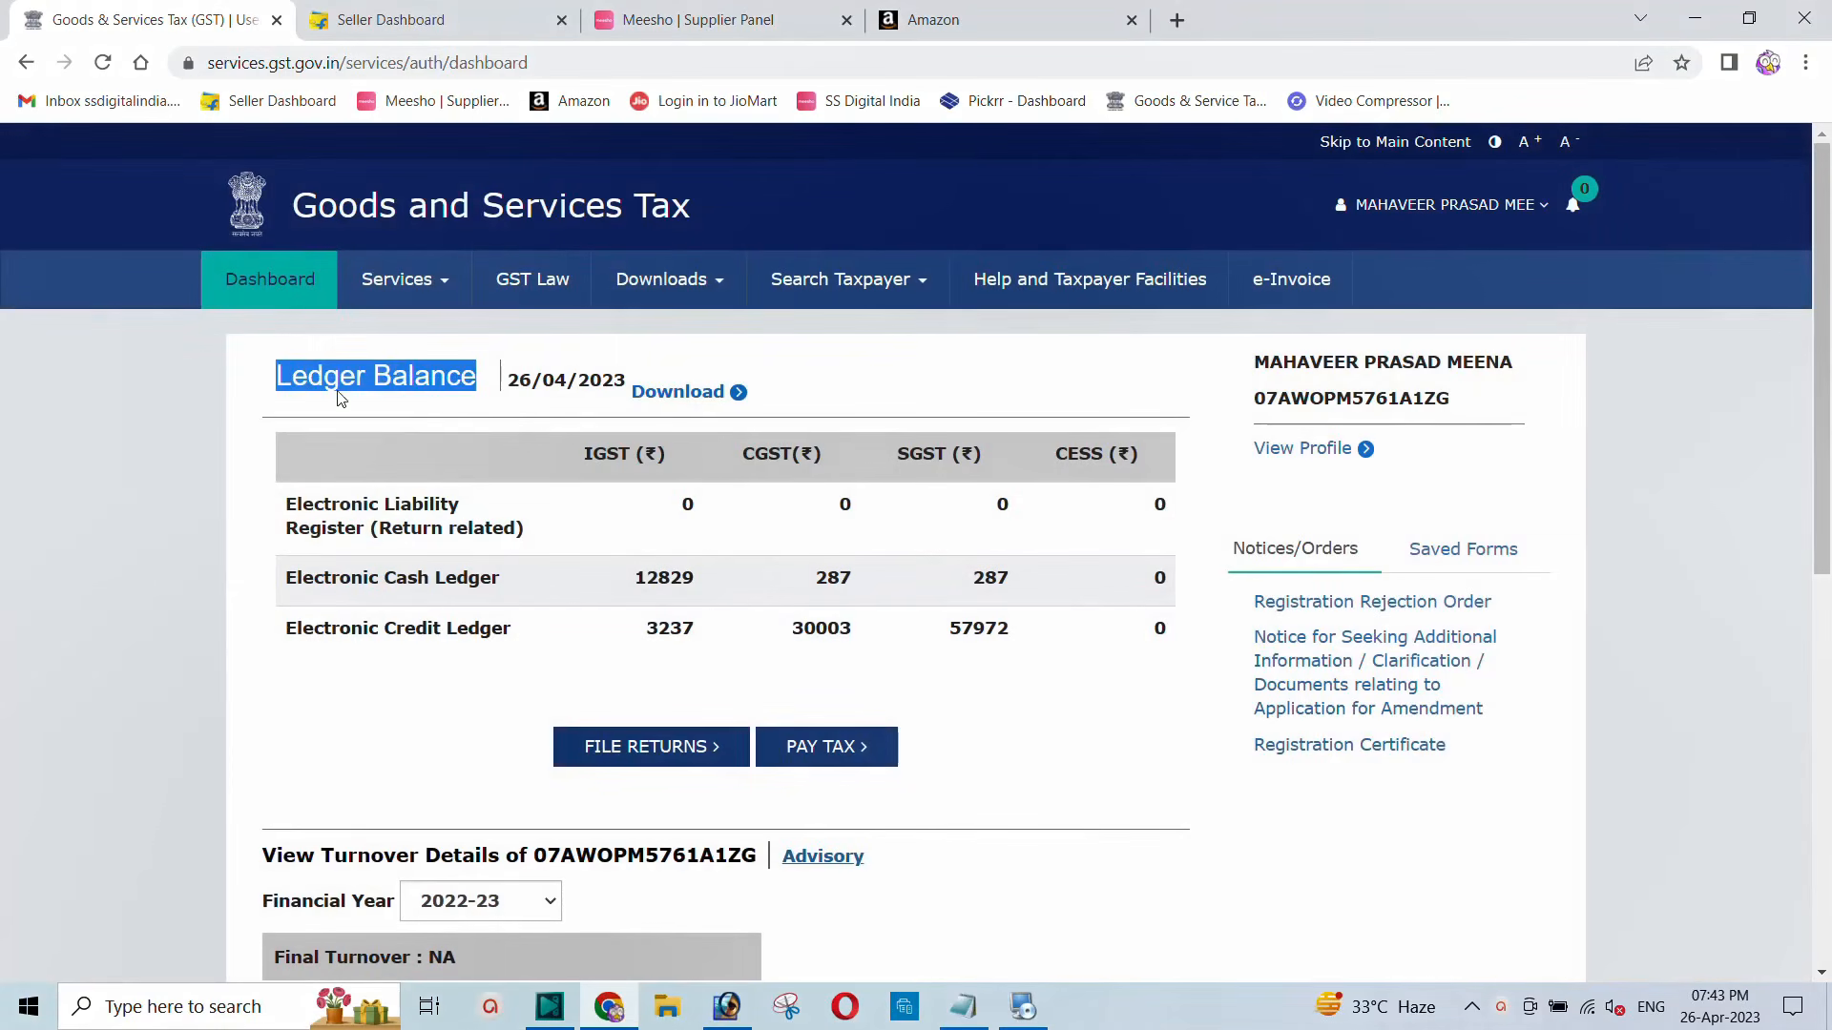
click(405, 446)
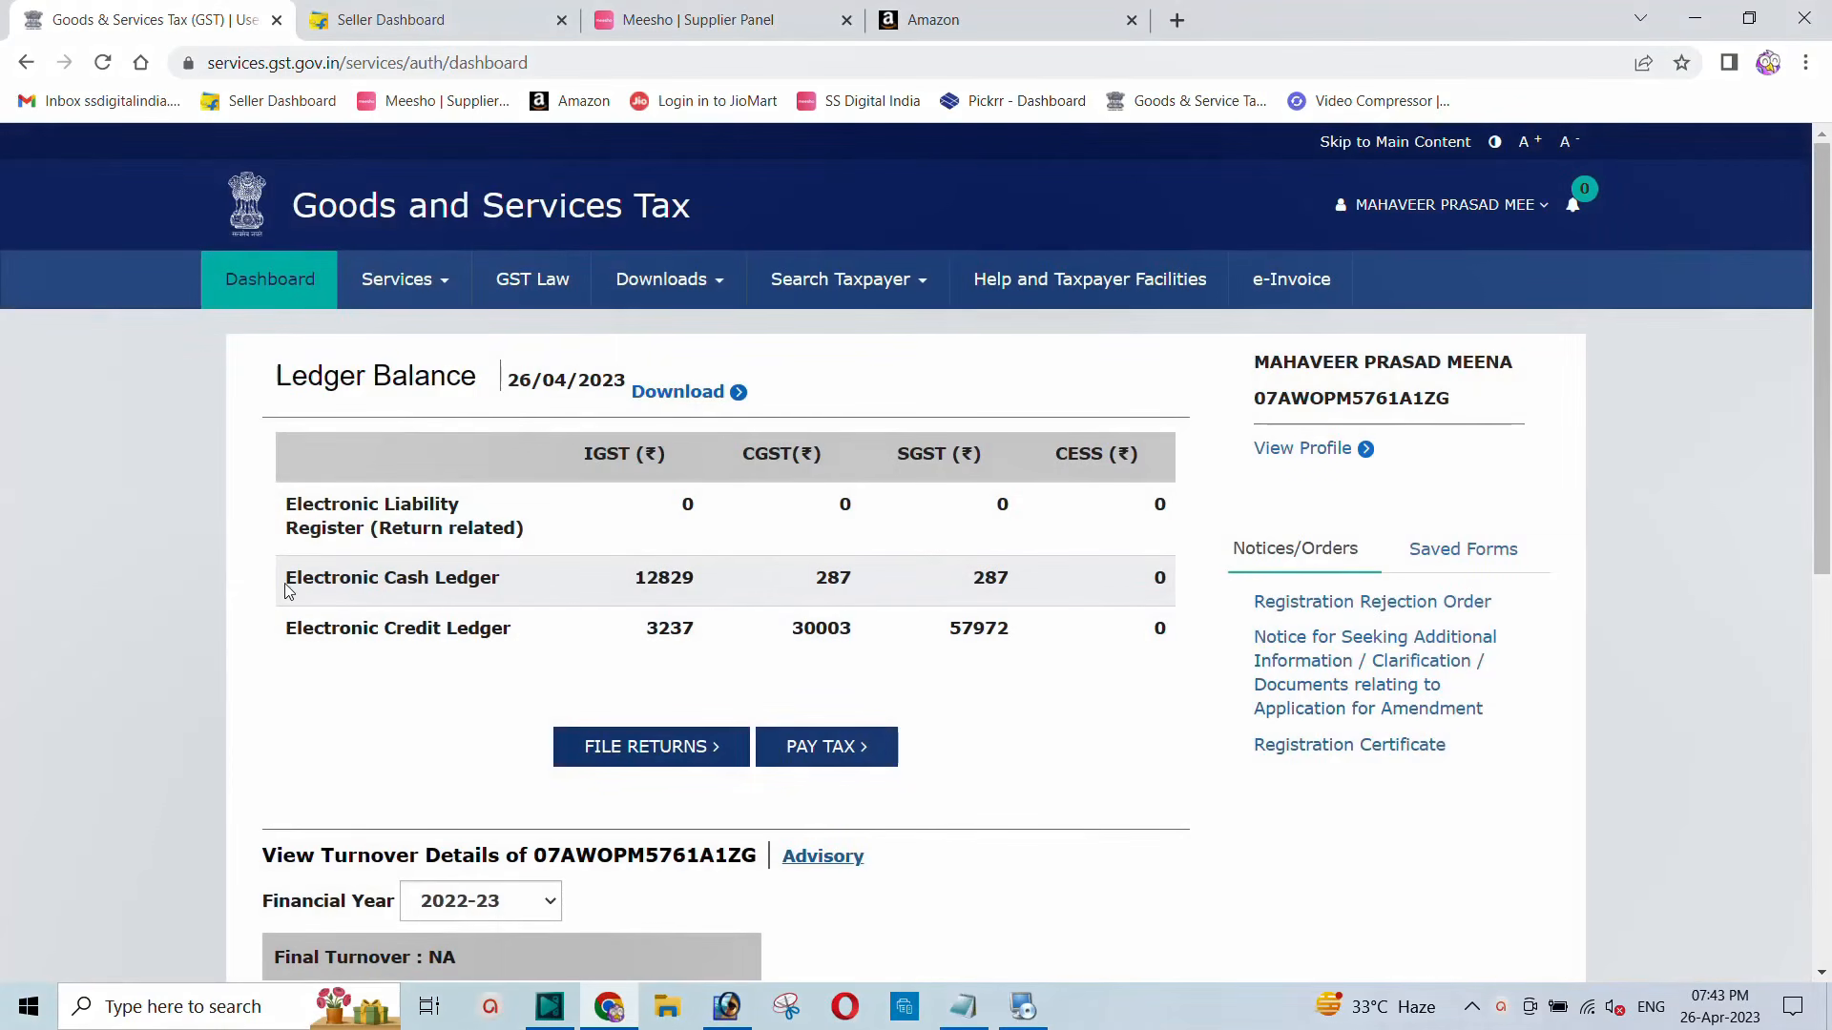
Step: Point out the Electronic Cash and Credit Ledger rows, with credit amounts 3237, 30003 and 57972
drag(284, 588, 517, 588)
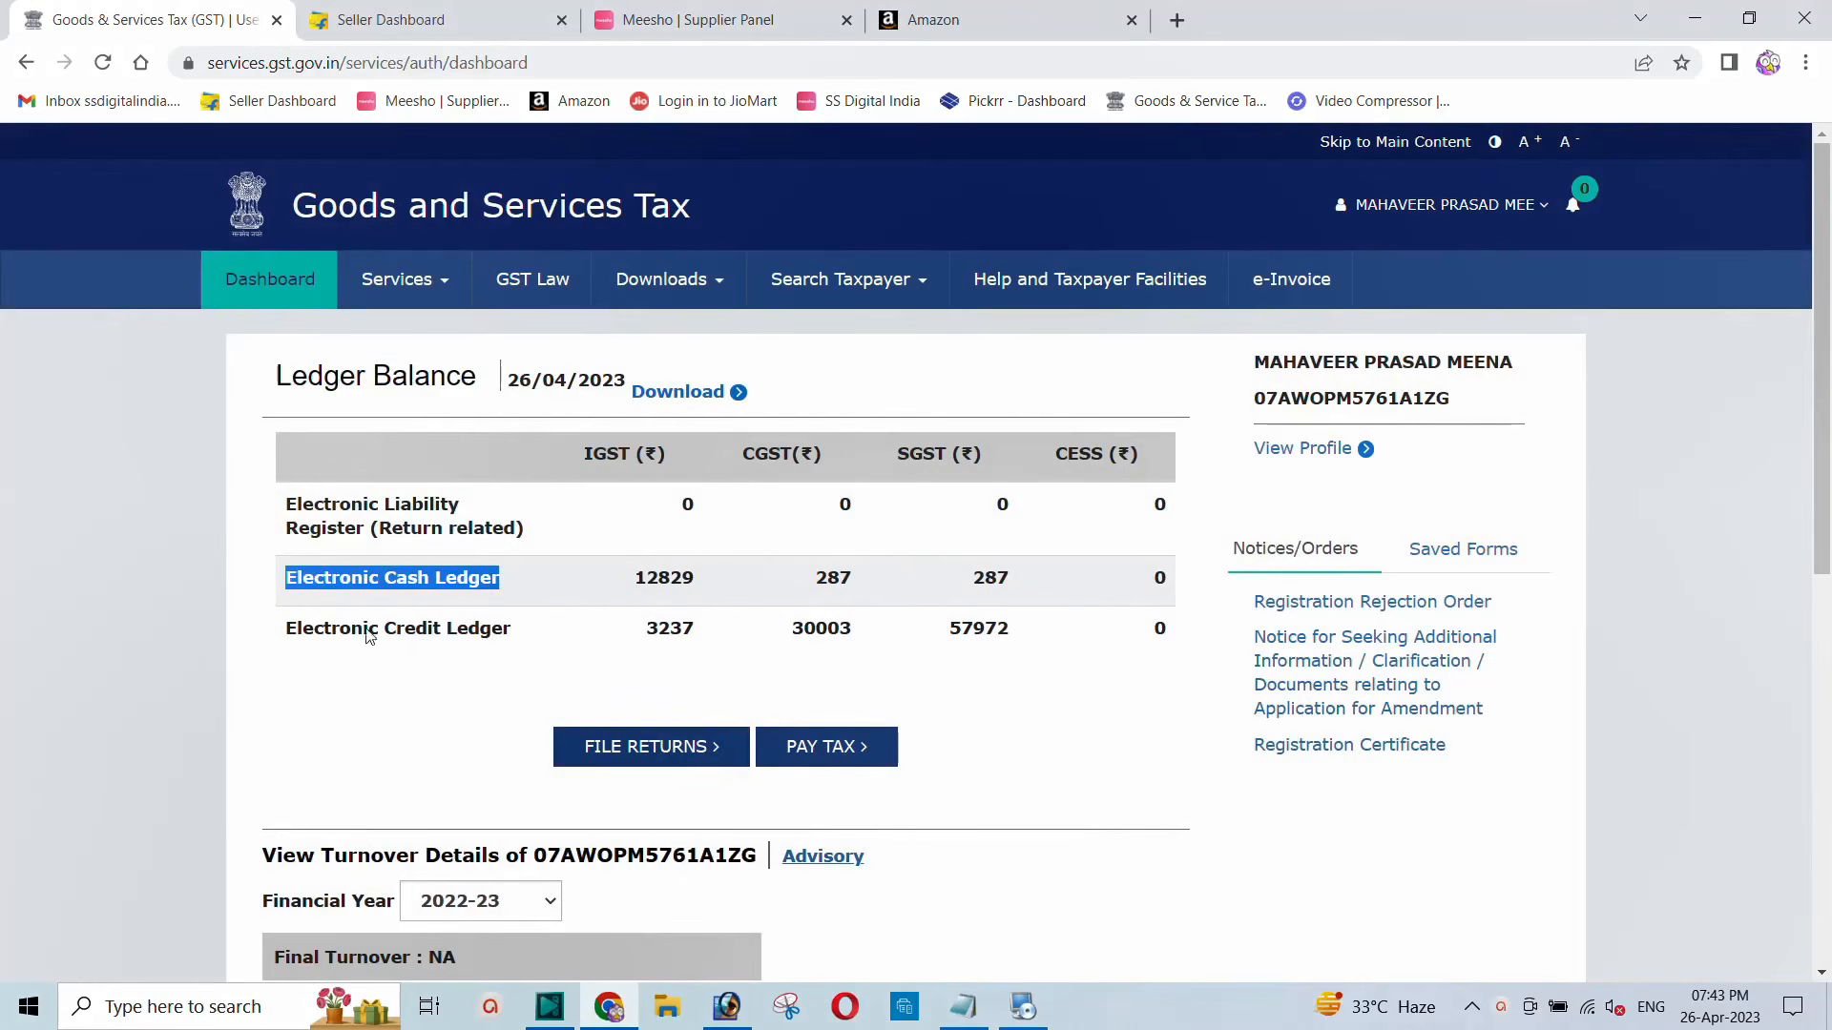
drag(287, 636, 540, 633)
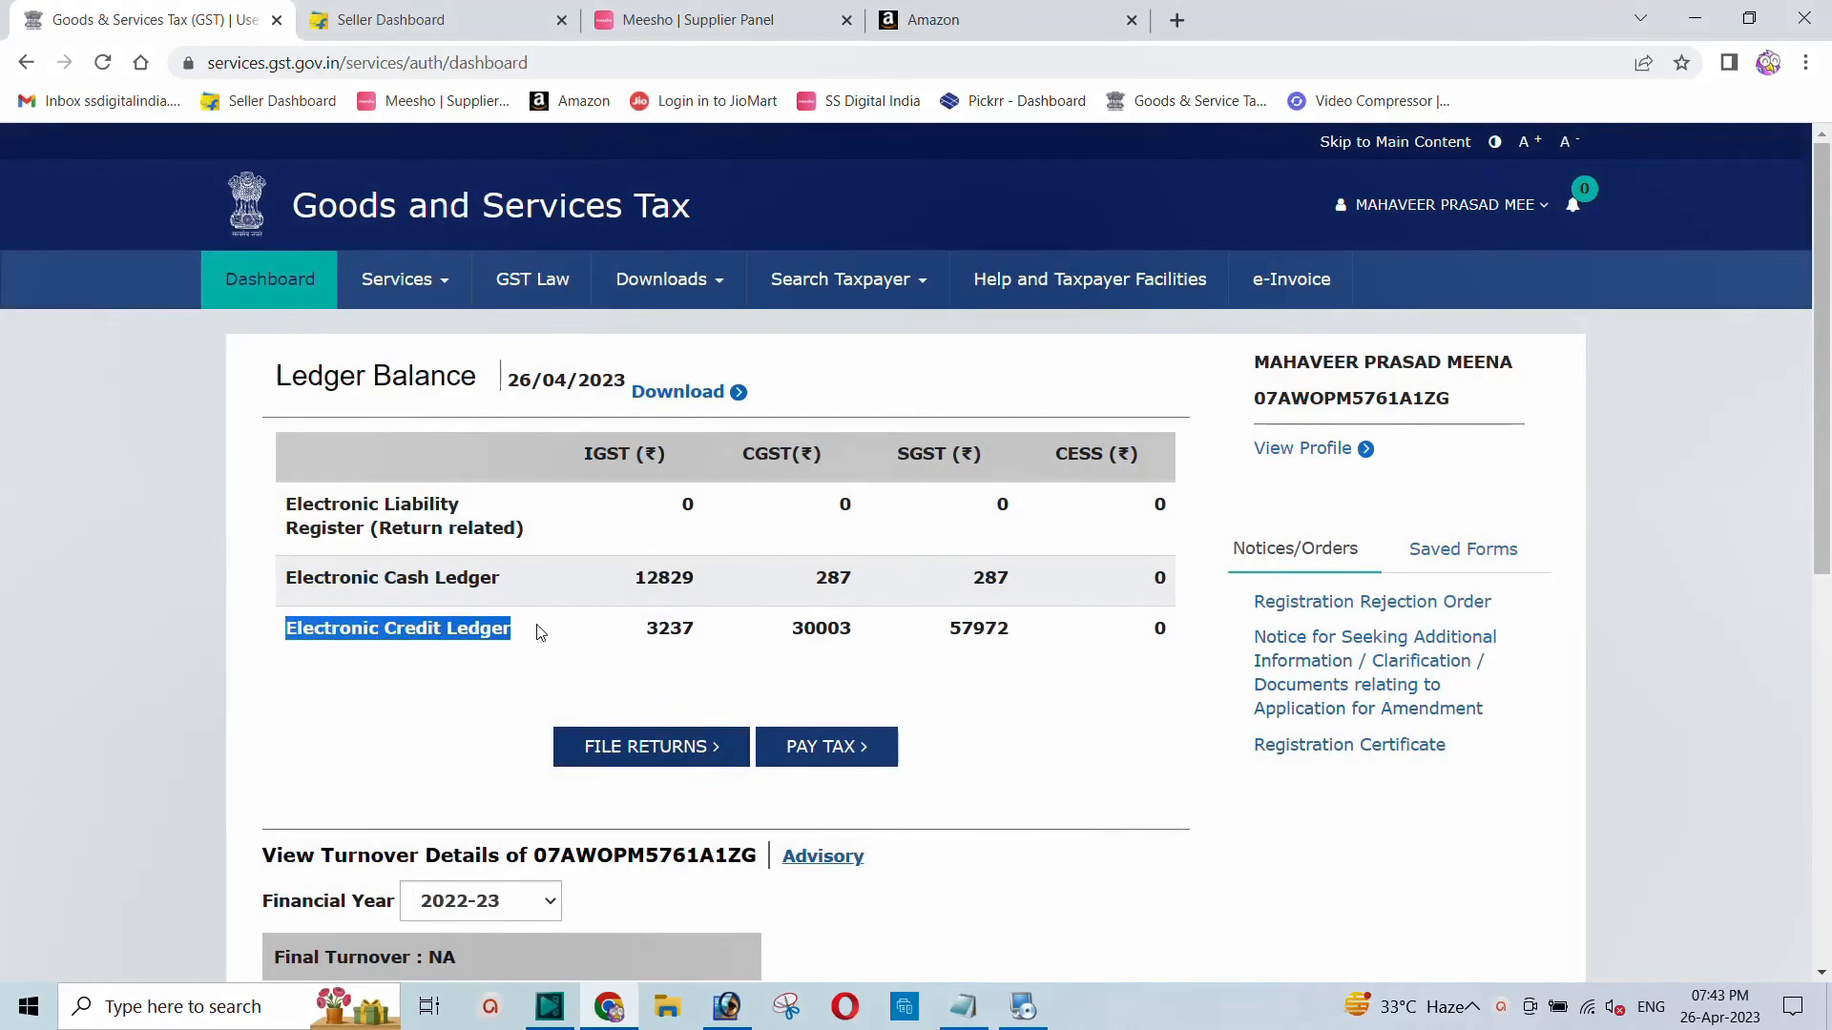
click(410, 630)
drag(289, 636, 544, 632)
drag(683, 632, 1091, 654)
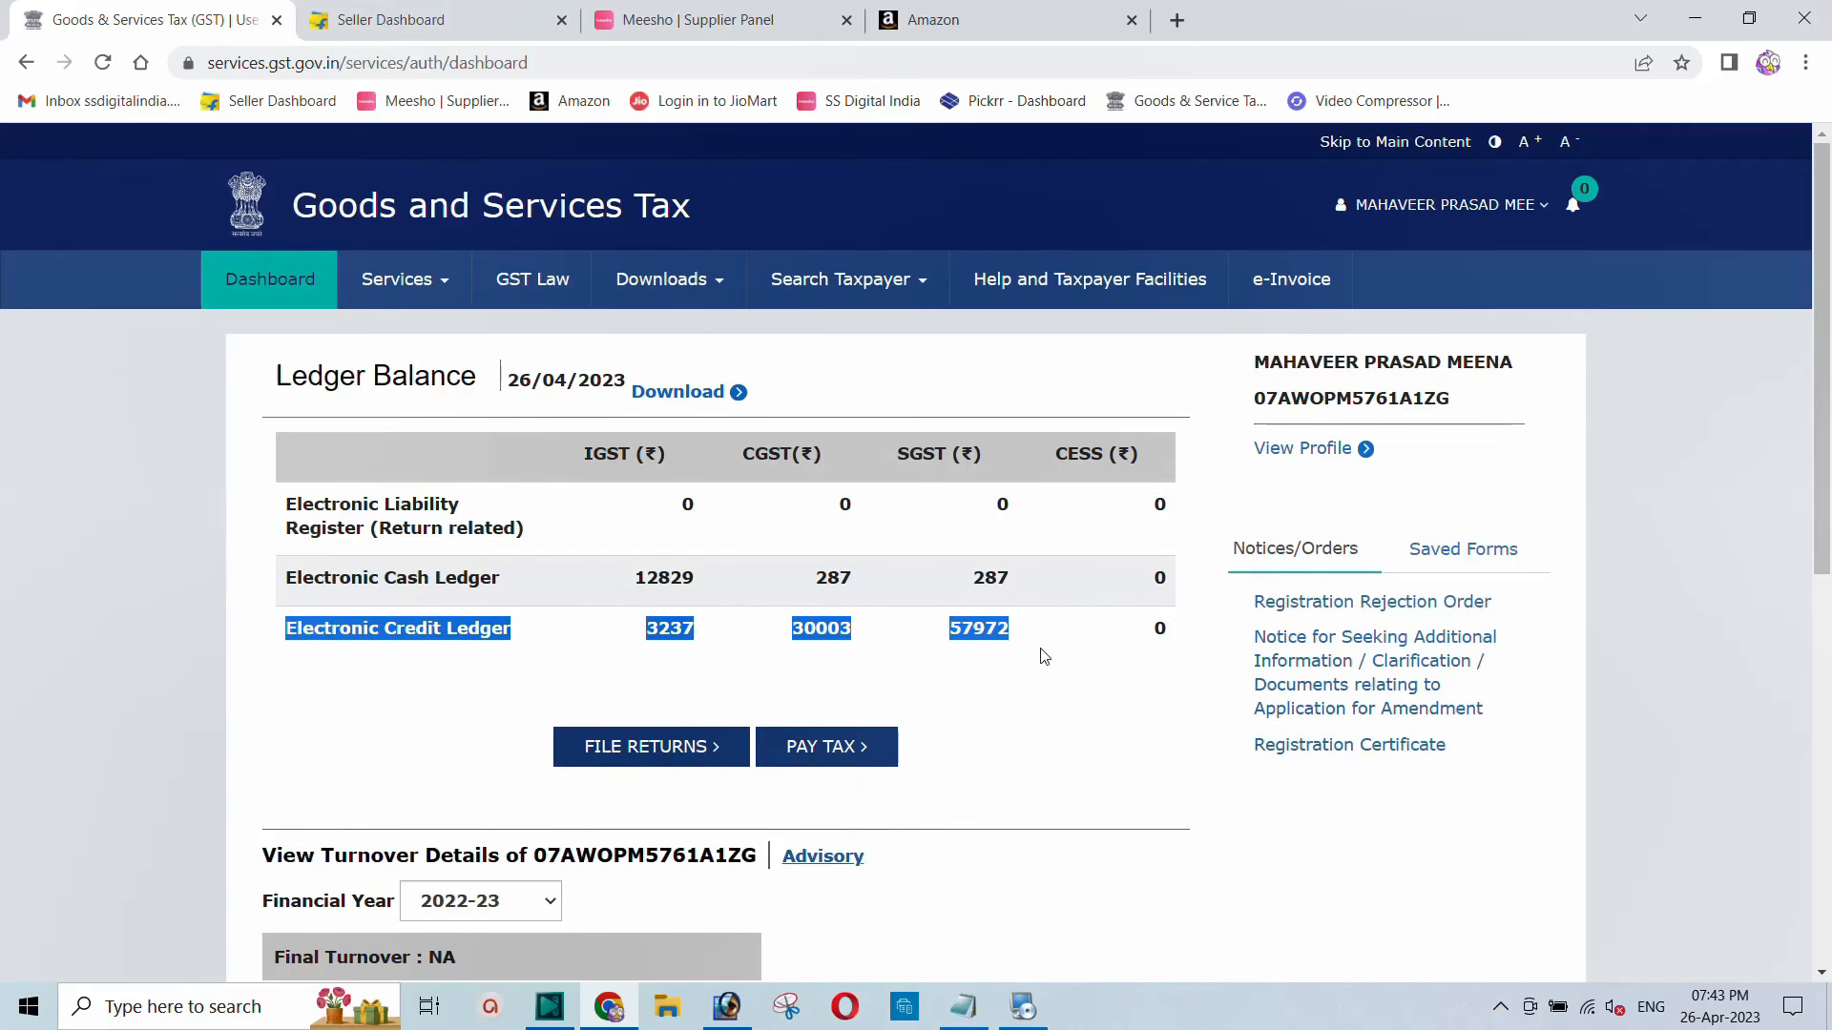
click(779, 579)
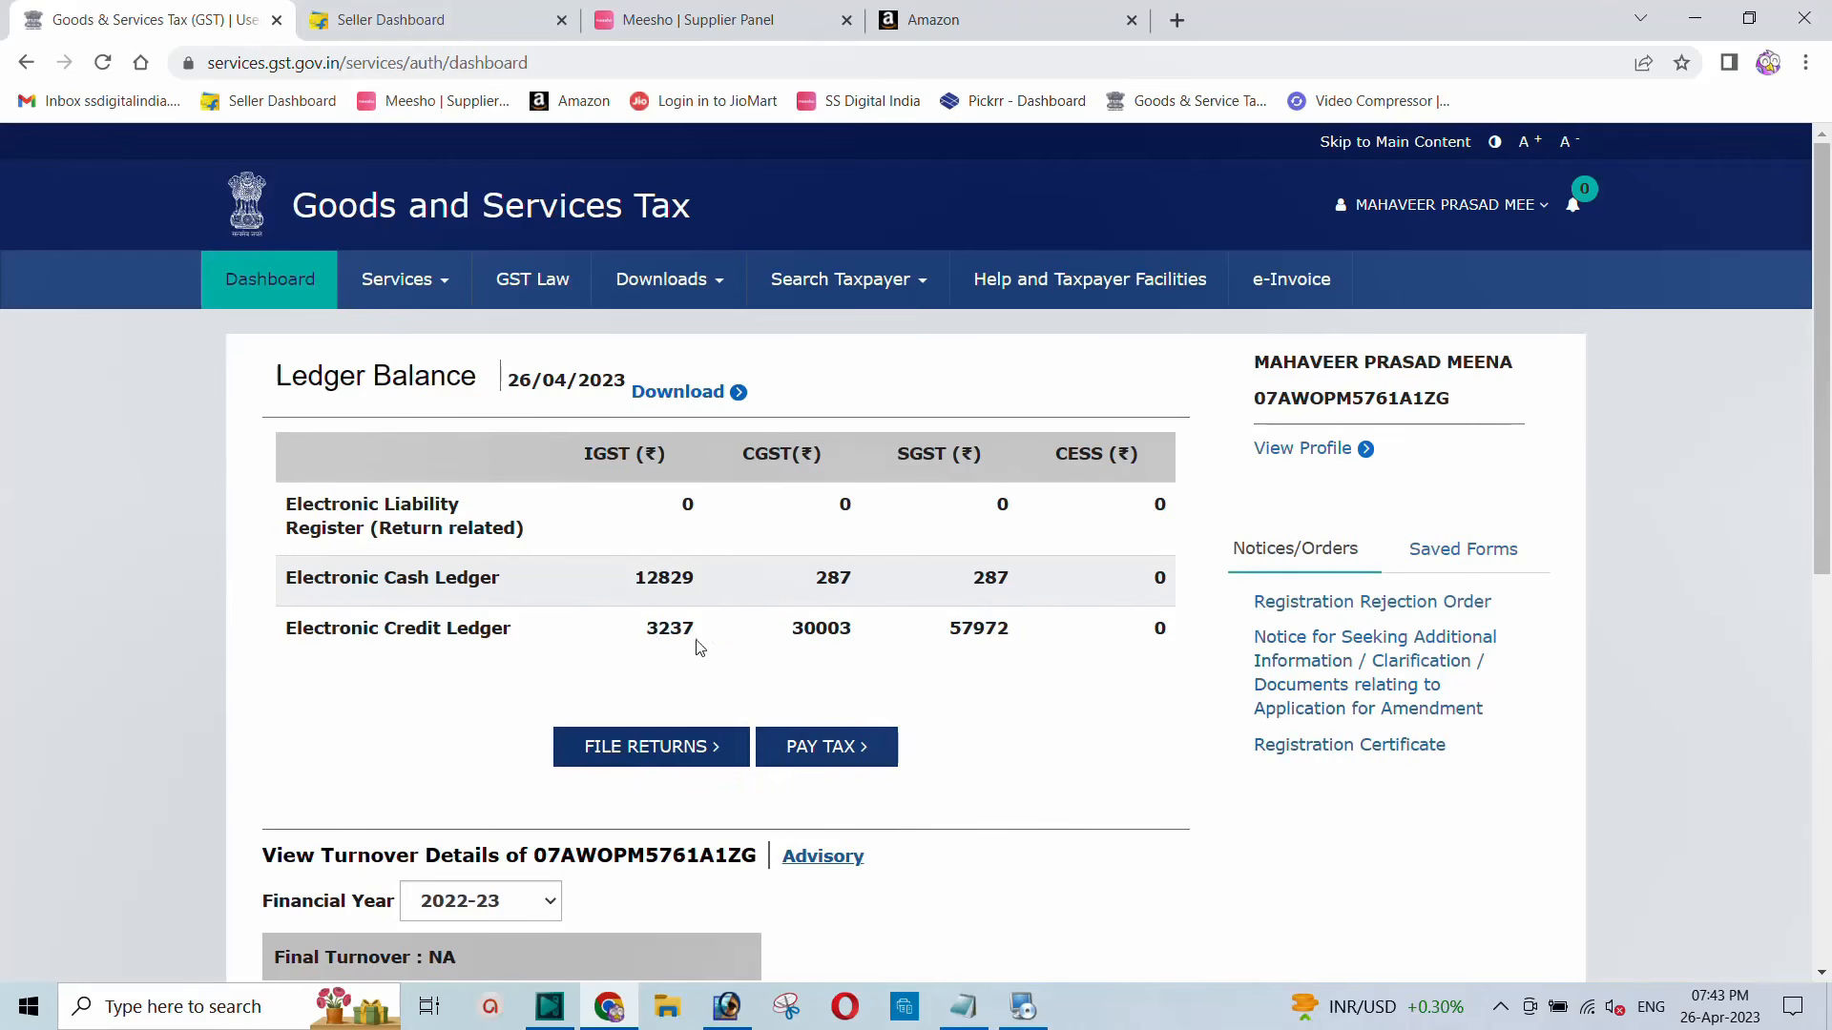
drag(644, 637, 1017, 642)
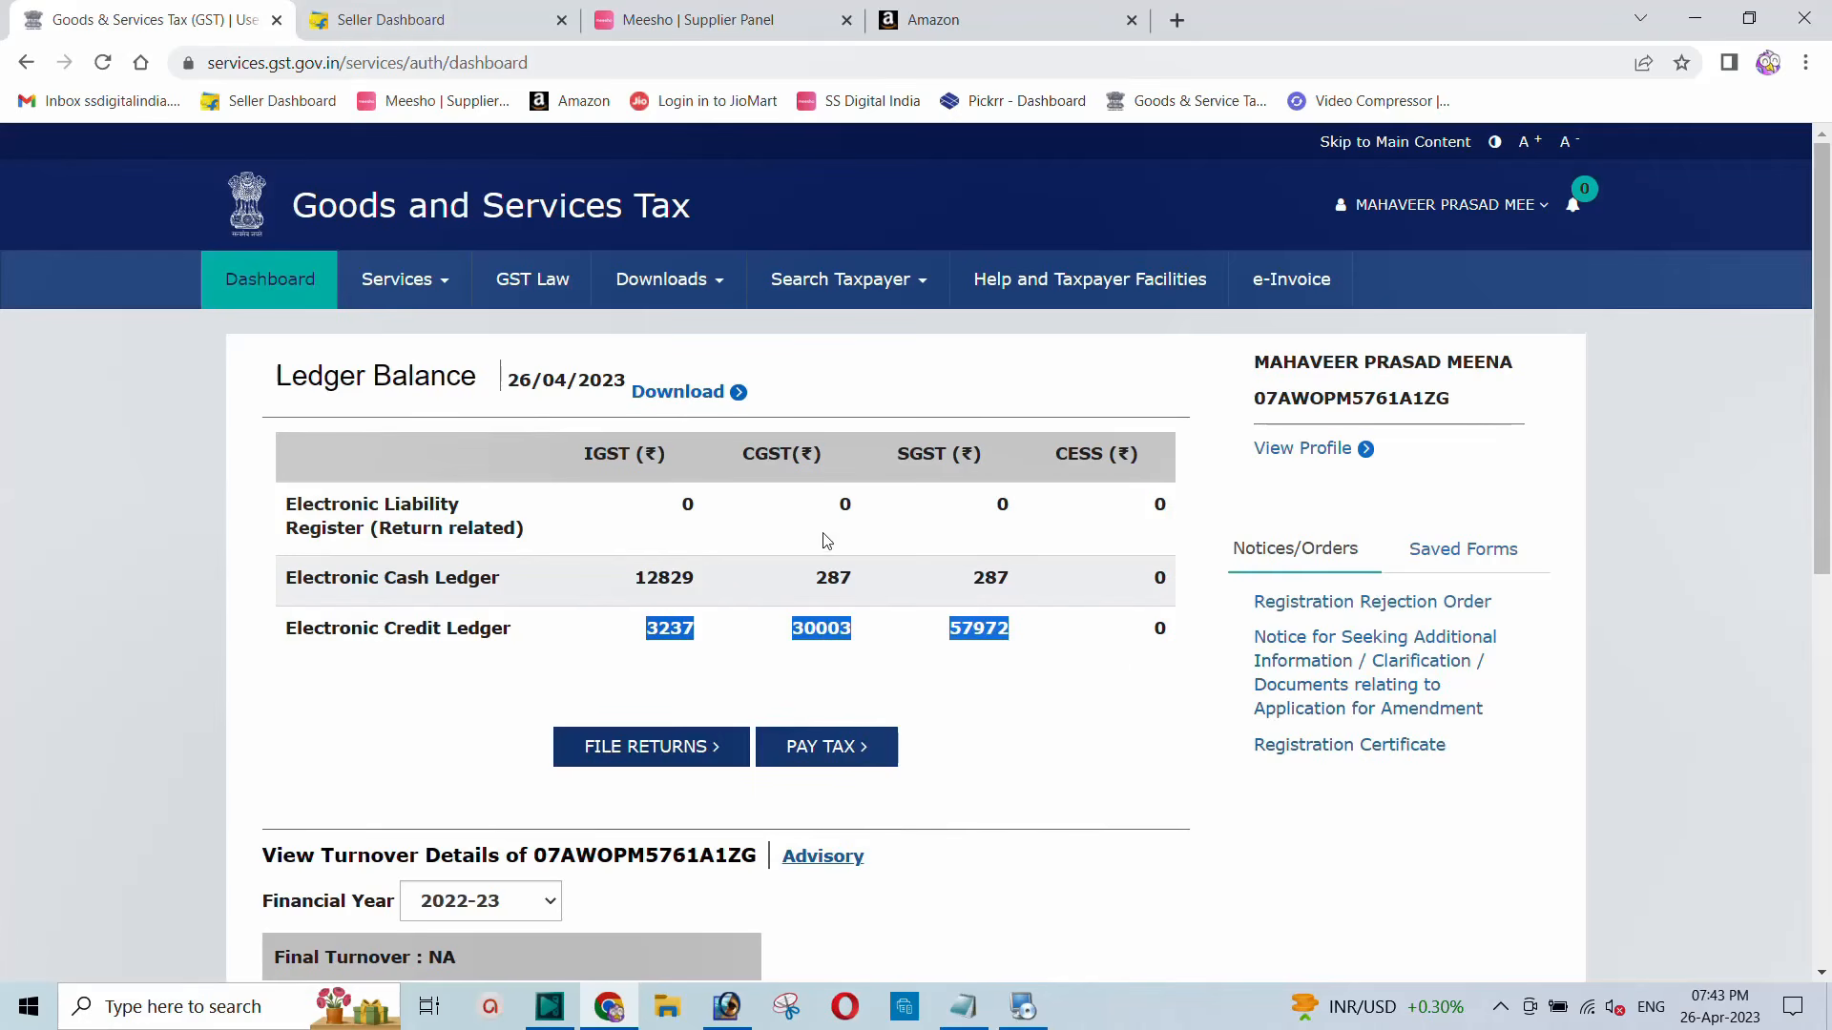
click(658, 643)
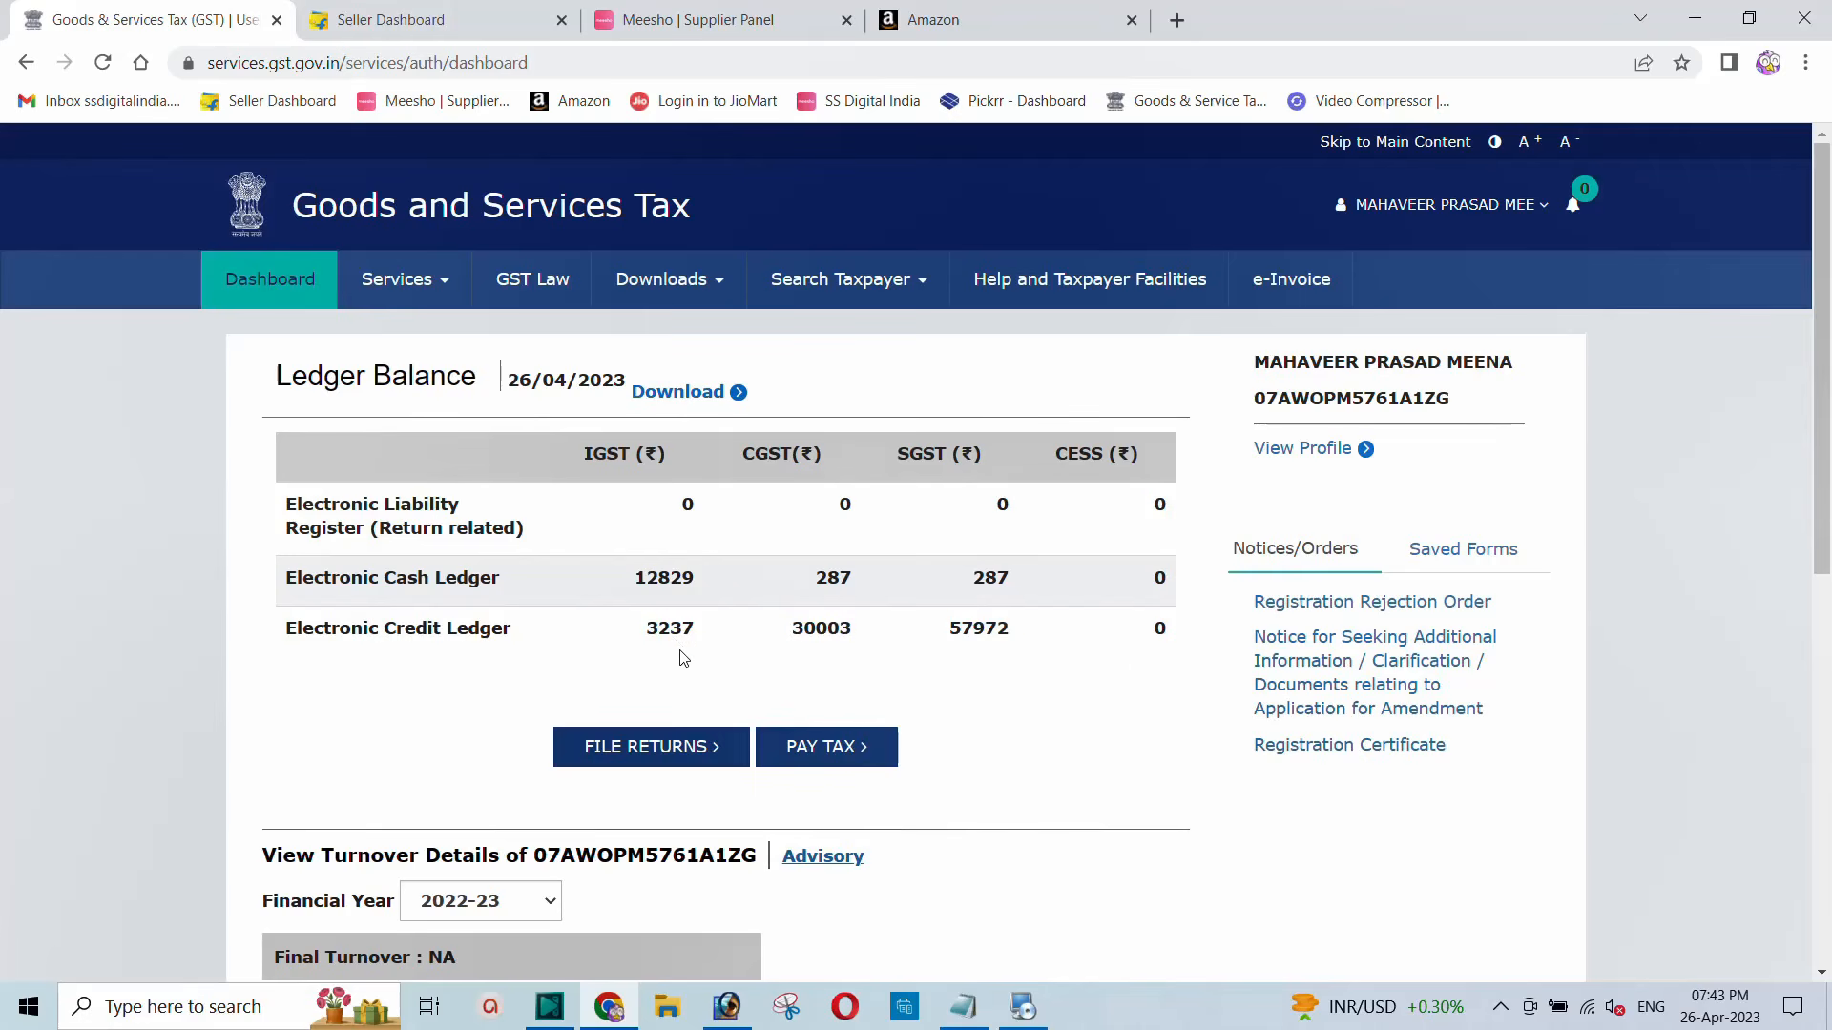
drag(639, 634, 671, 640)
drag(286, 631, 892, 628)
click(824, 632)
drag(645, 630, 1049, 658)
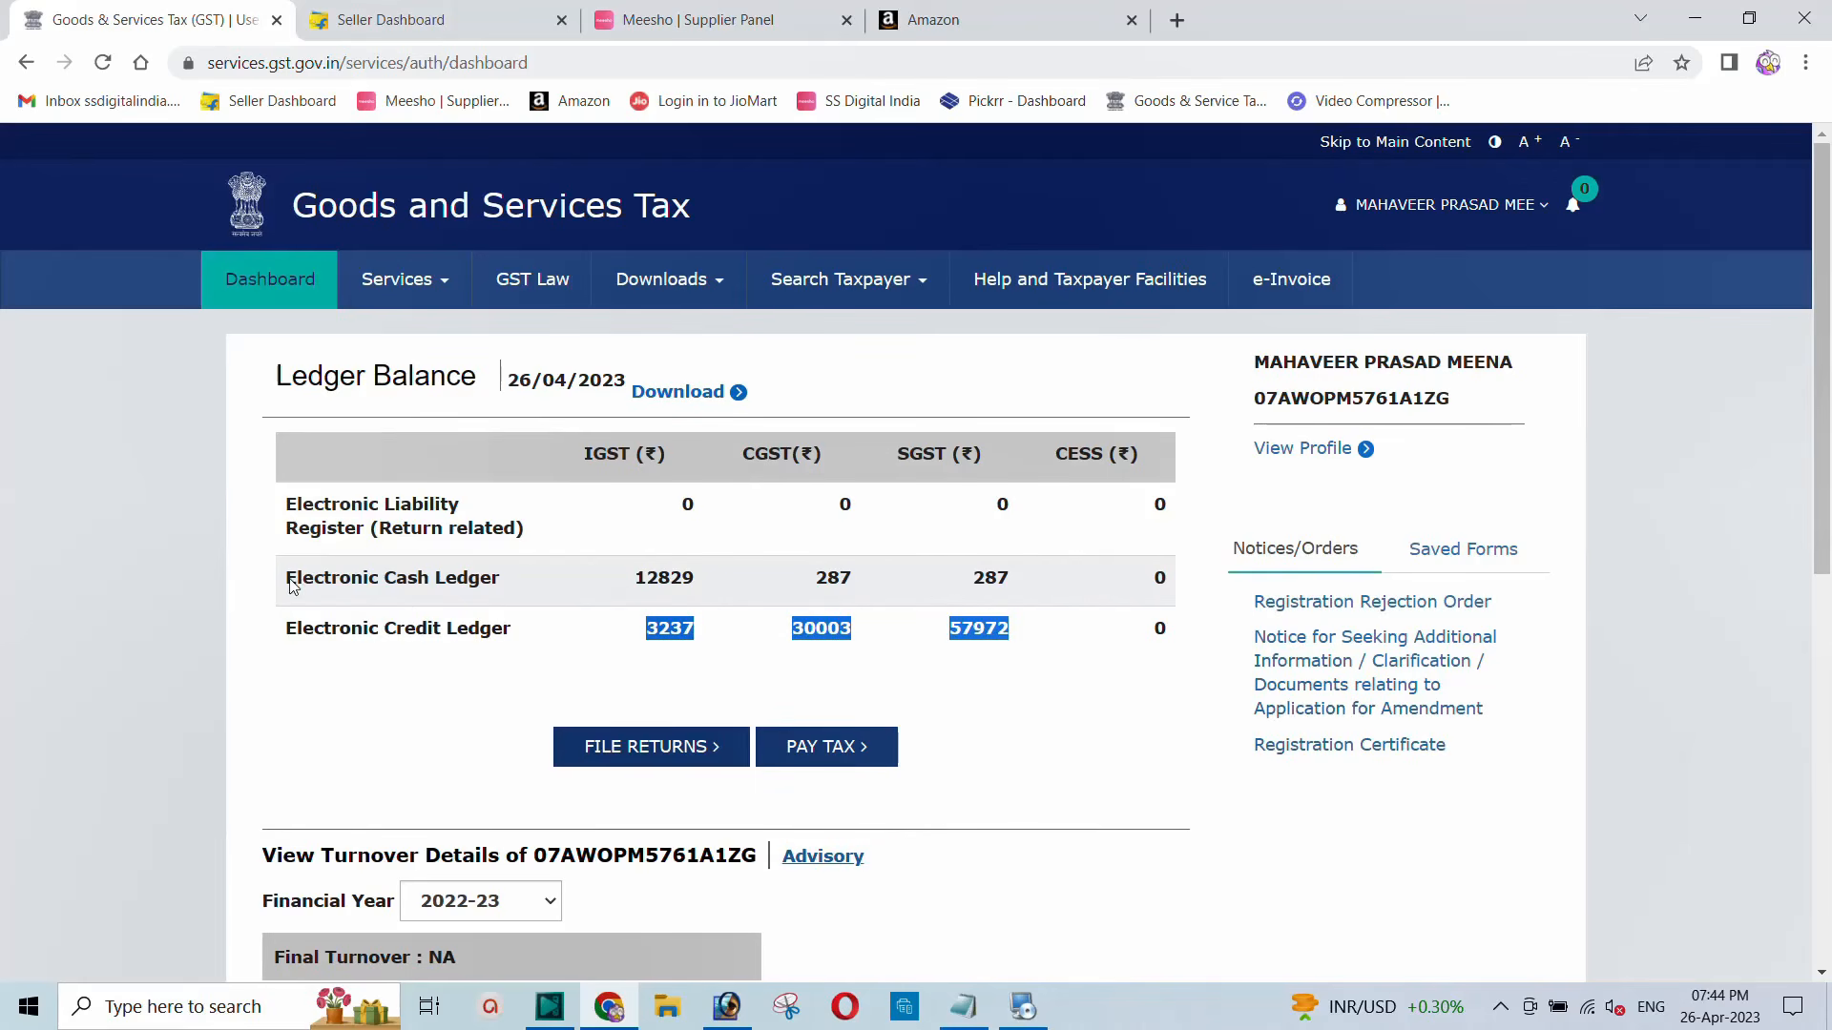
drag(289, 579, 1017, 587)
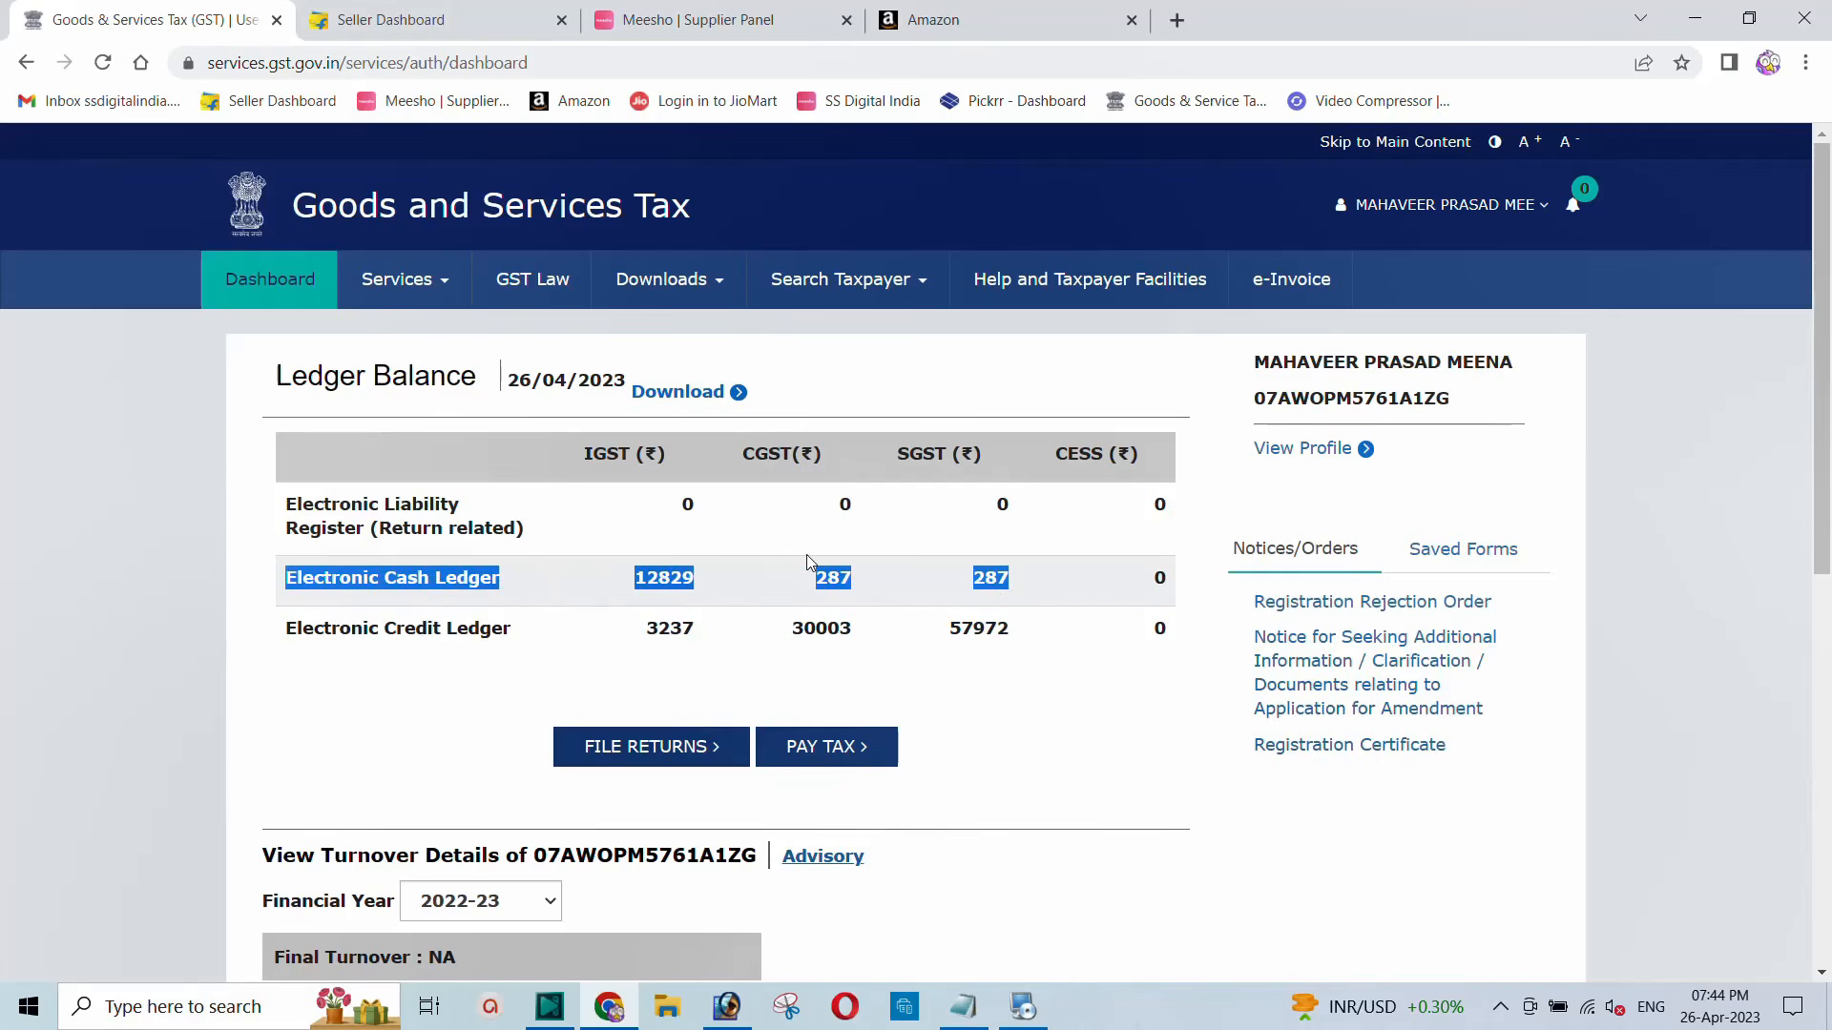
click(403, 588)
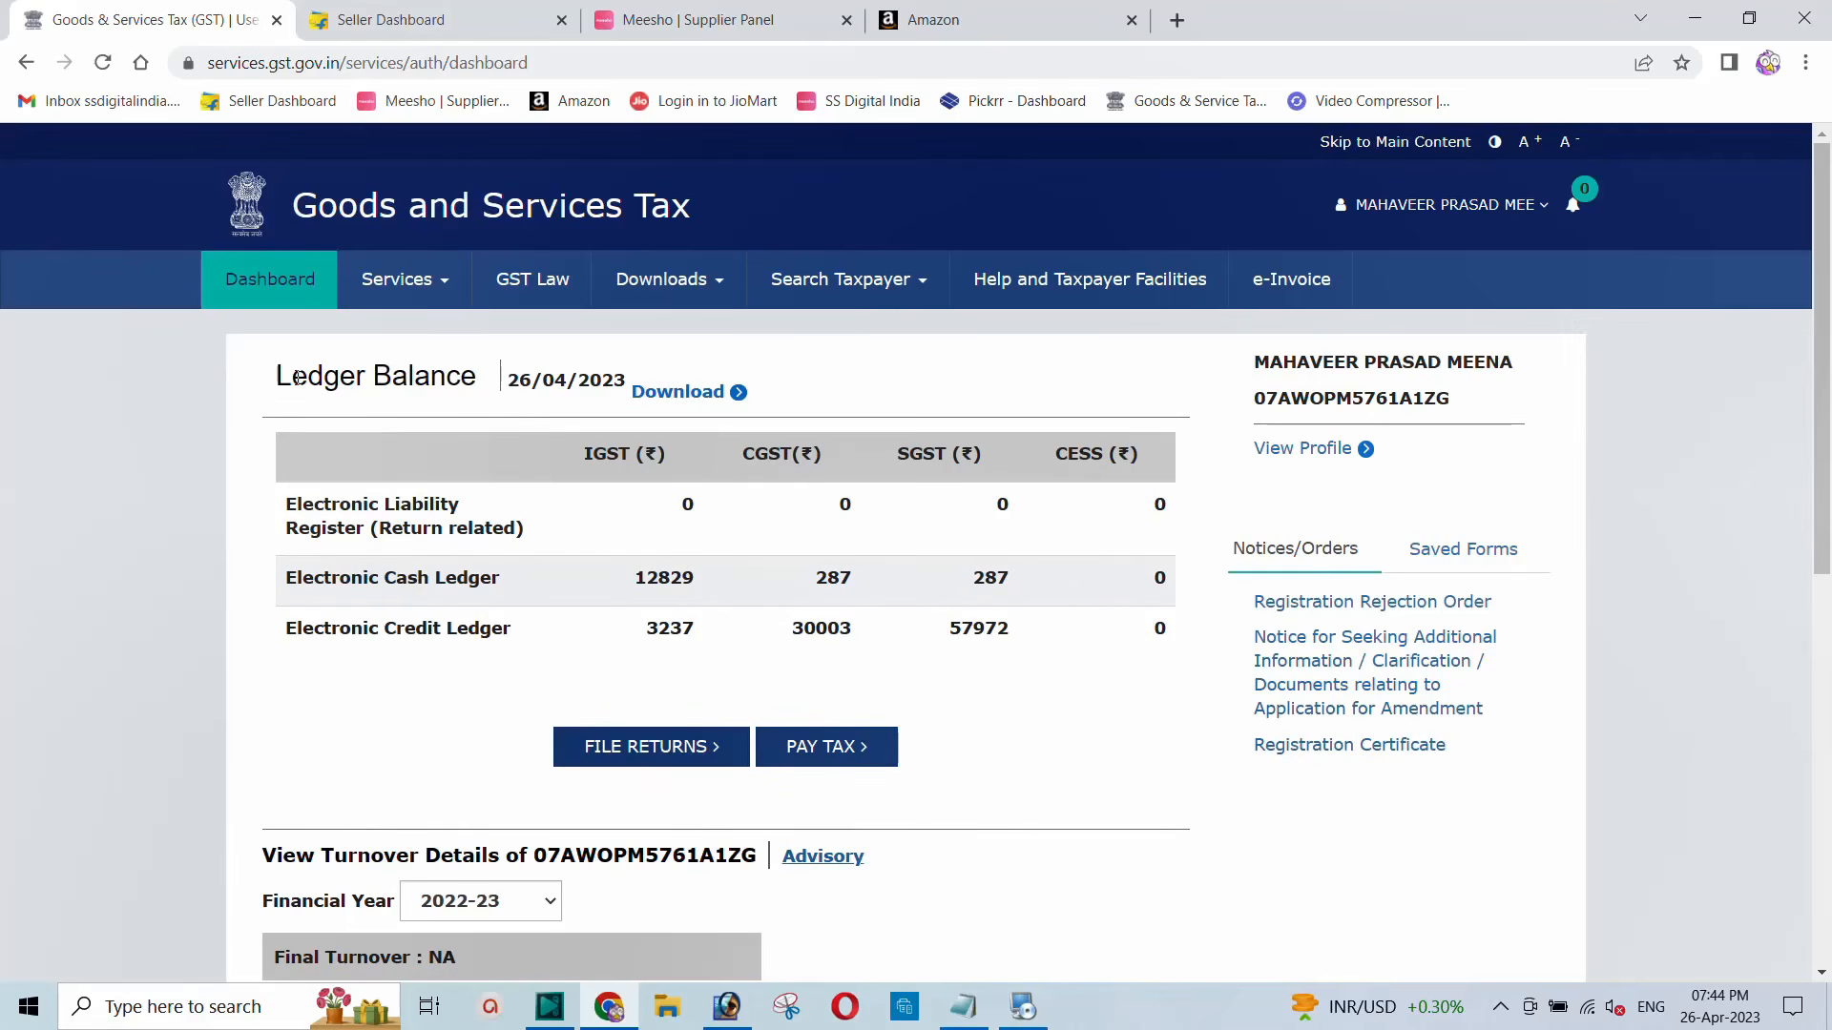
drag(298, 377, 482, 382)
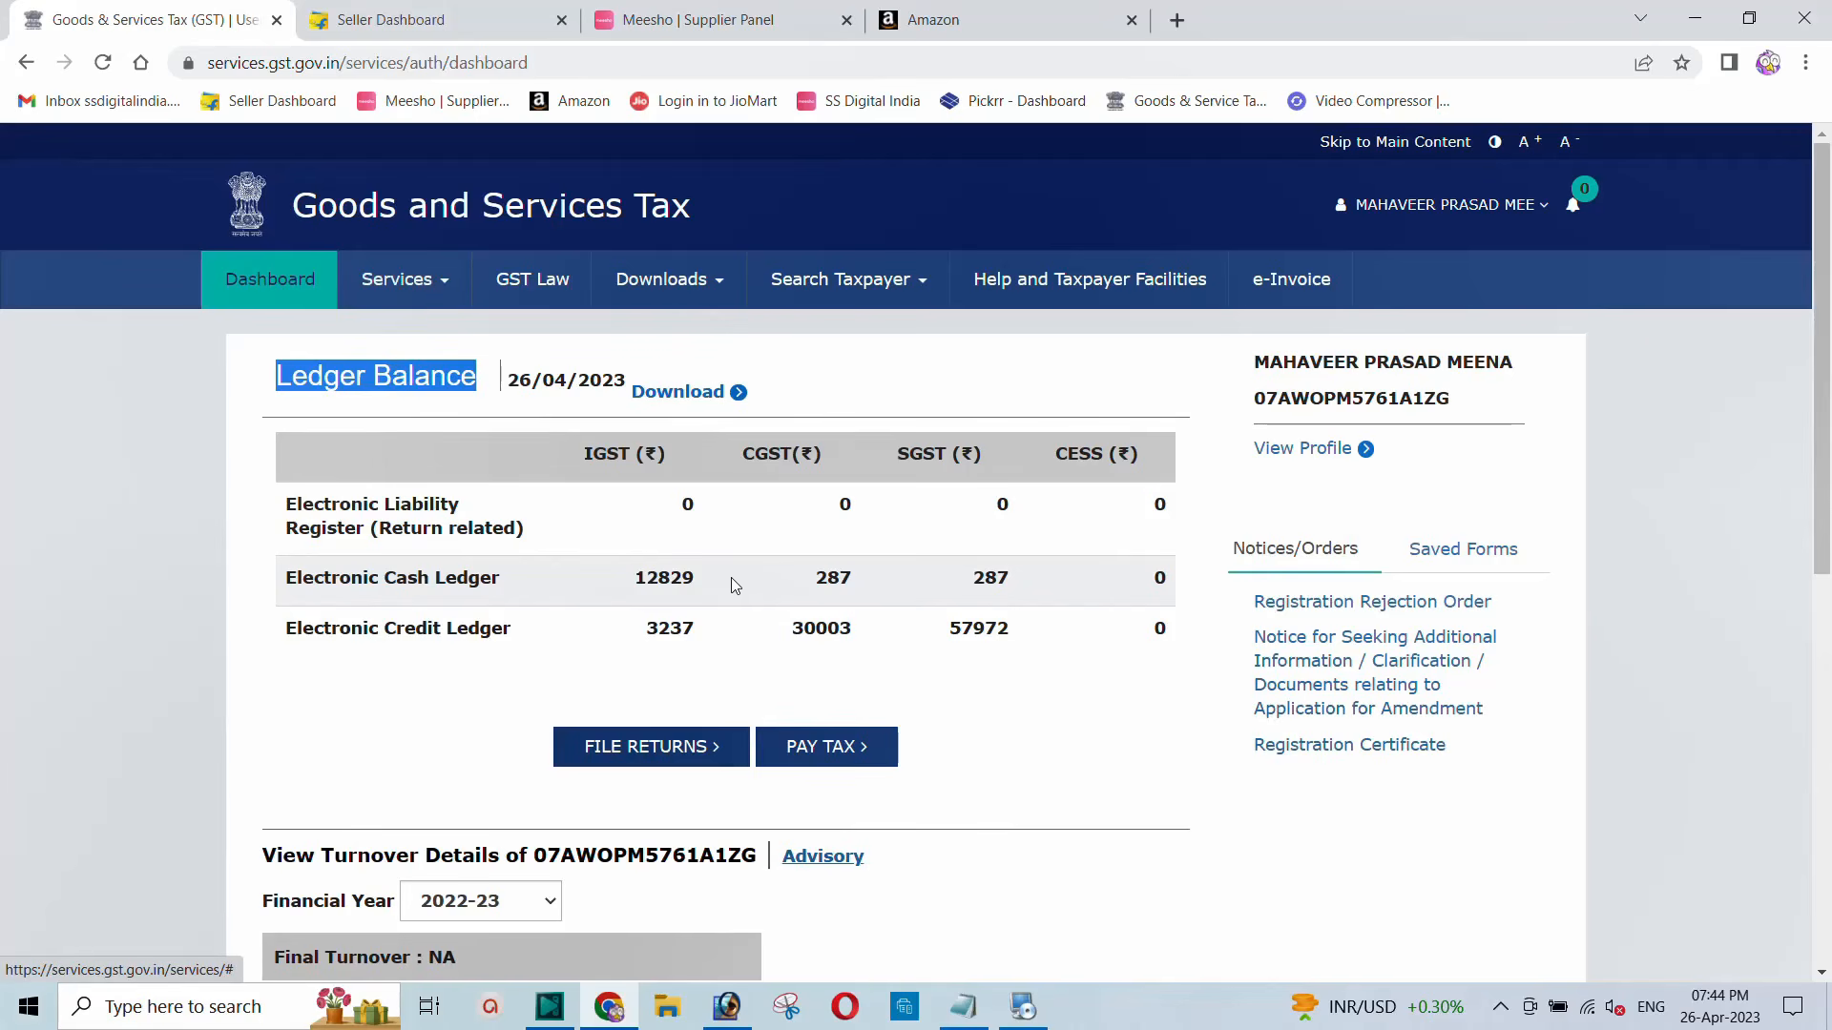
Step: Open Services > Ledgers > Electronic Cash Ledger and view the 13,403.00 balance breakdown
click(422, 288)
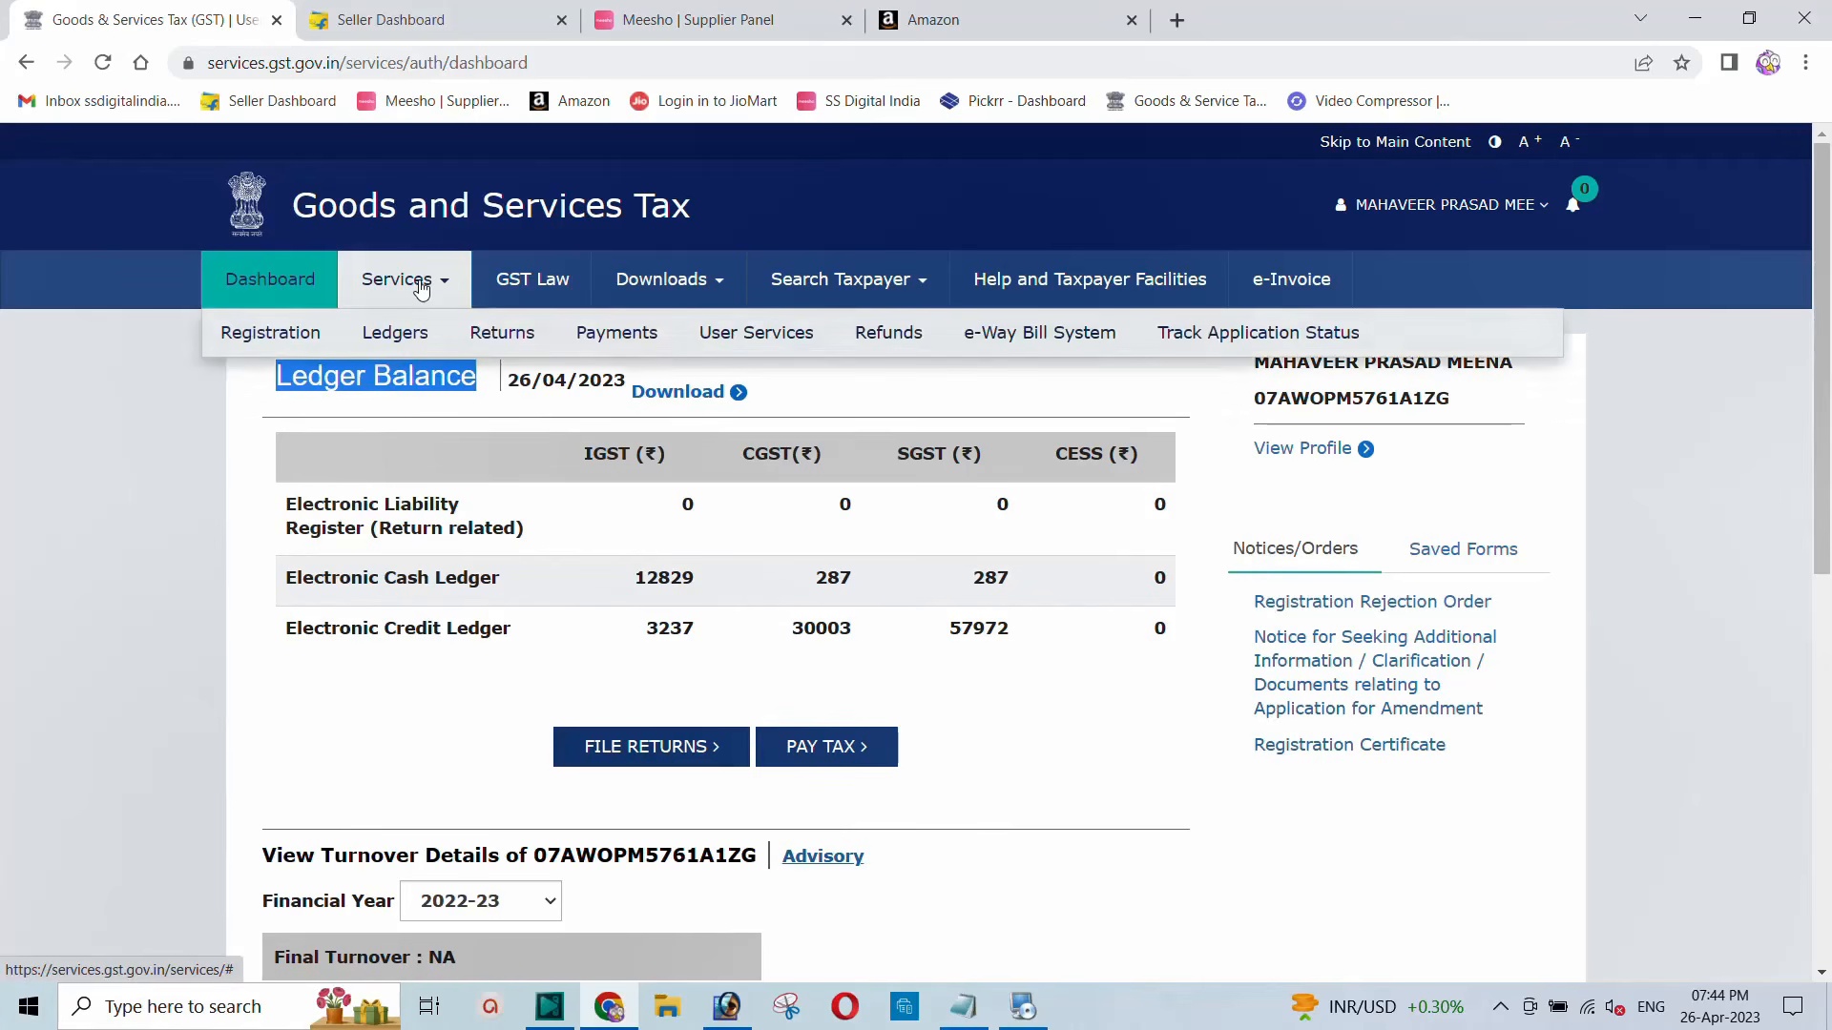
mouse_move(397, 352)
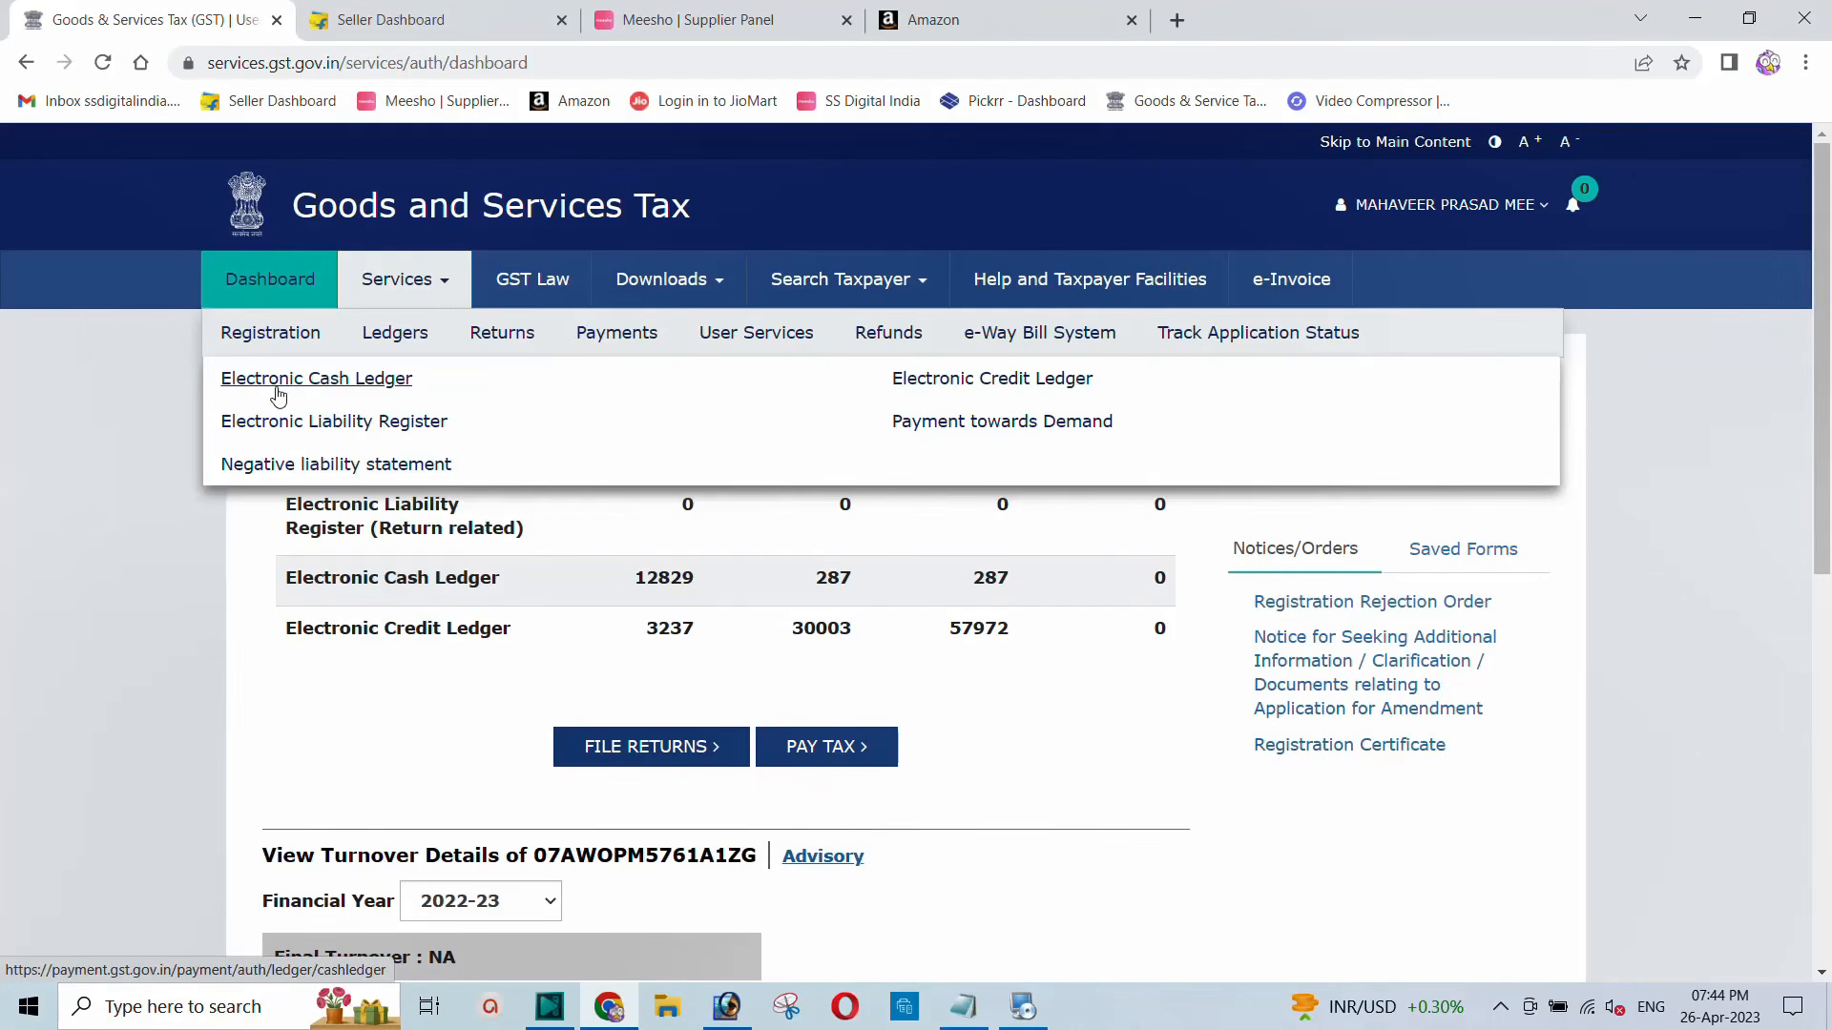
click(351, 391)
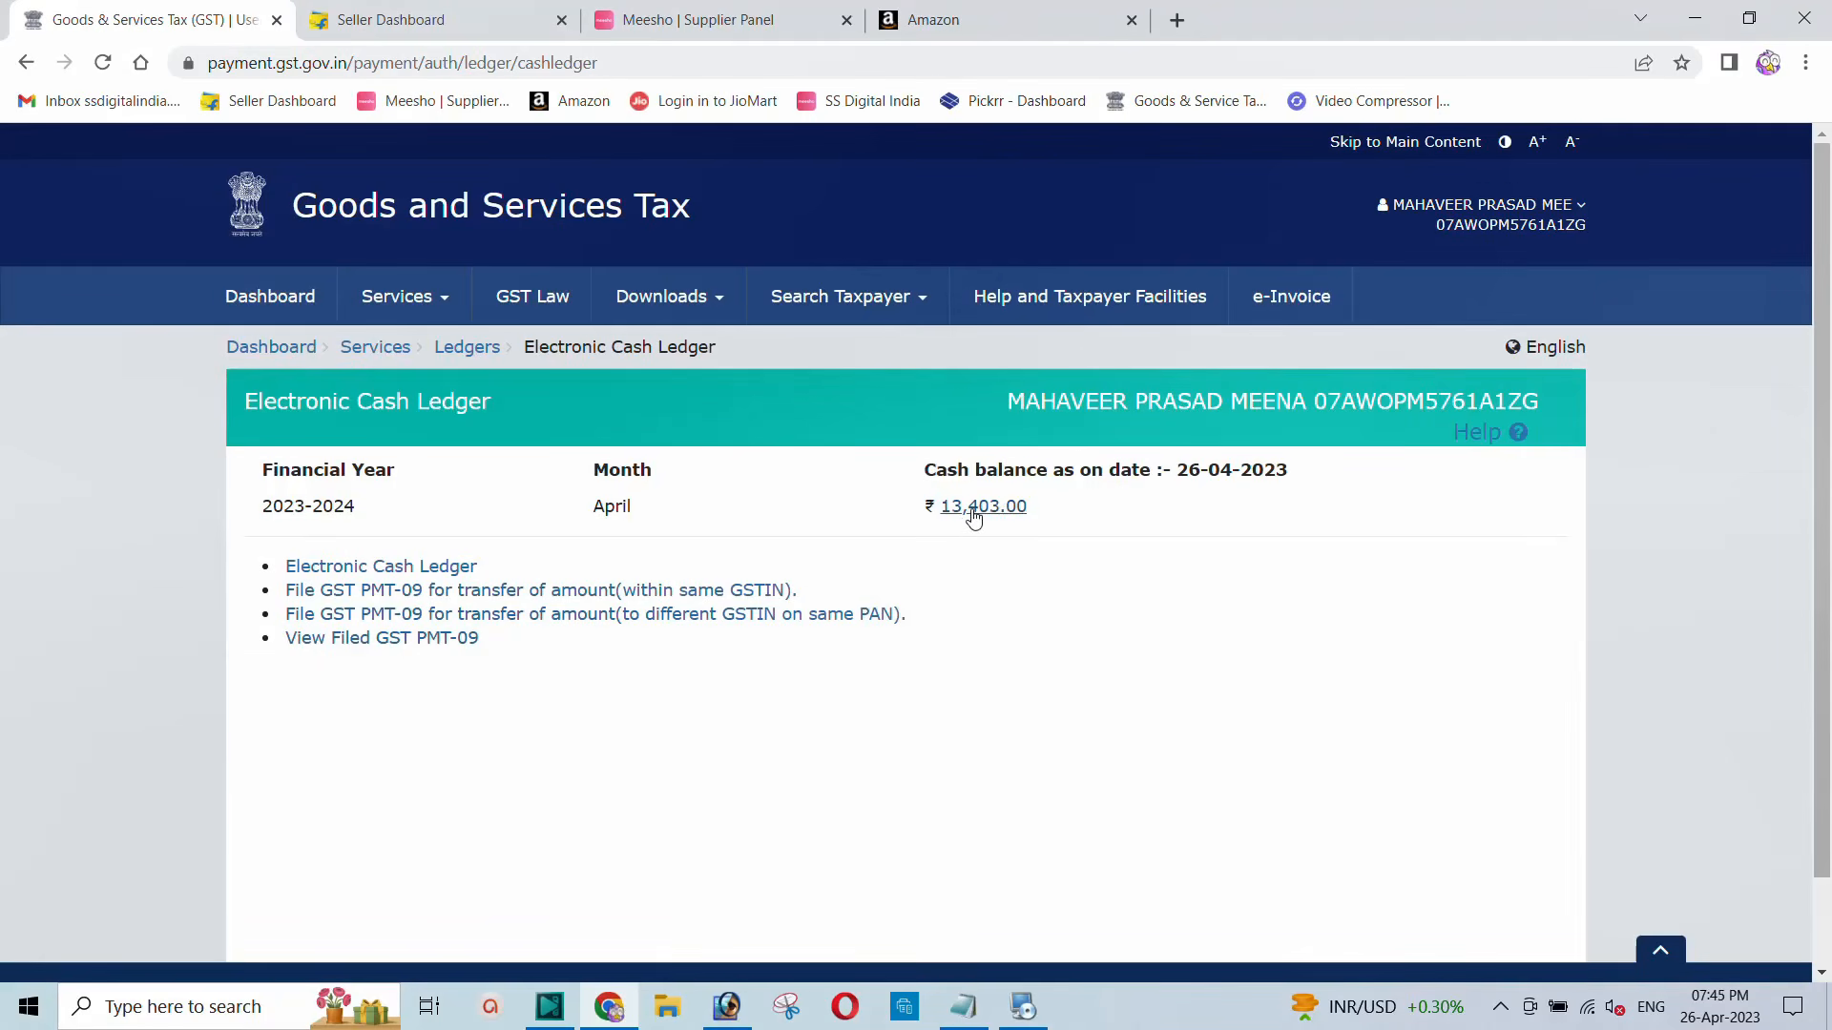
click(973, 508)
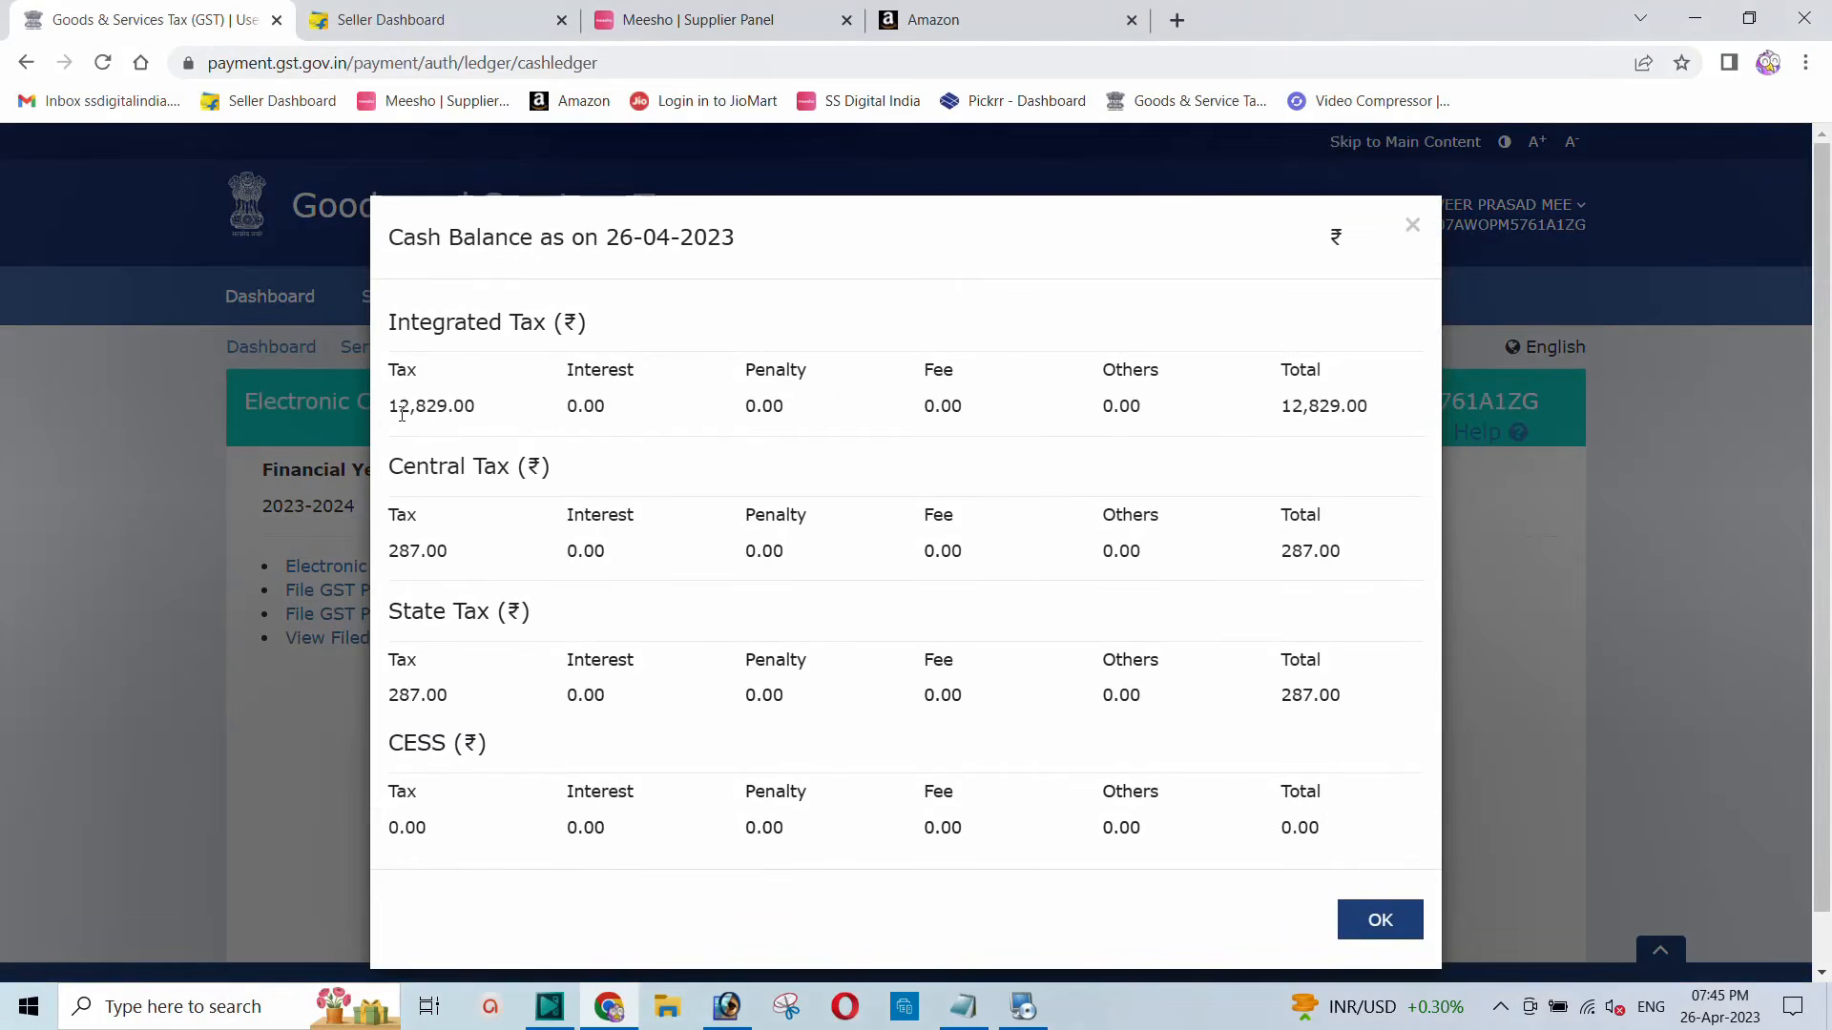
Step: Note 12,829.00 Integrated Tax and 287.00 each Central and State Tax, then close the breakdown
drag(388, 409, 485, 417)
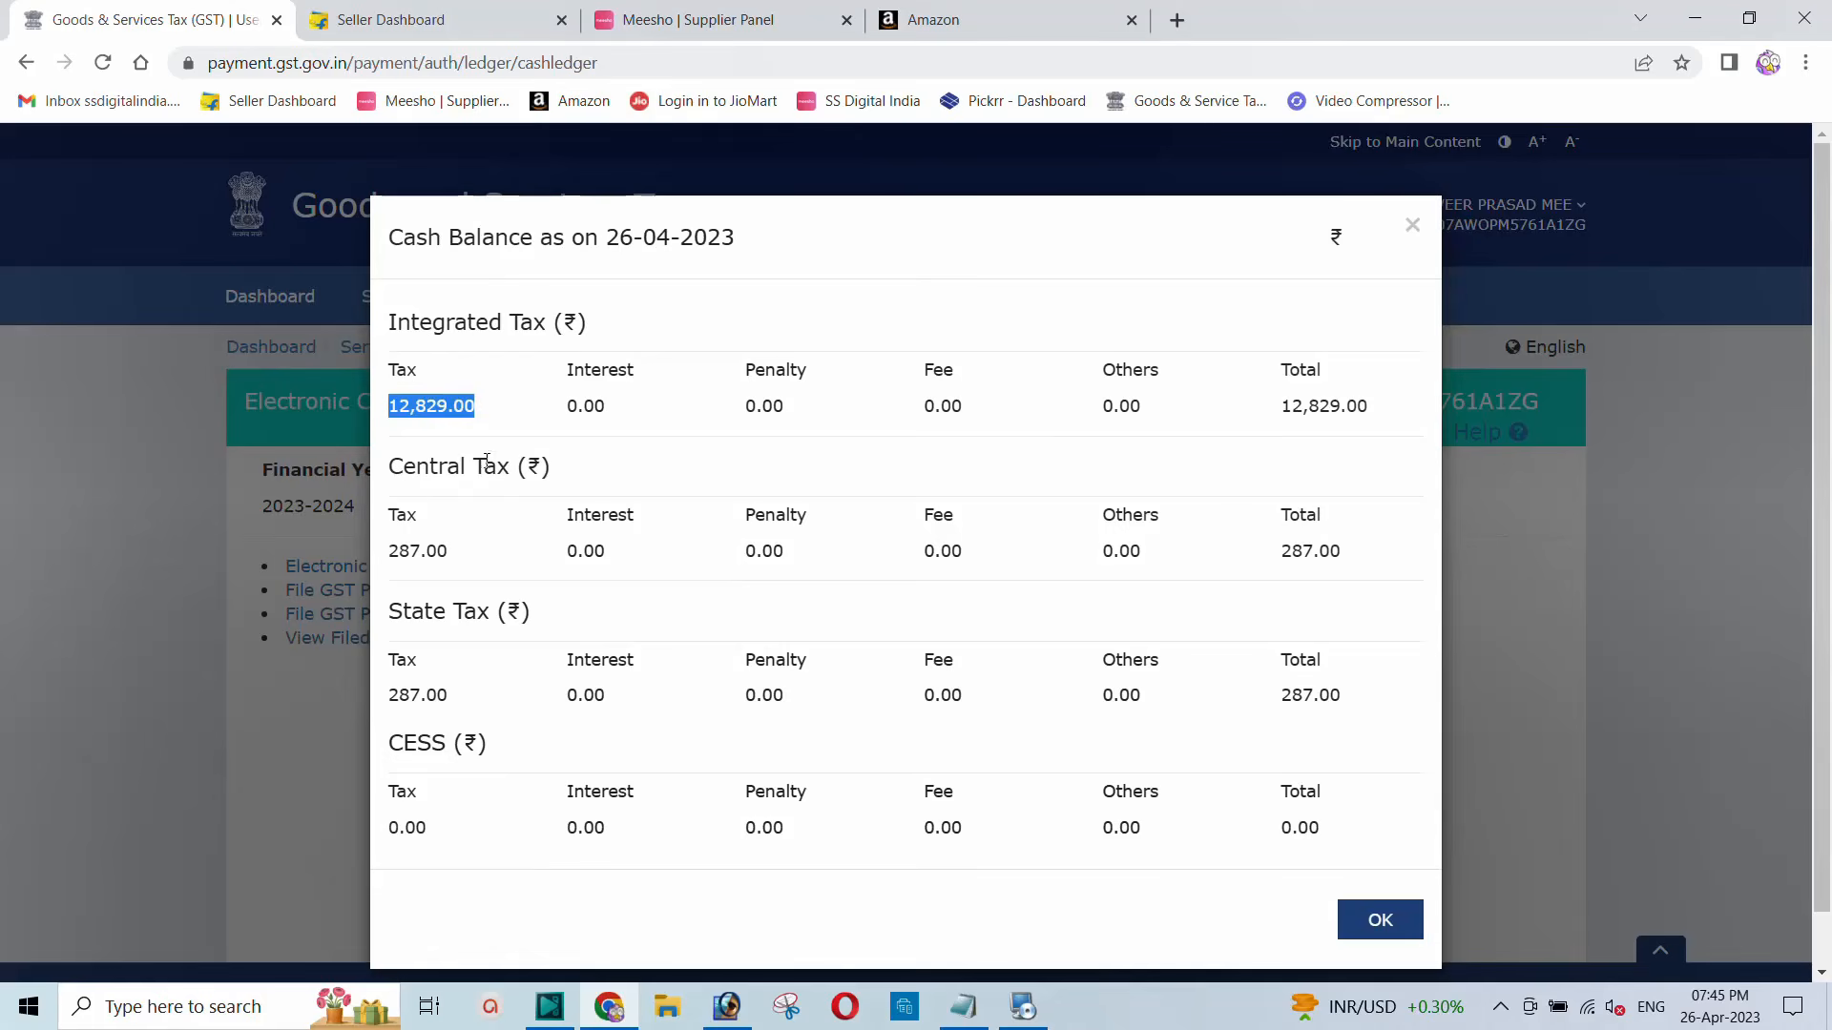
click(437, 410)
drag(486, 409, 386, 411)
drag(462, 549, 382, 558)
drag(462, 699, 383, 702)
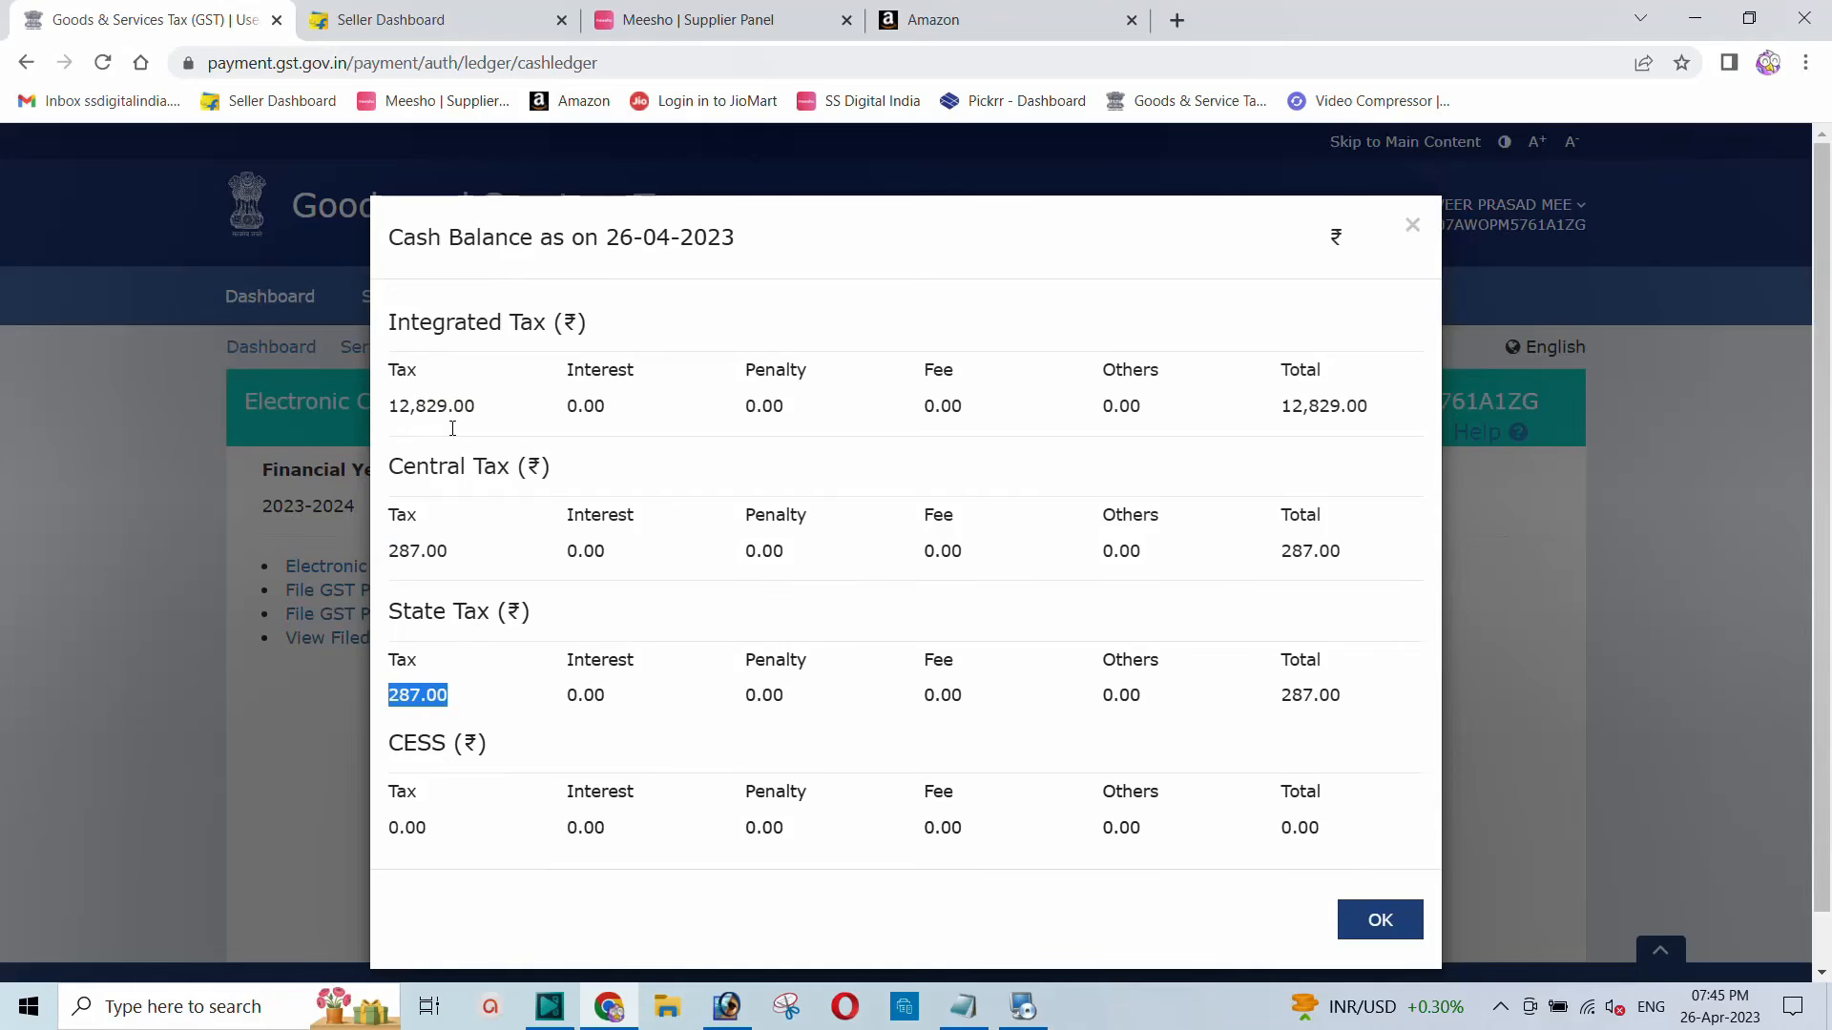
click(1374, 921)
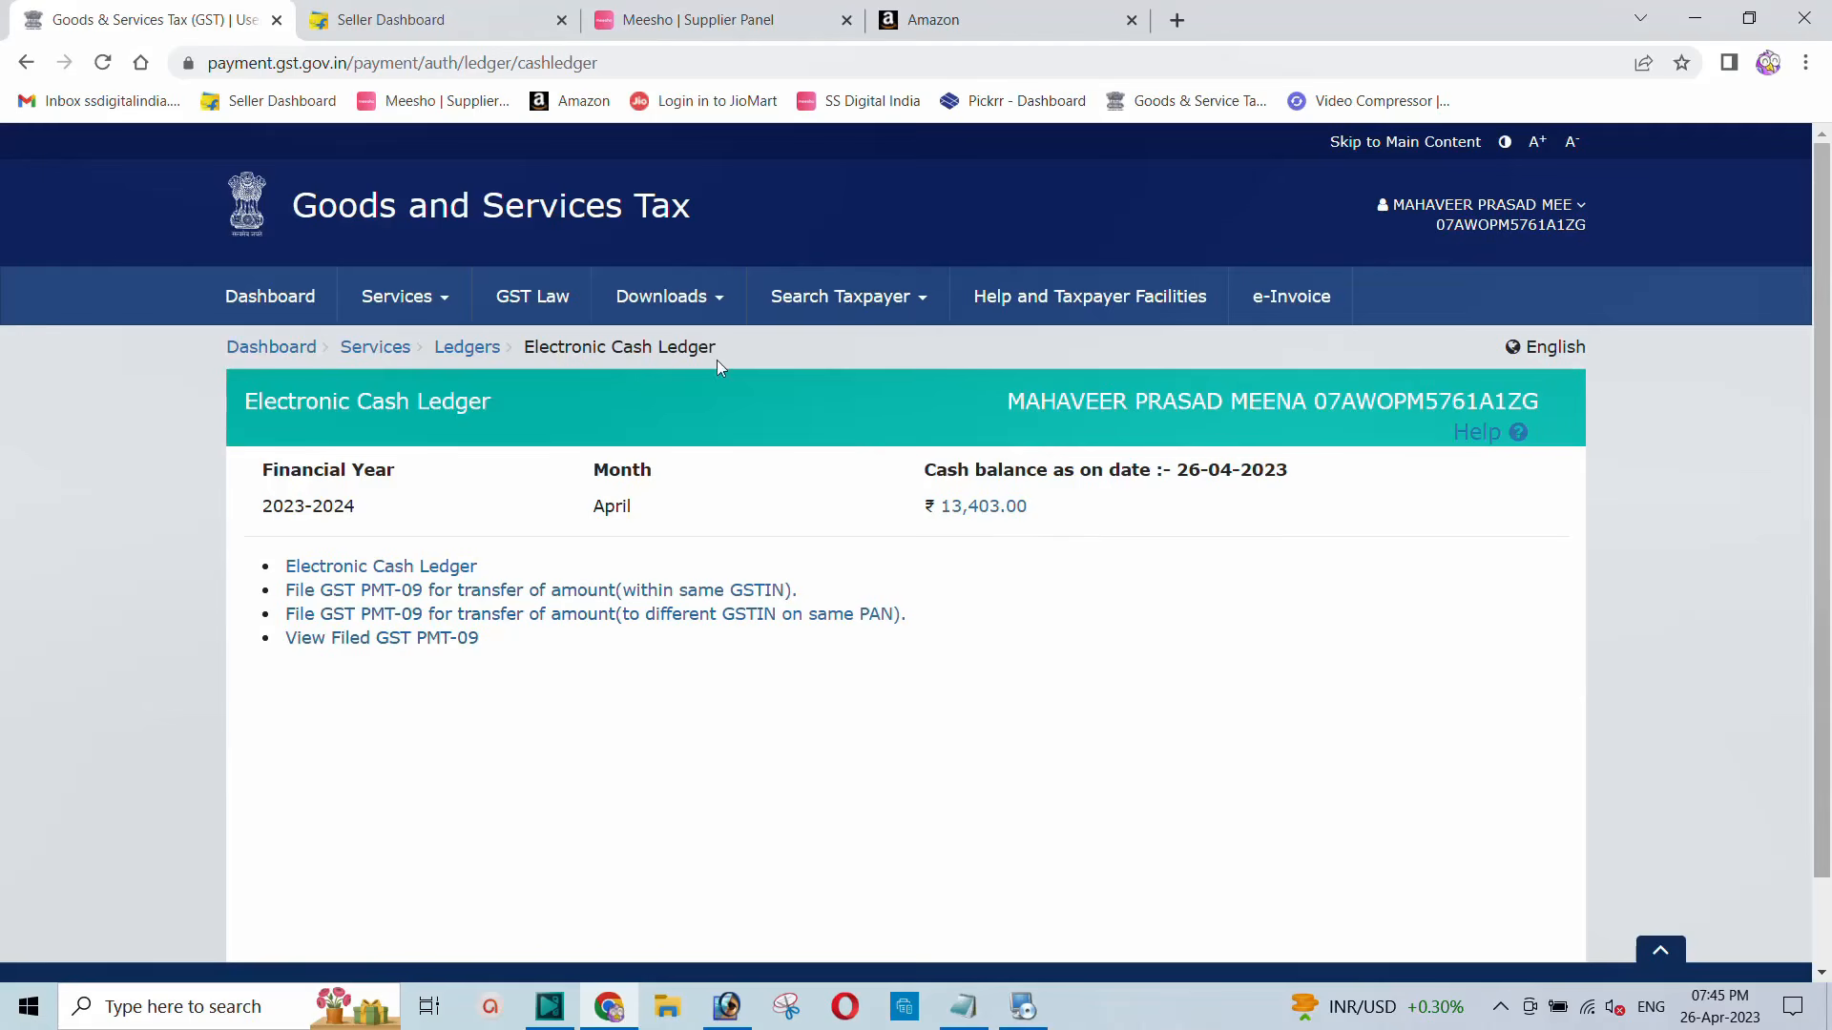
Step: Go to the TDS and TCS credit received page from Services
click(426, 315)
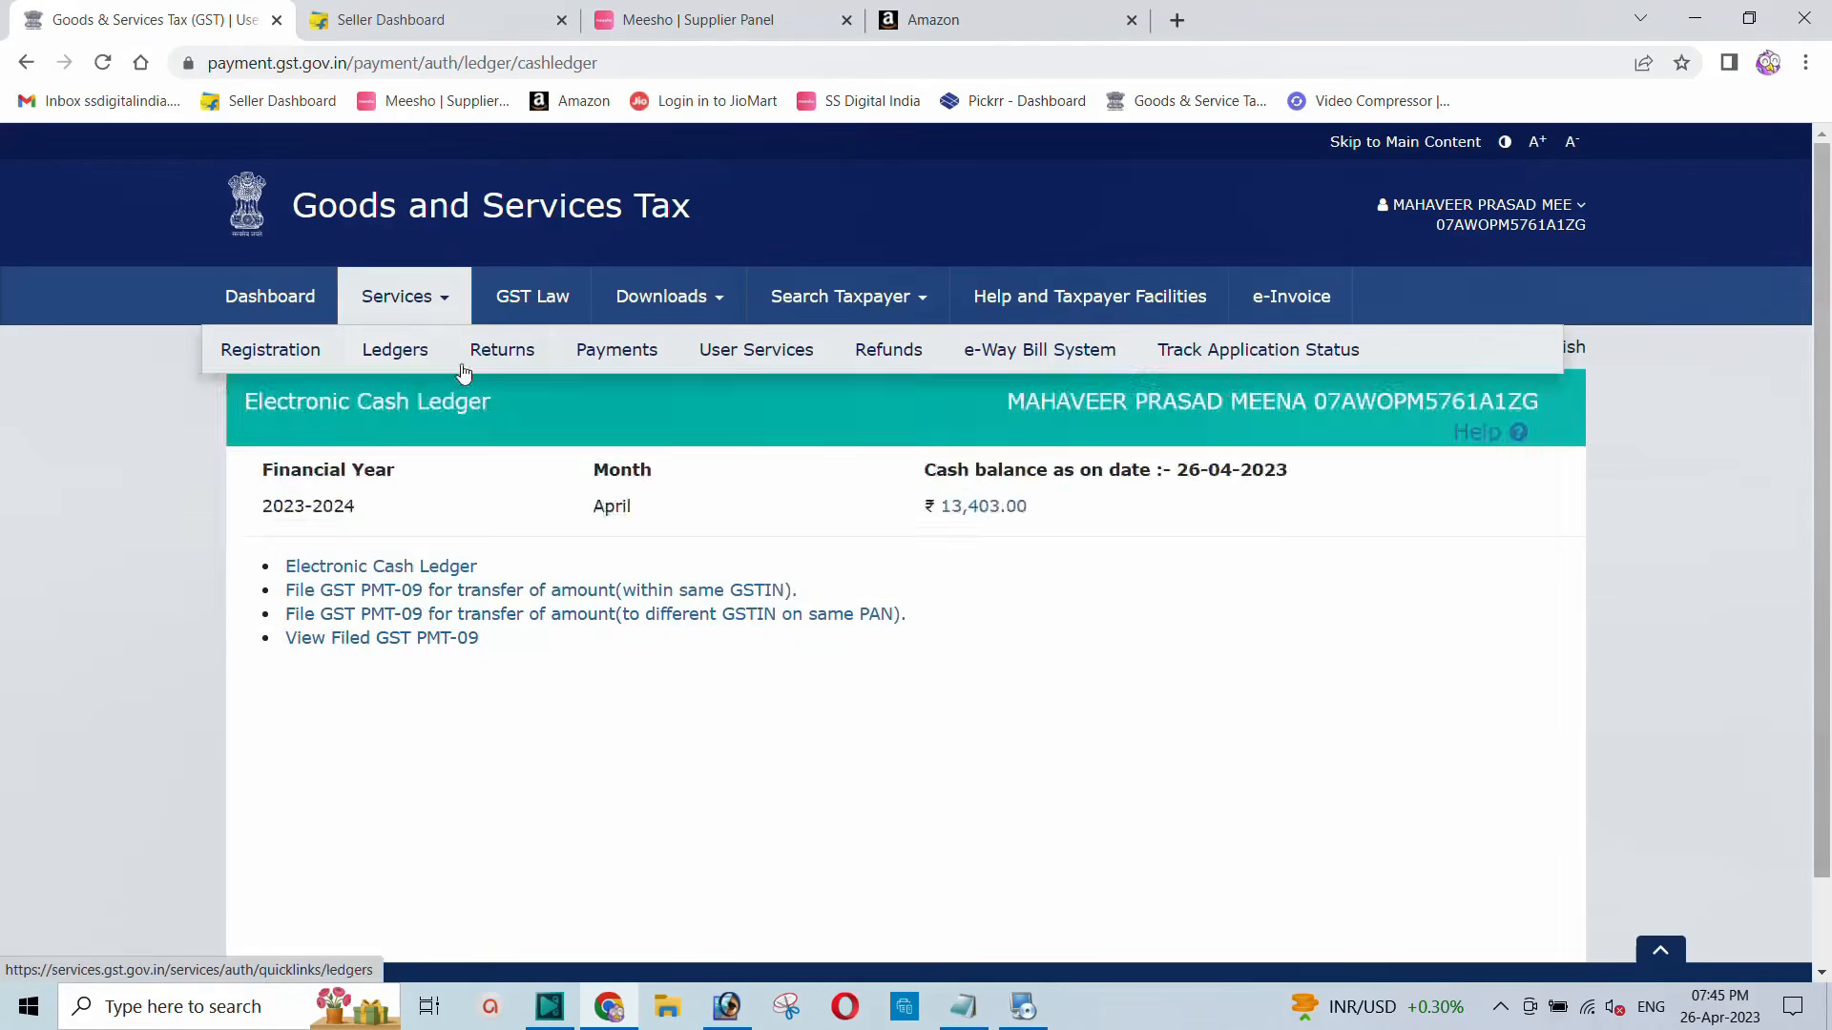
mouse_move(504, 367)
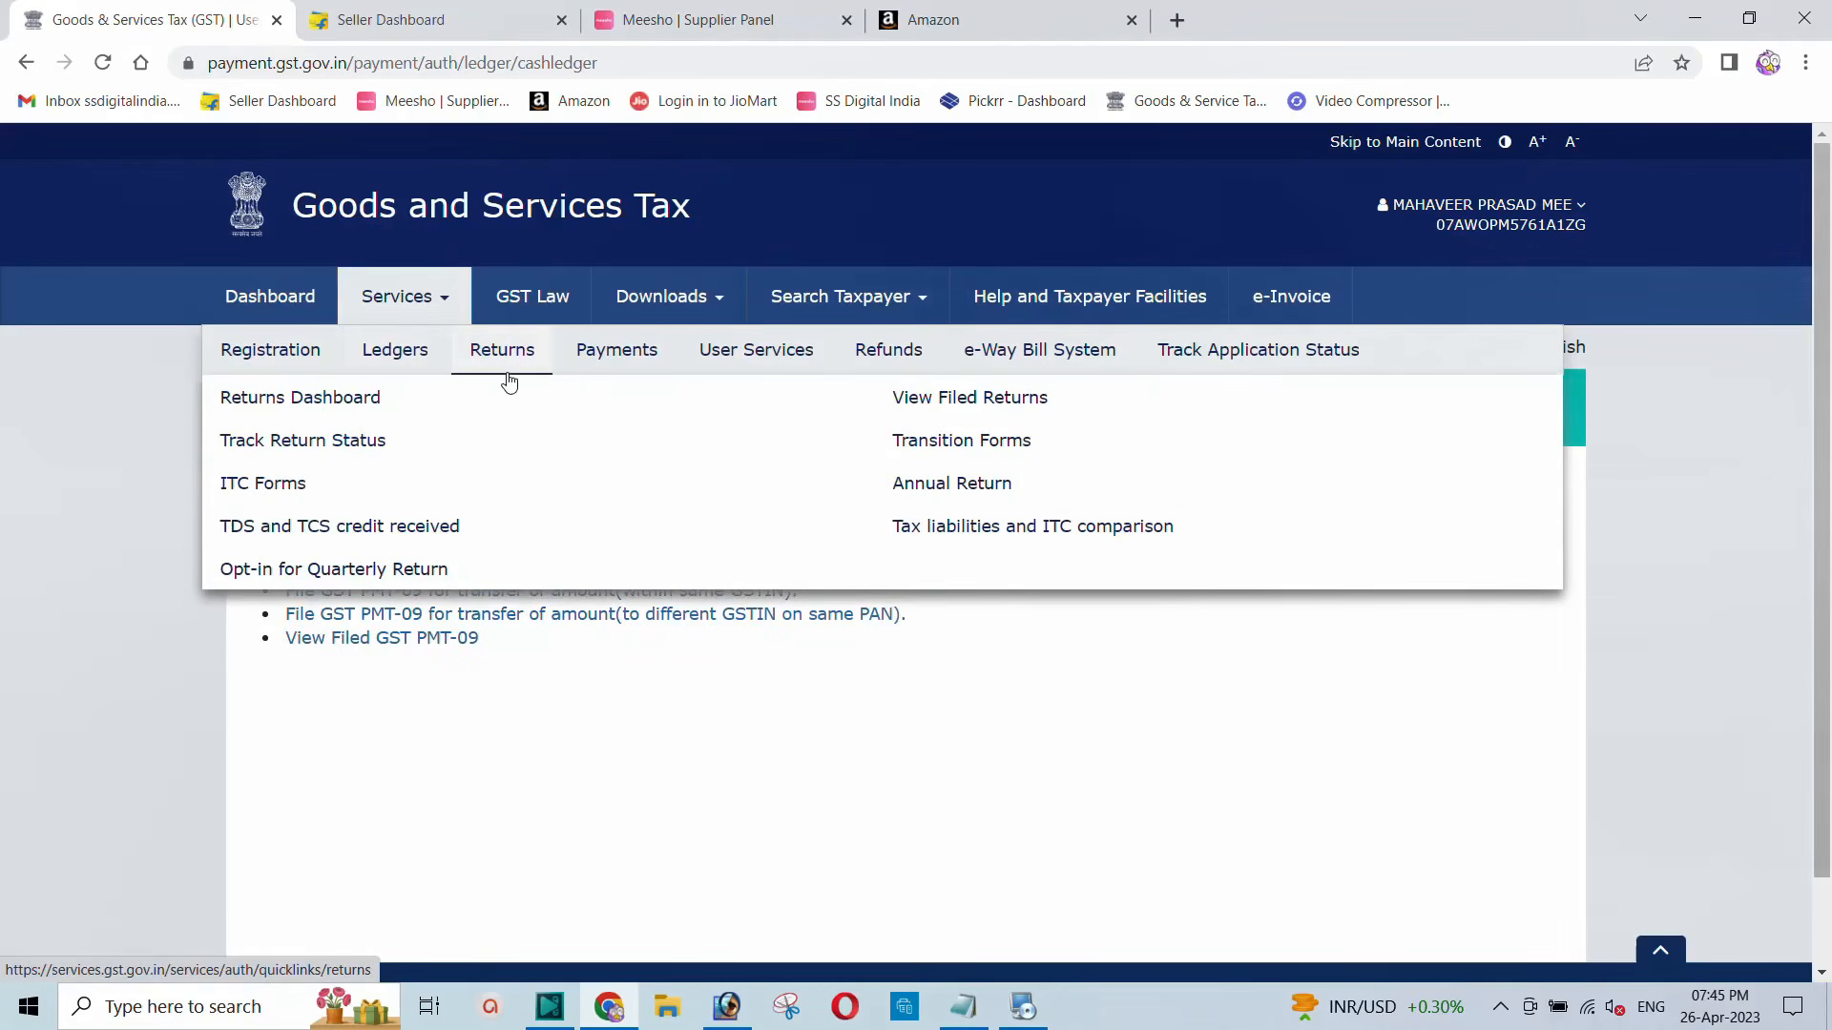
click(341, 531)
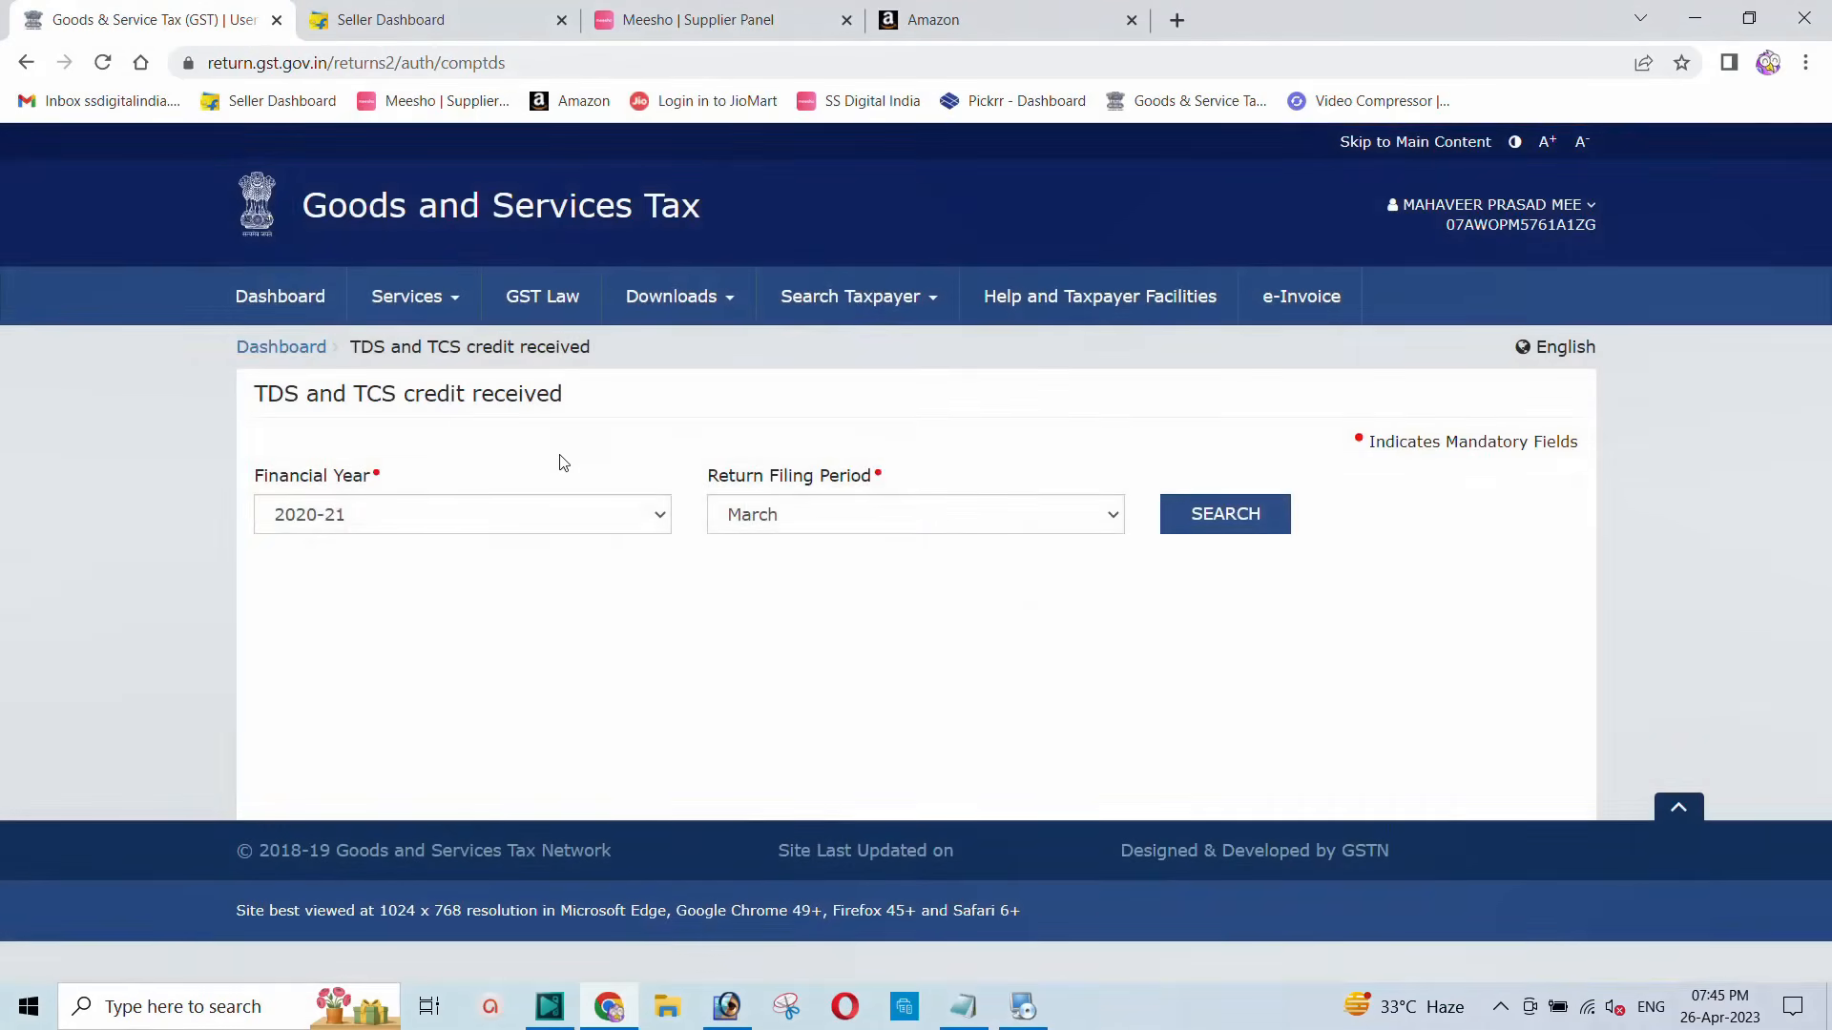
Step: Search financial year 2022-23, period March, and find the form with status Filed
click(516, 520)
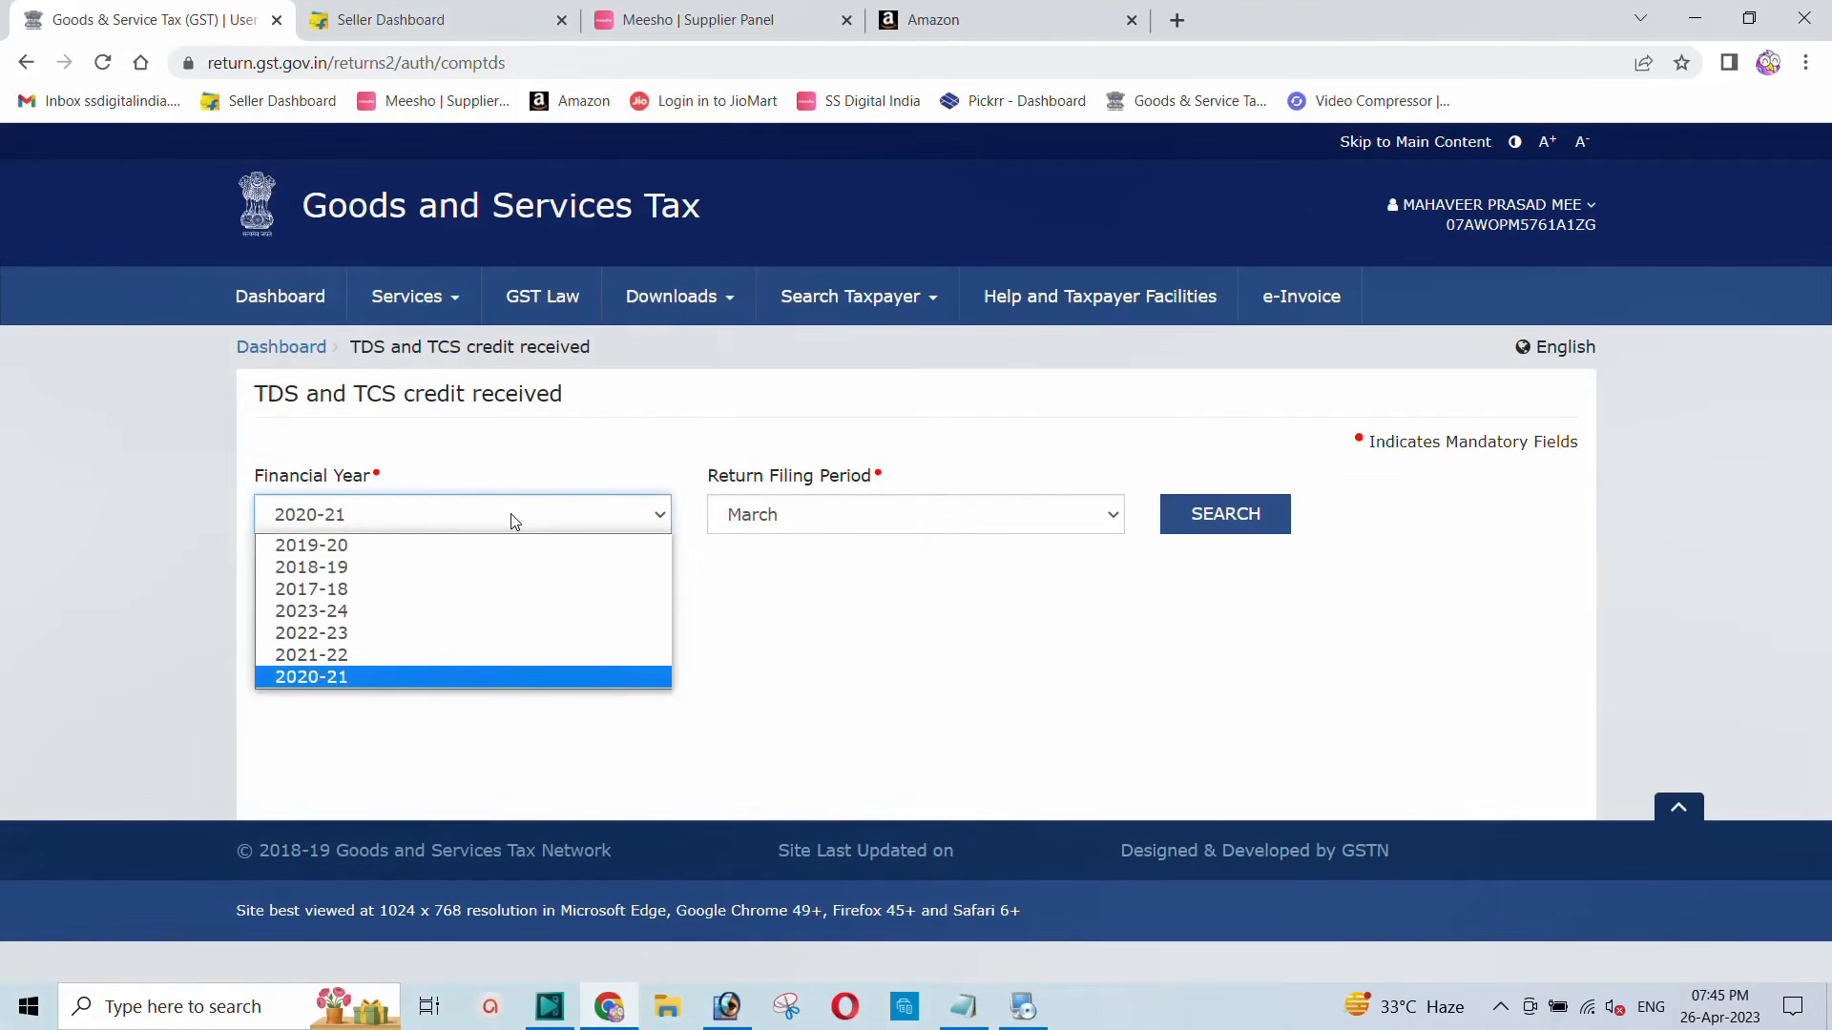
click(408, 635)
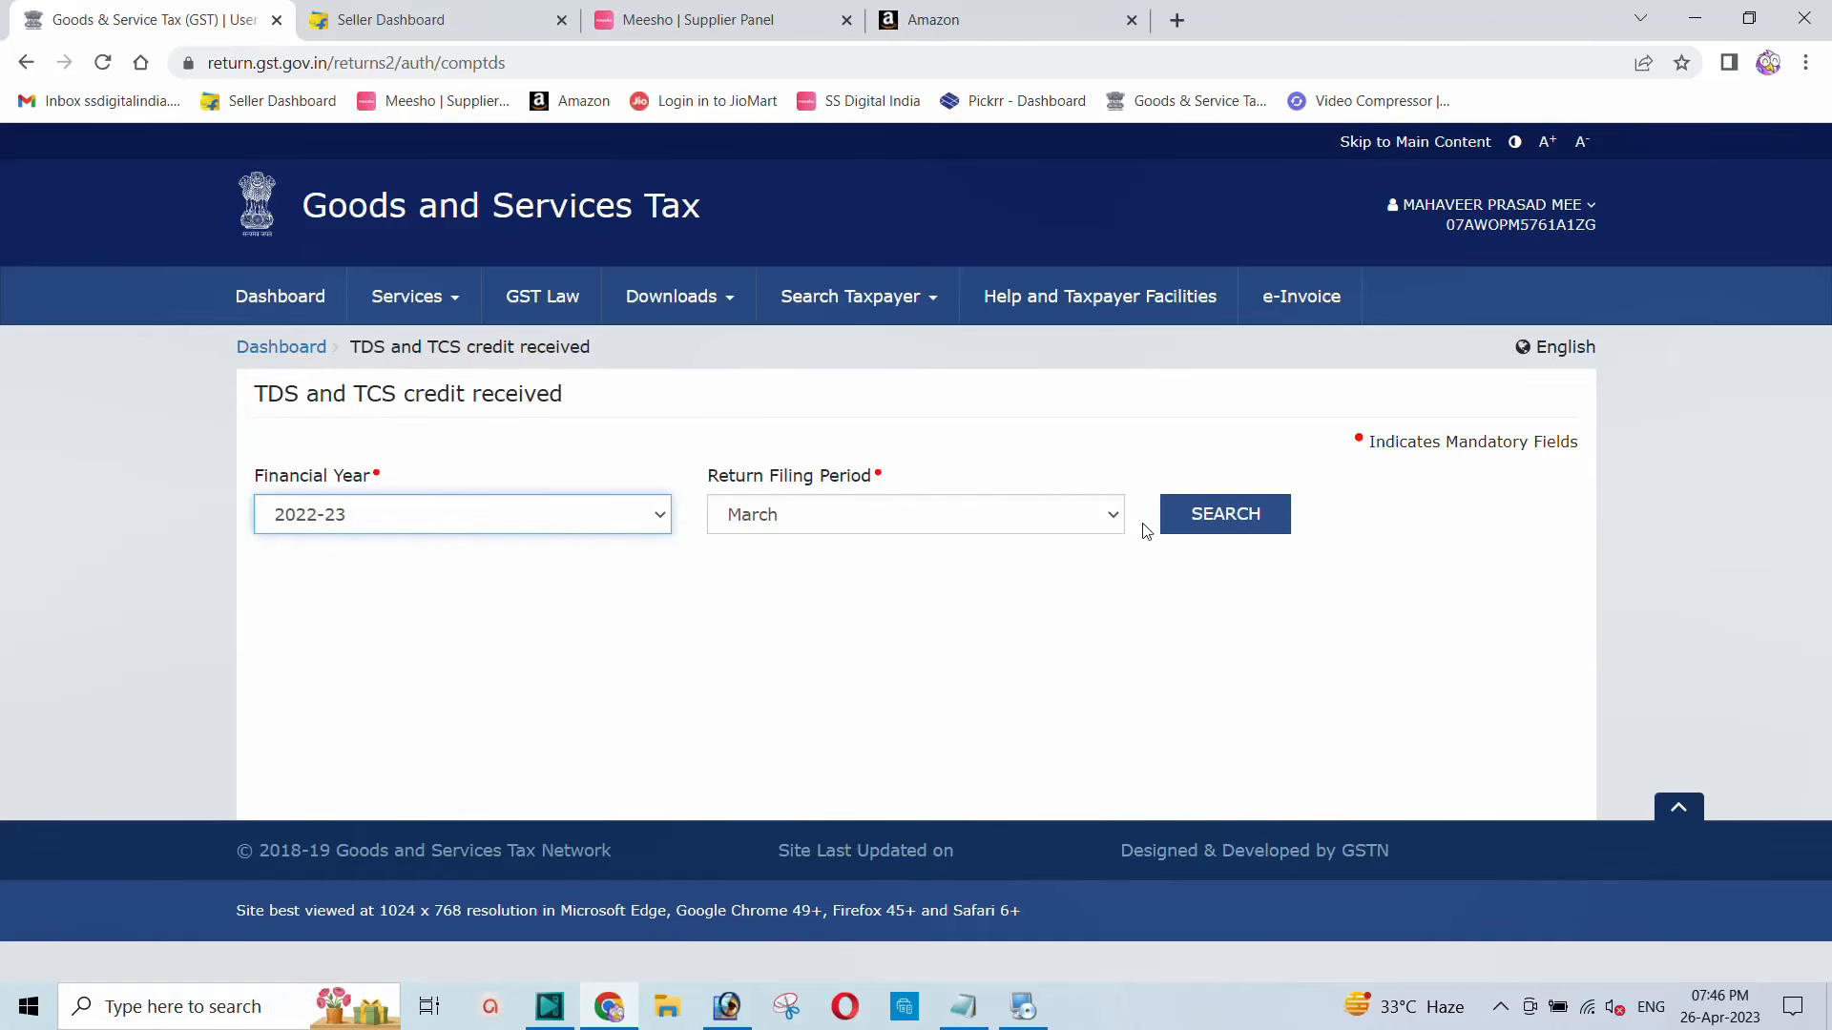
click(1216, 517)
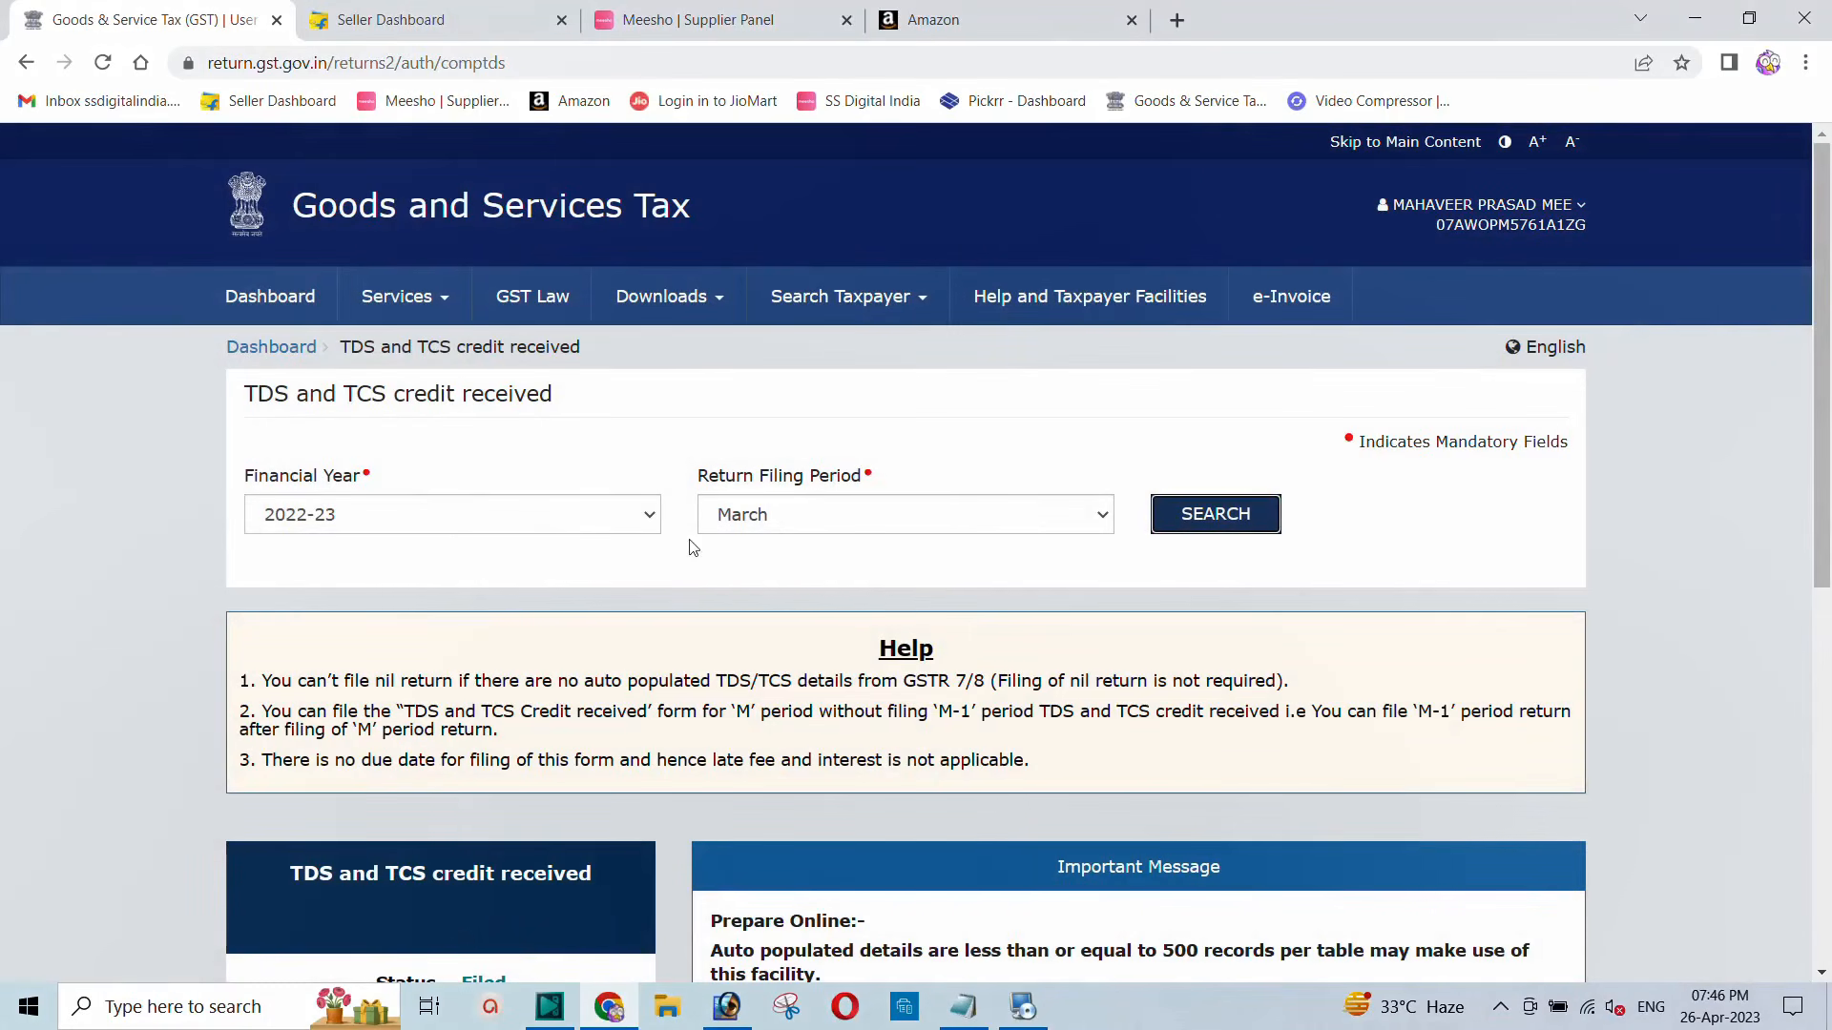
scroll(716, 544, down, 2)
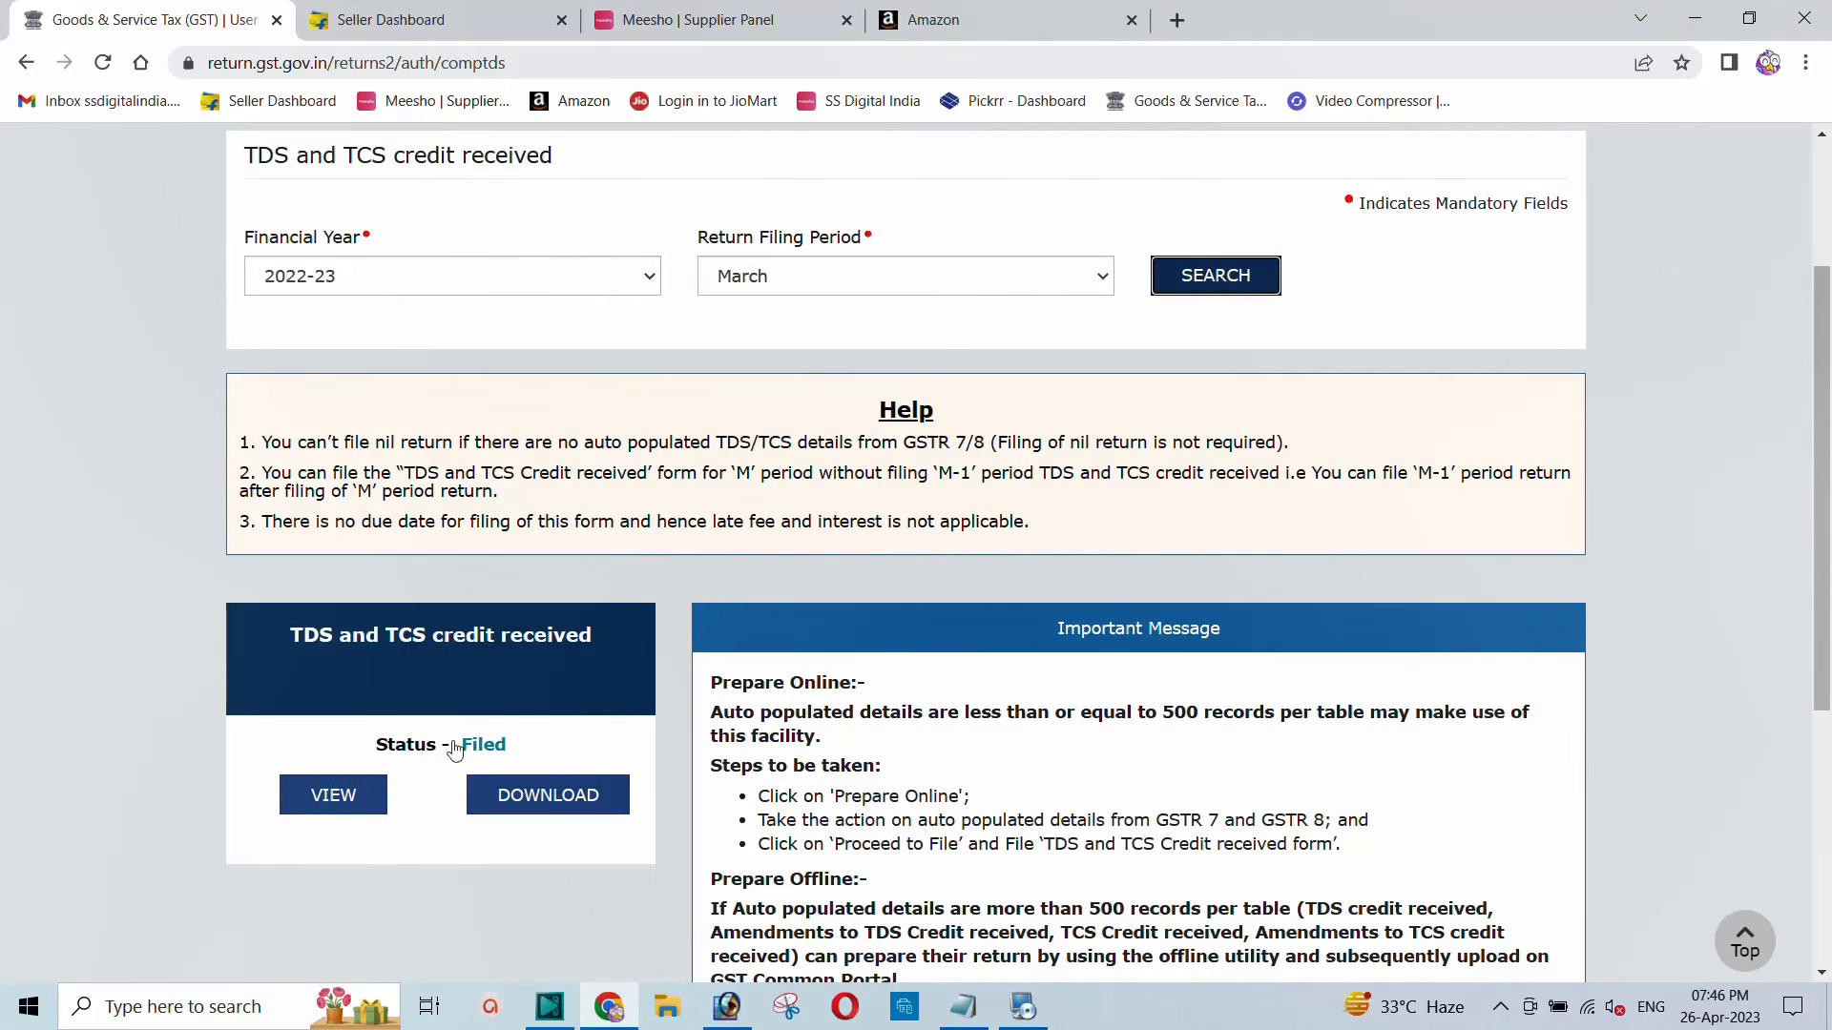
Step: View the filed form and open the TCS Credit received details
click(321, 801)
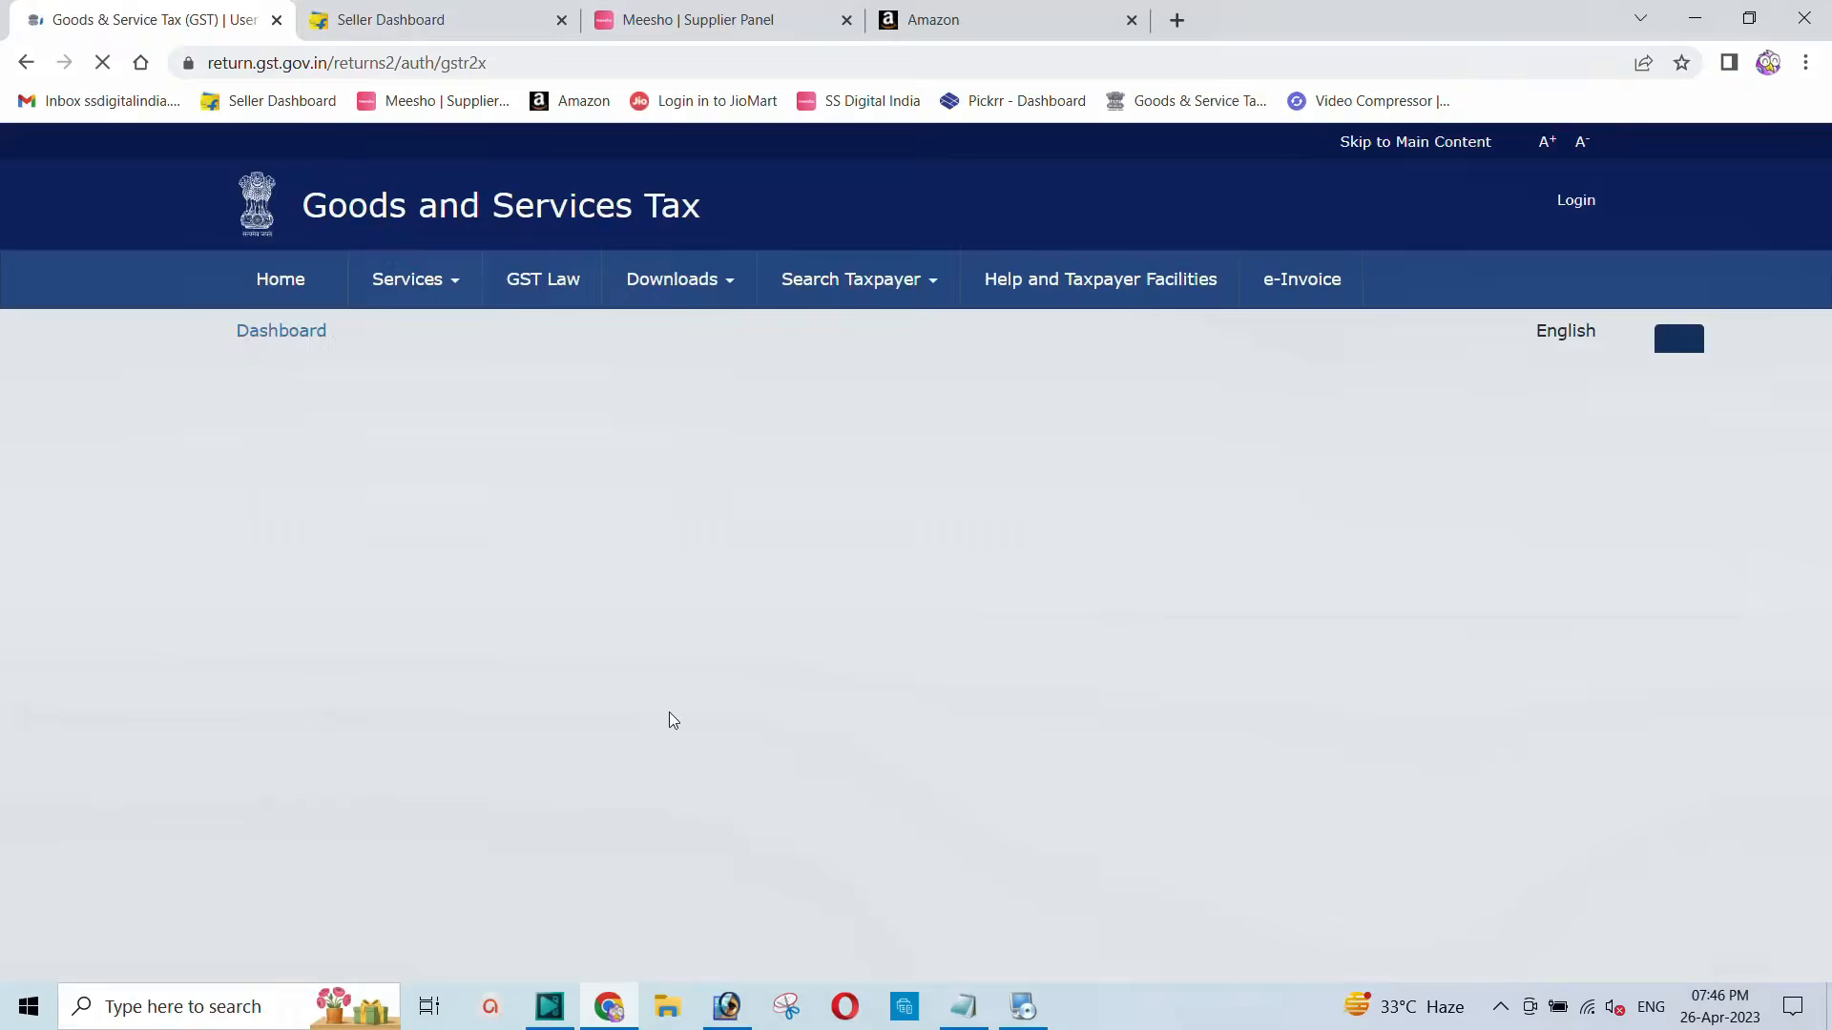
scroll(663, 621, down, 5)
scroll(662, 620, down, 3)
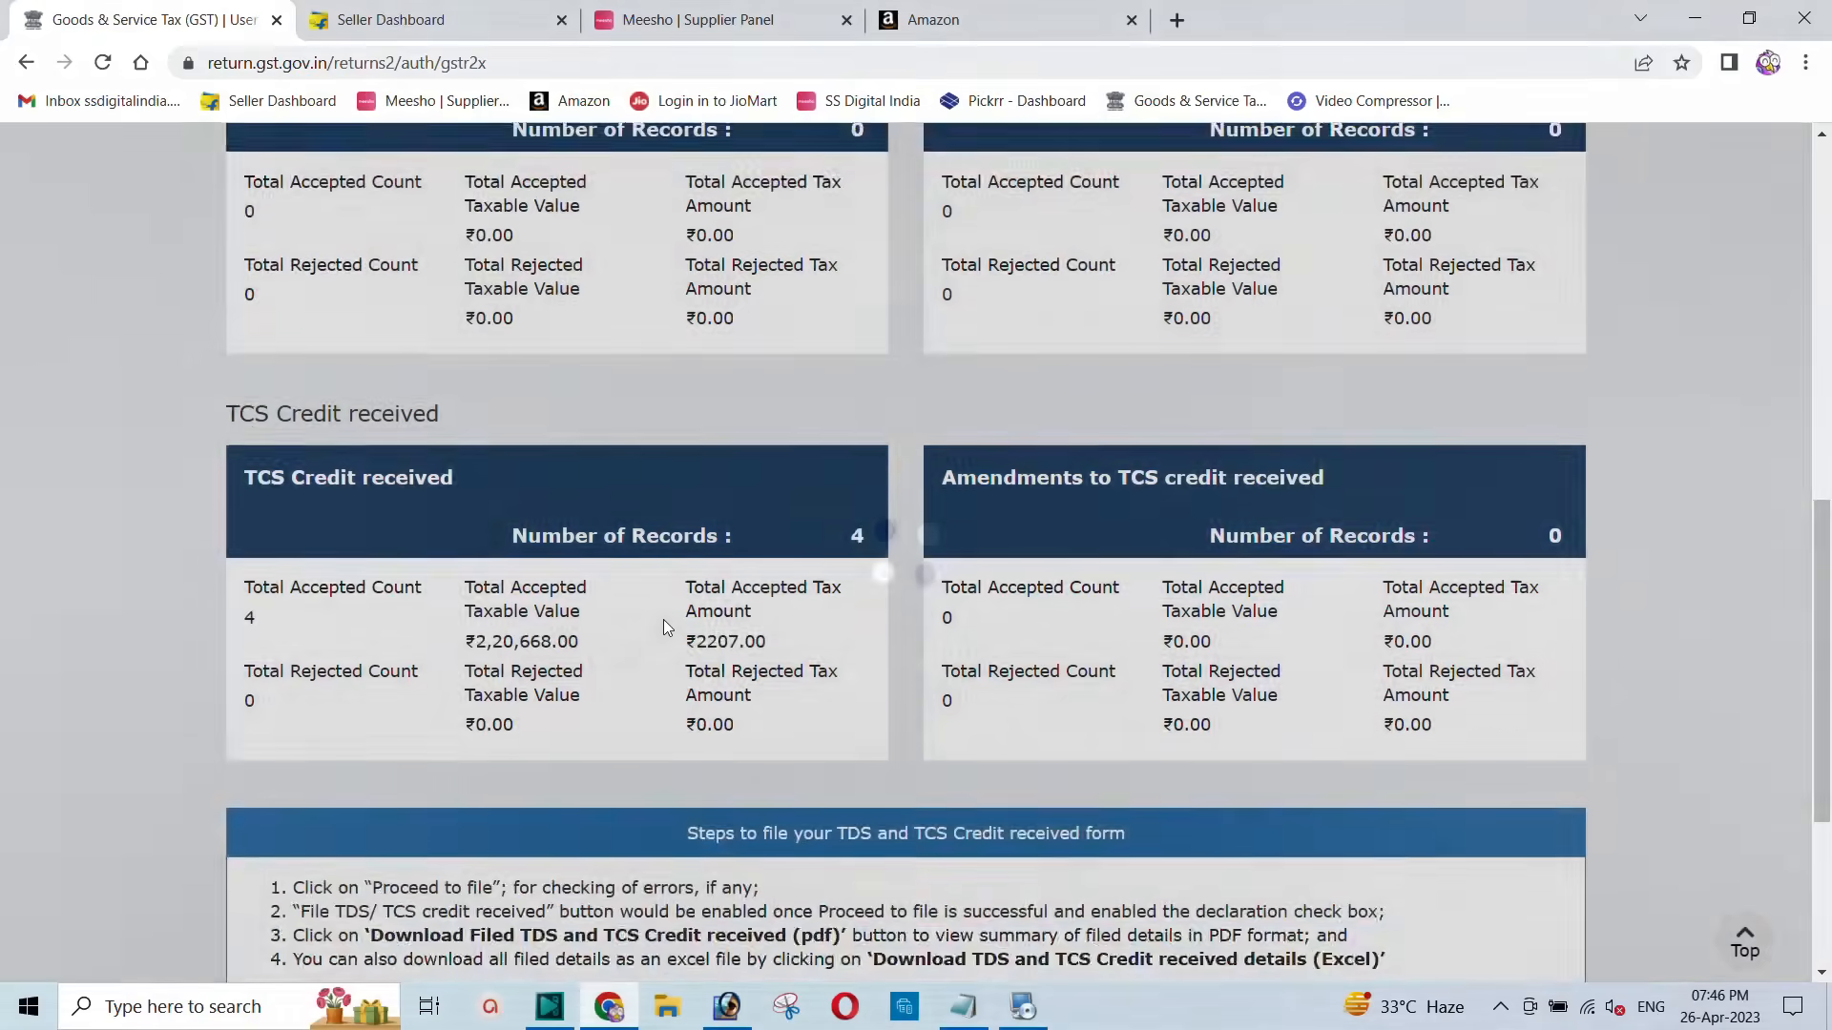
click(377, 484)
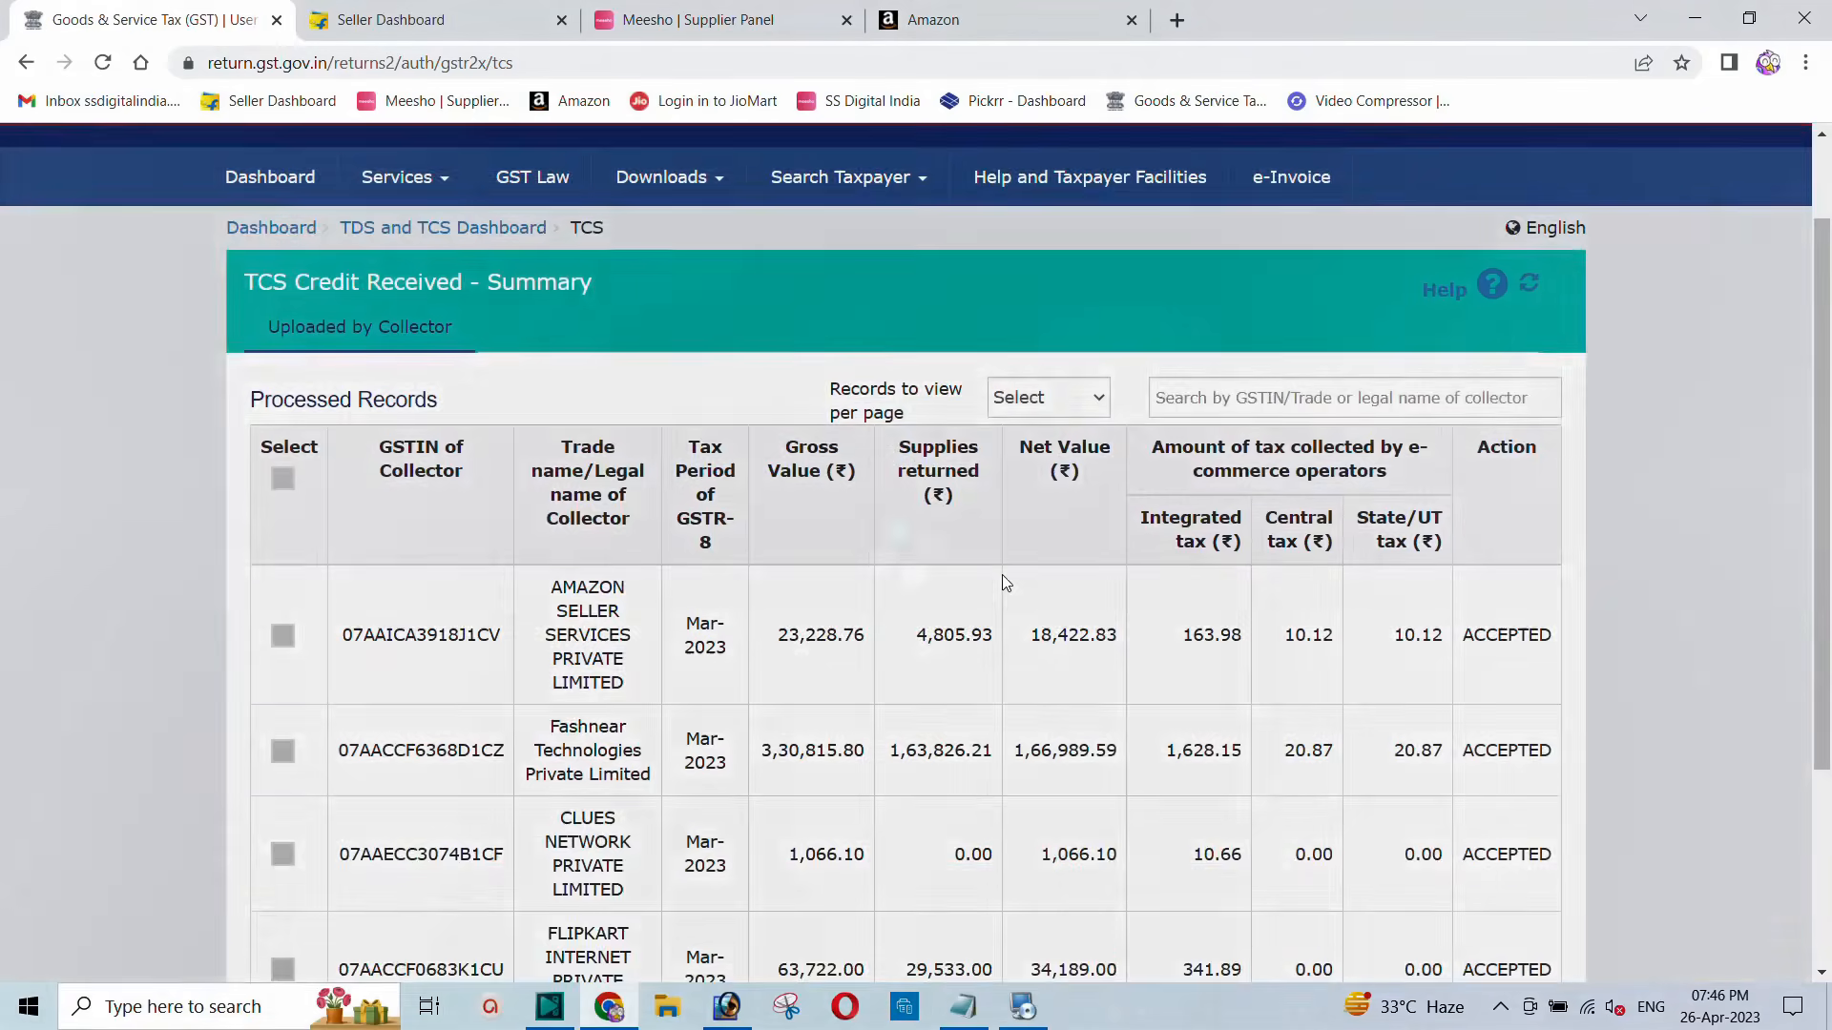
scroll(1001, 575, down, 3)
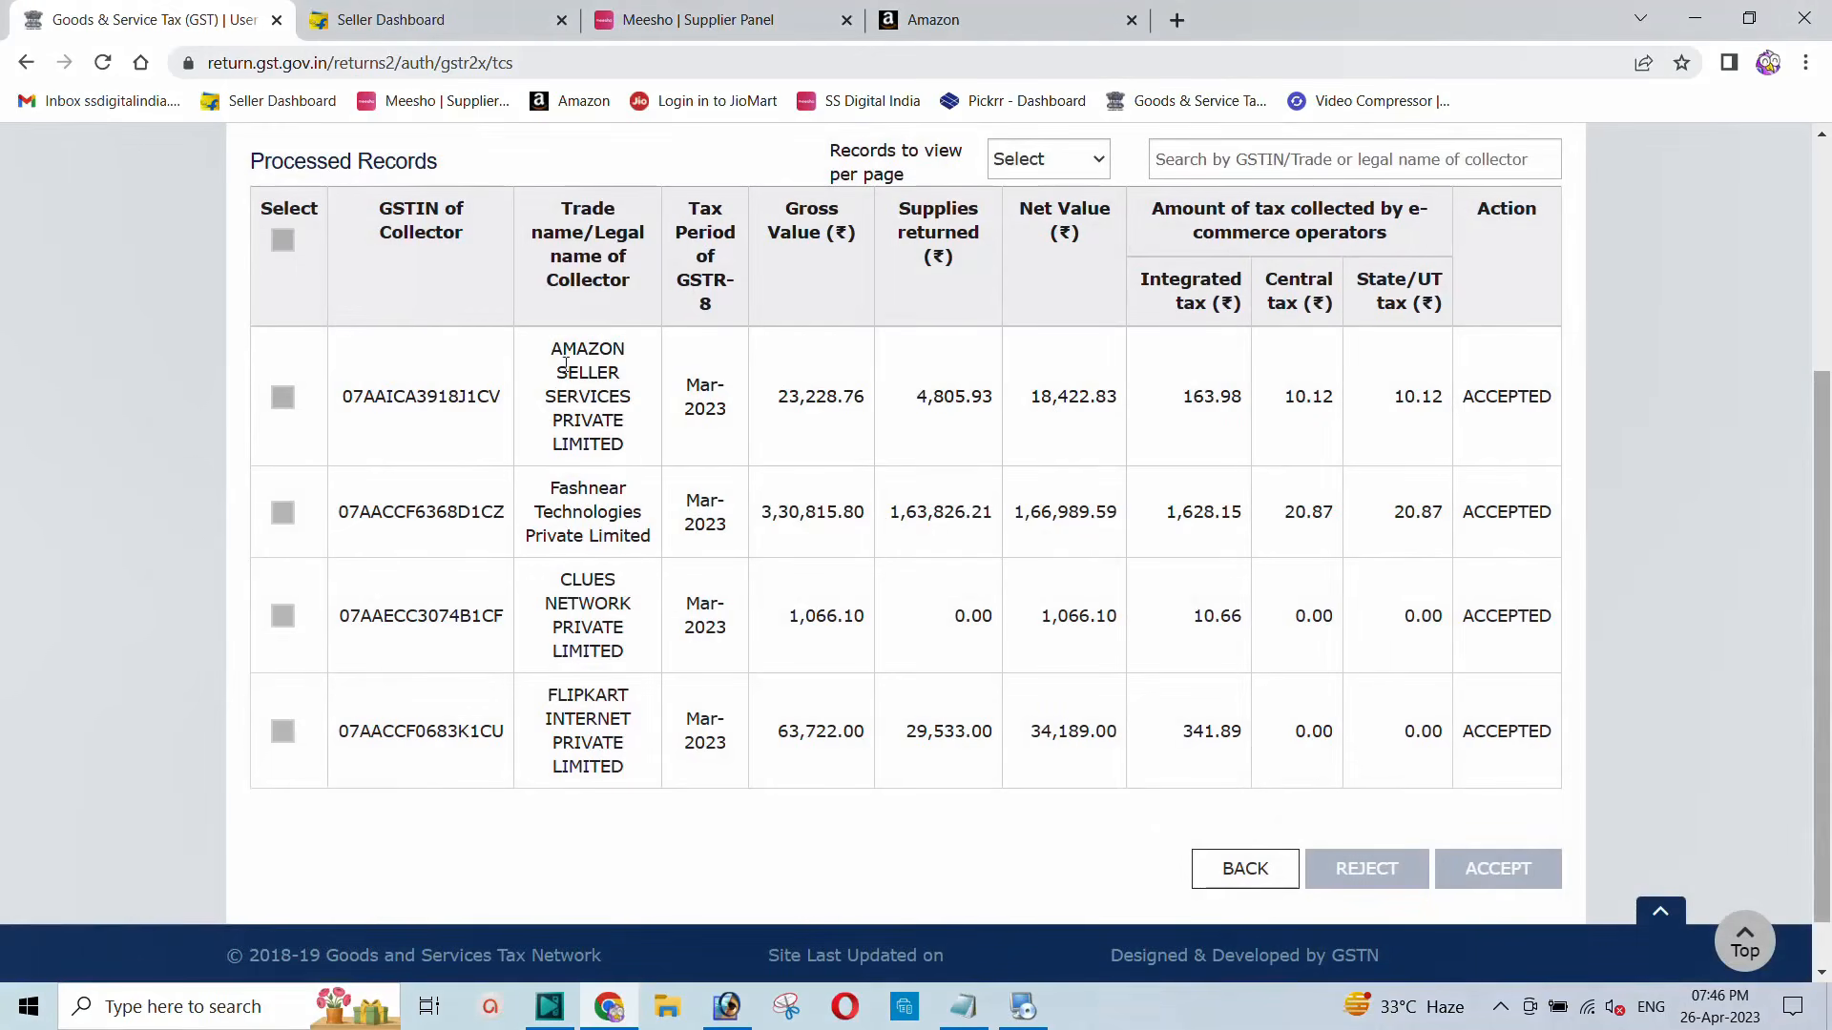
Step: Point out the collectors Amazon, Fashnear Technologies, CLUES NETWORK and FLIPKART INTERNET in Processed Records
drag(566, 363, 658, 477)
click(563, 500)
triple_click(576, 512)
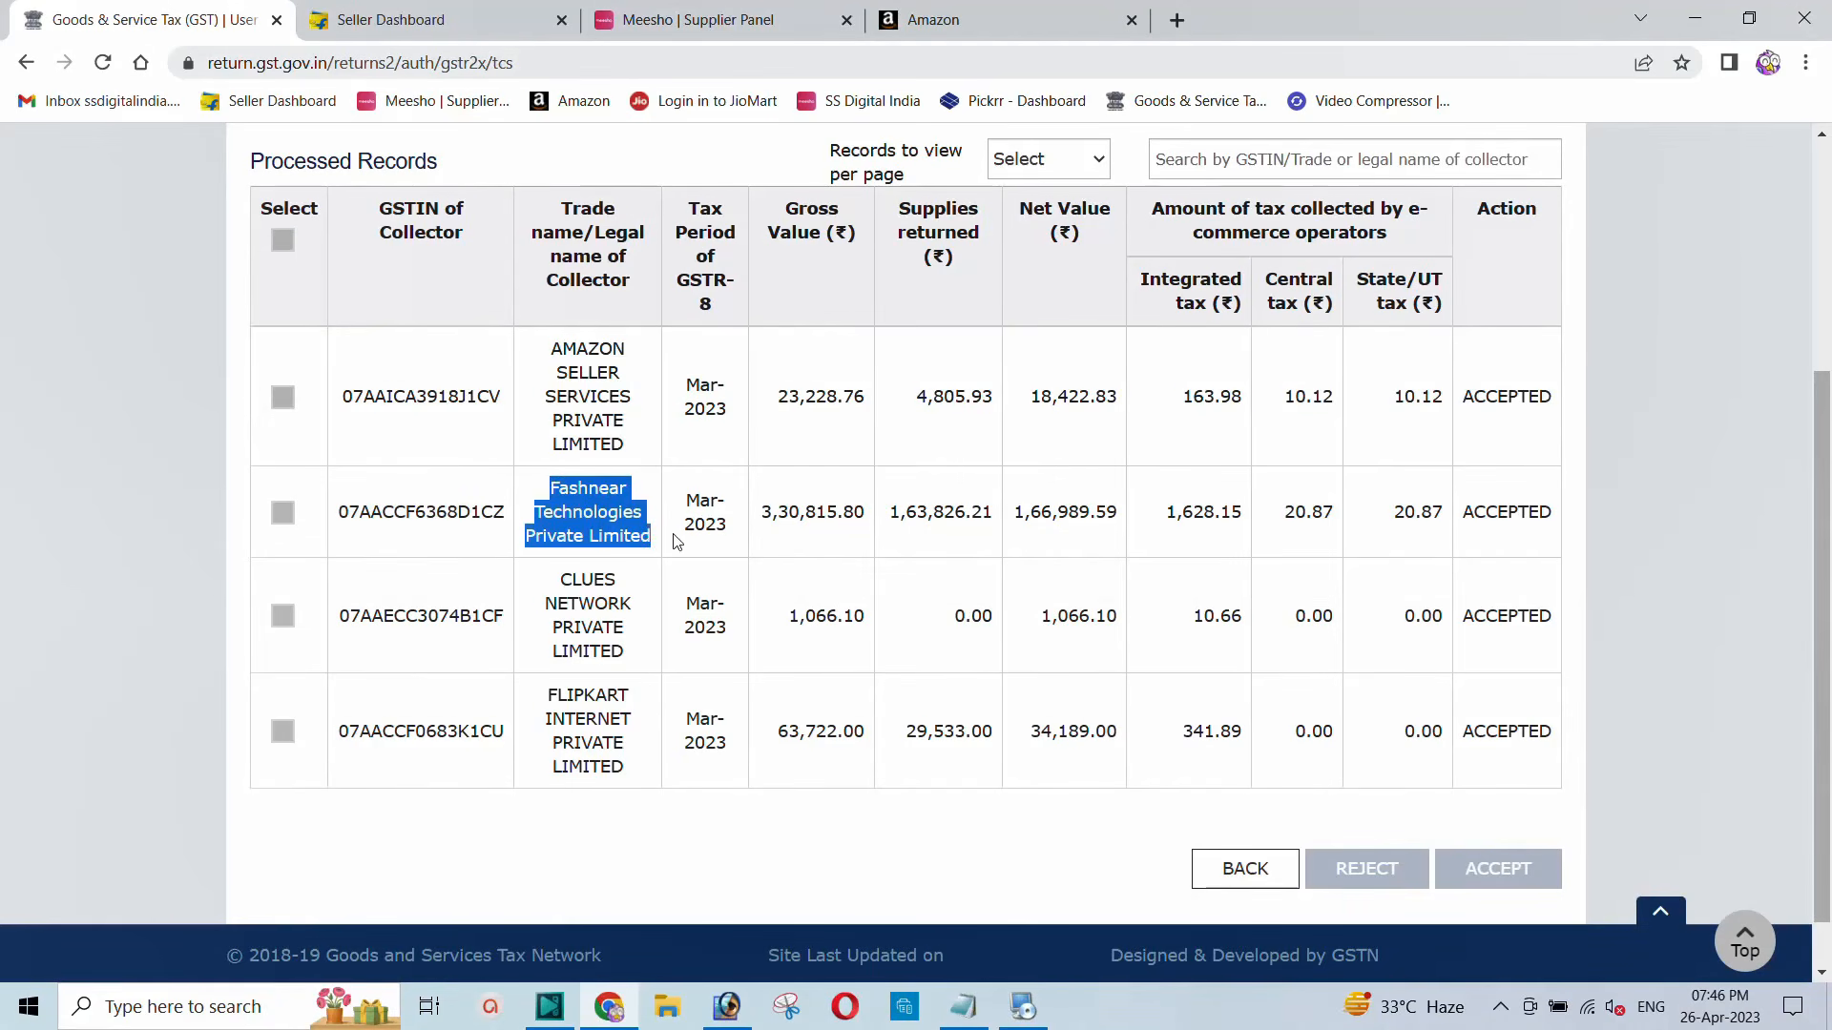
triple_click(562, 597)
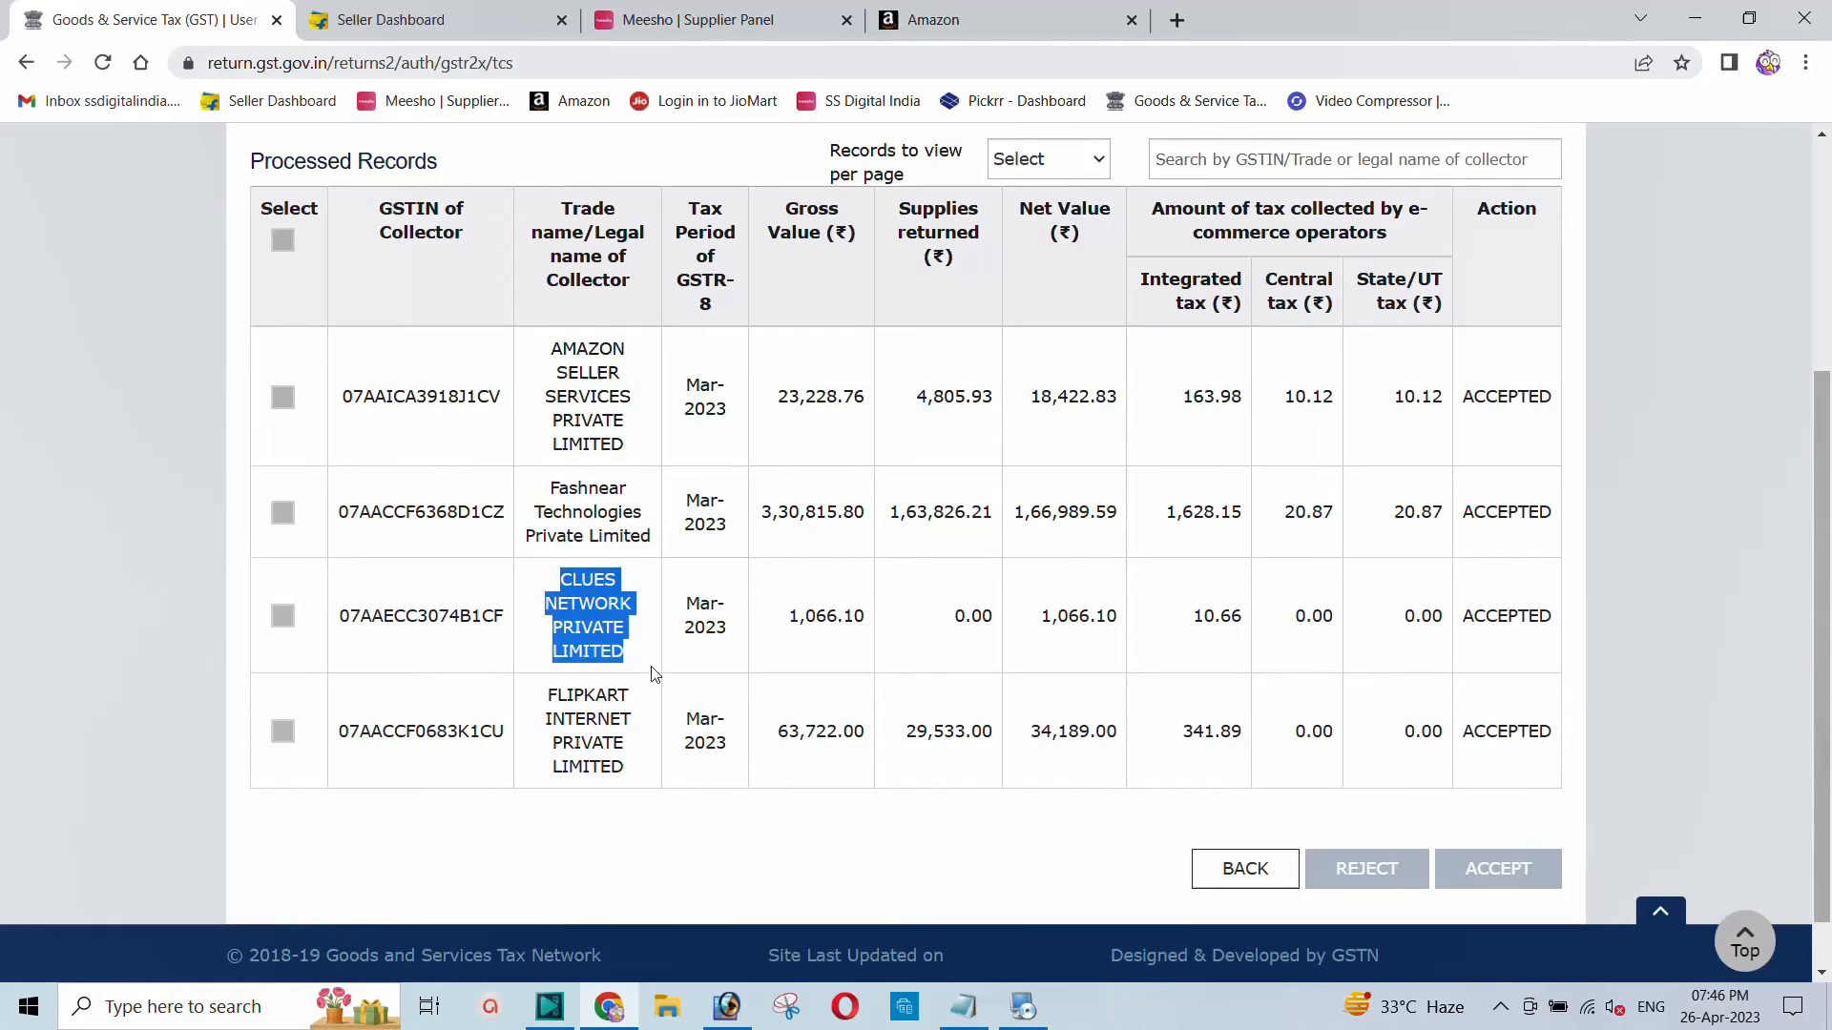
triple_click(546, 703)
scroll(763, 637, up, 2)
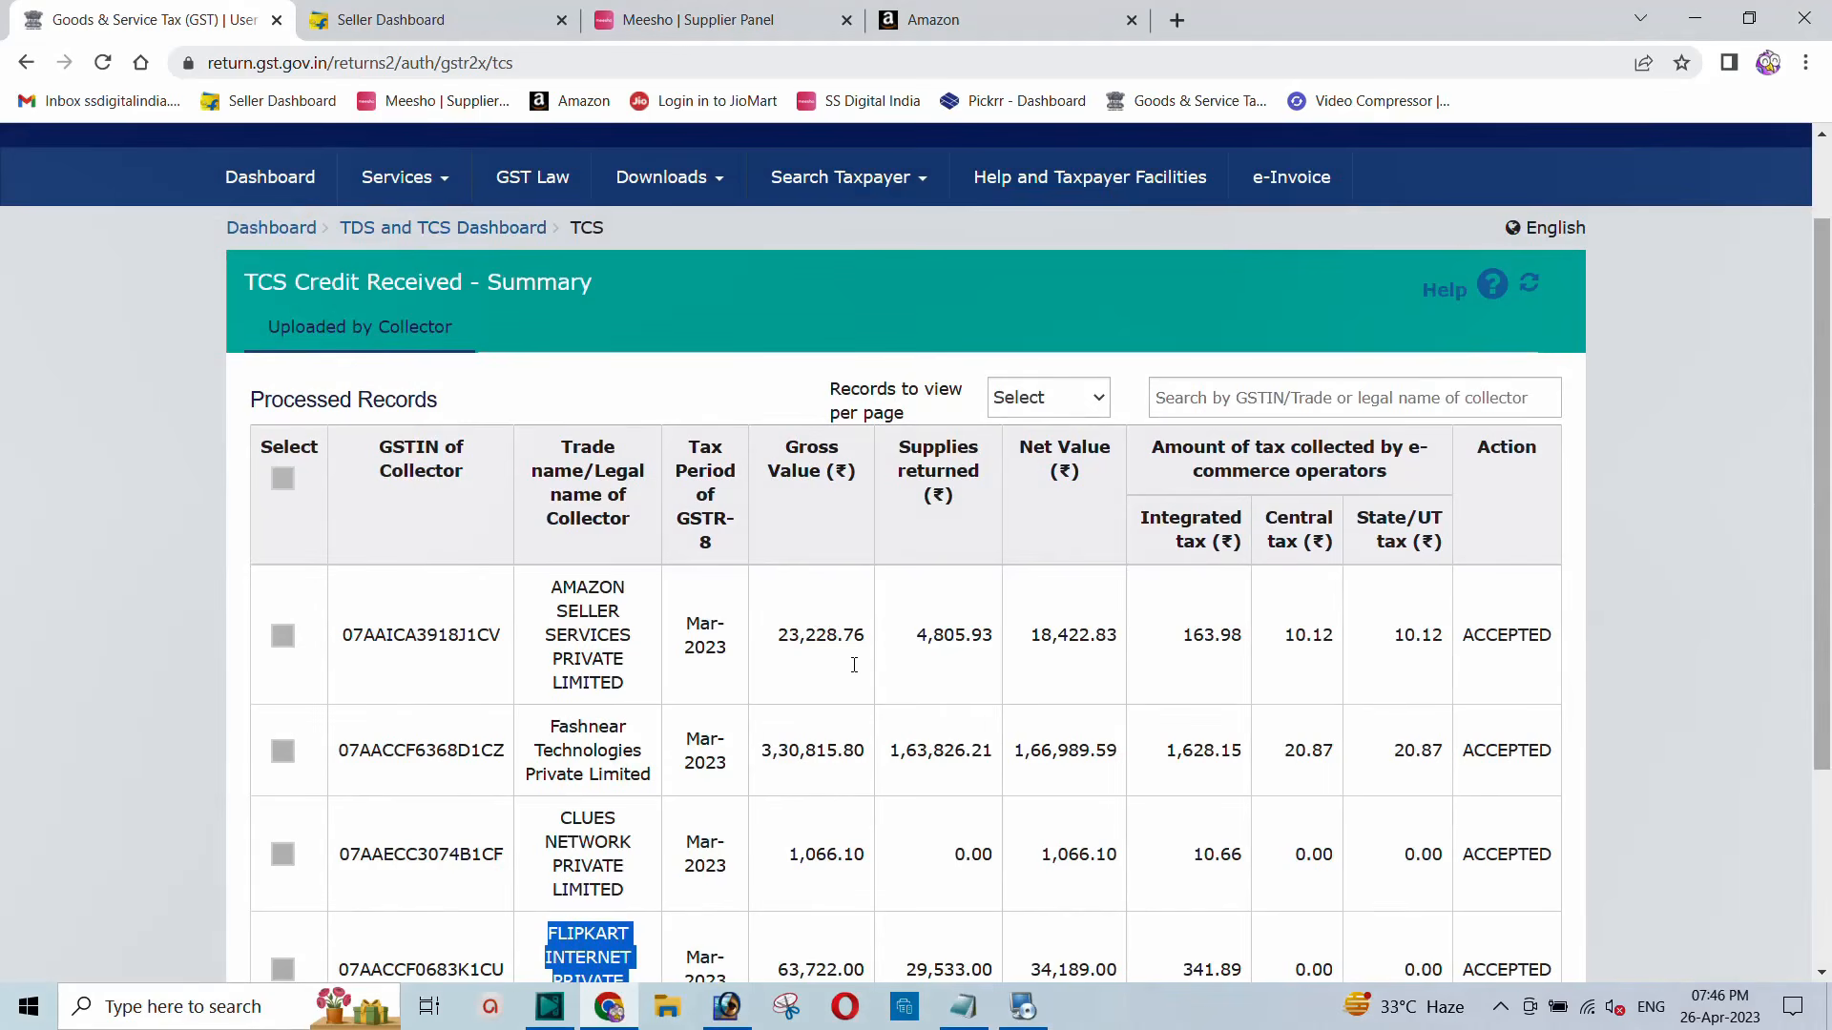
Step: Point out the Amazon row's net value 18,422.83 and its three tax amounts
drag(778, 635, 1116, 636)
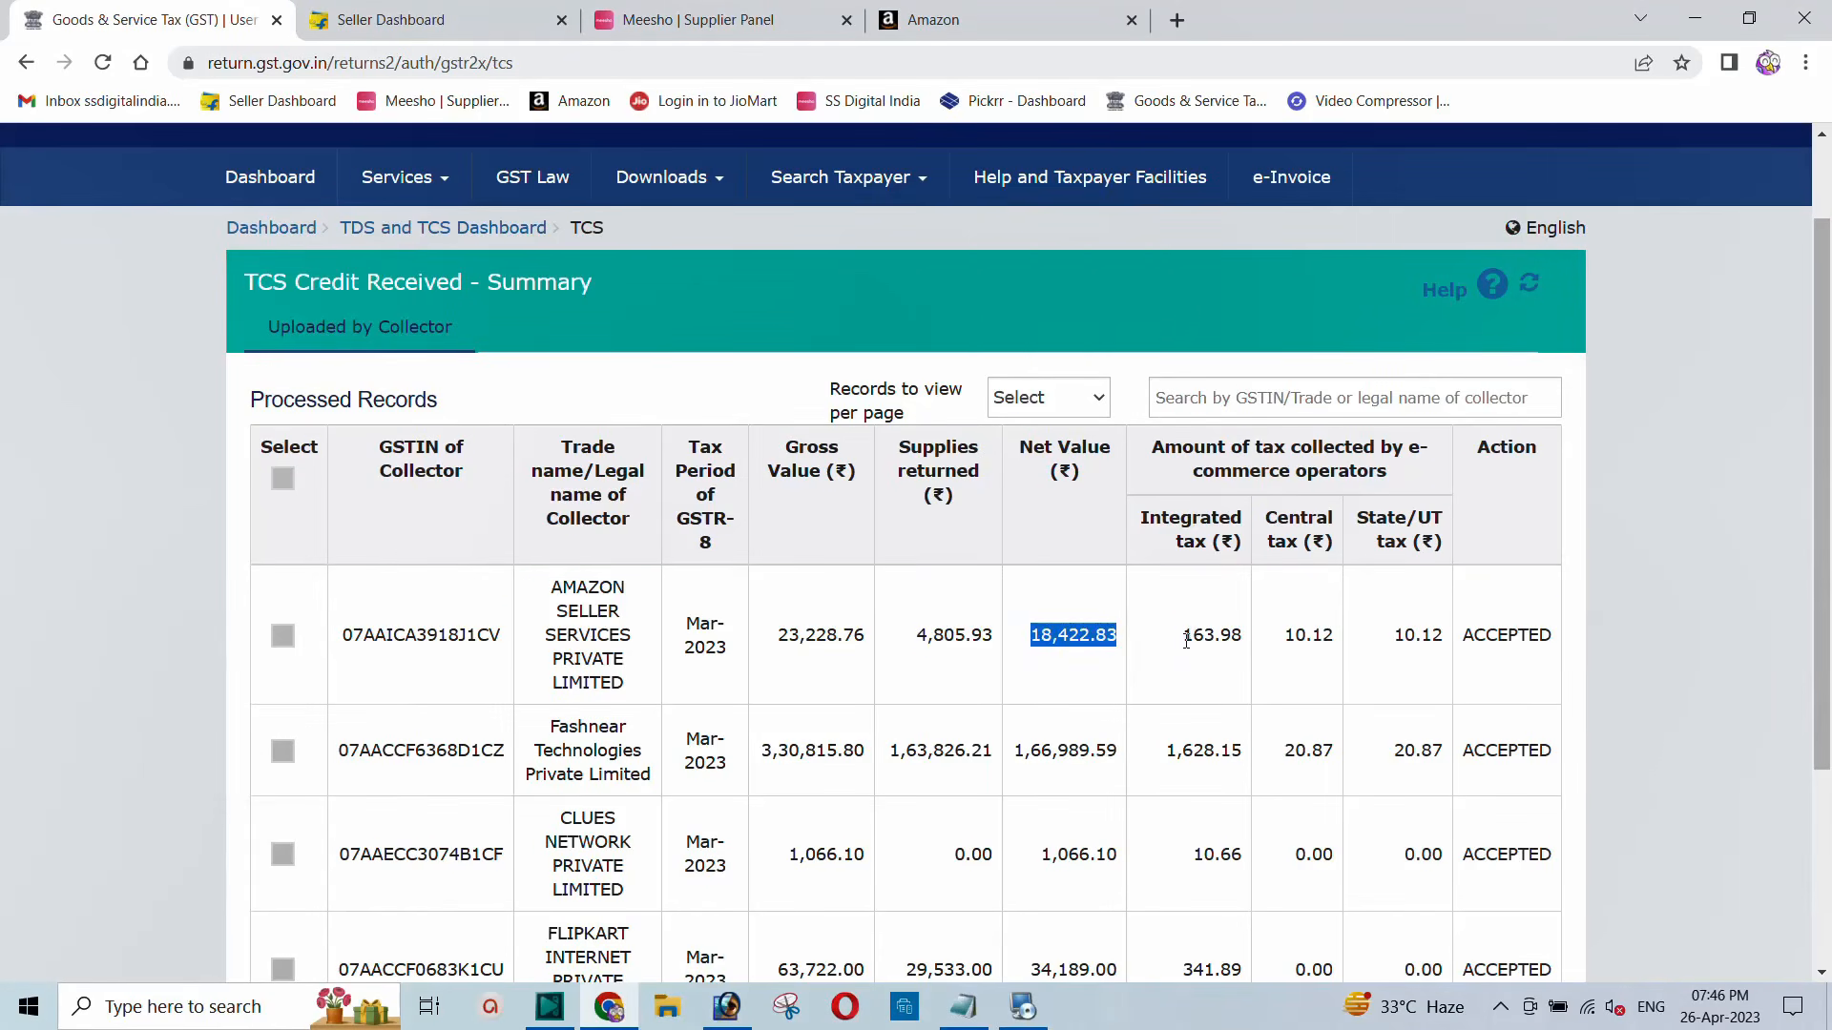
drag(1184, 637, 1421, 647)
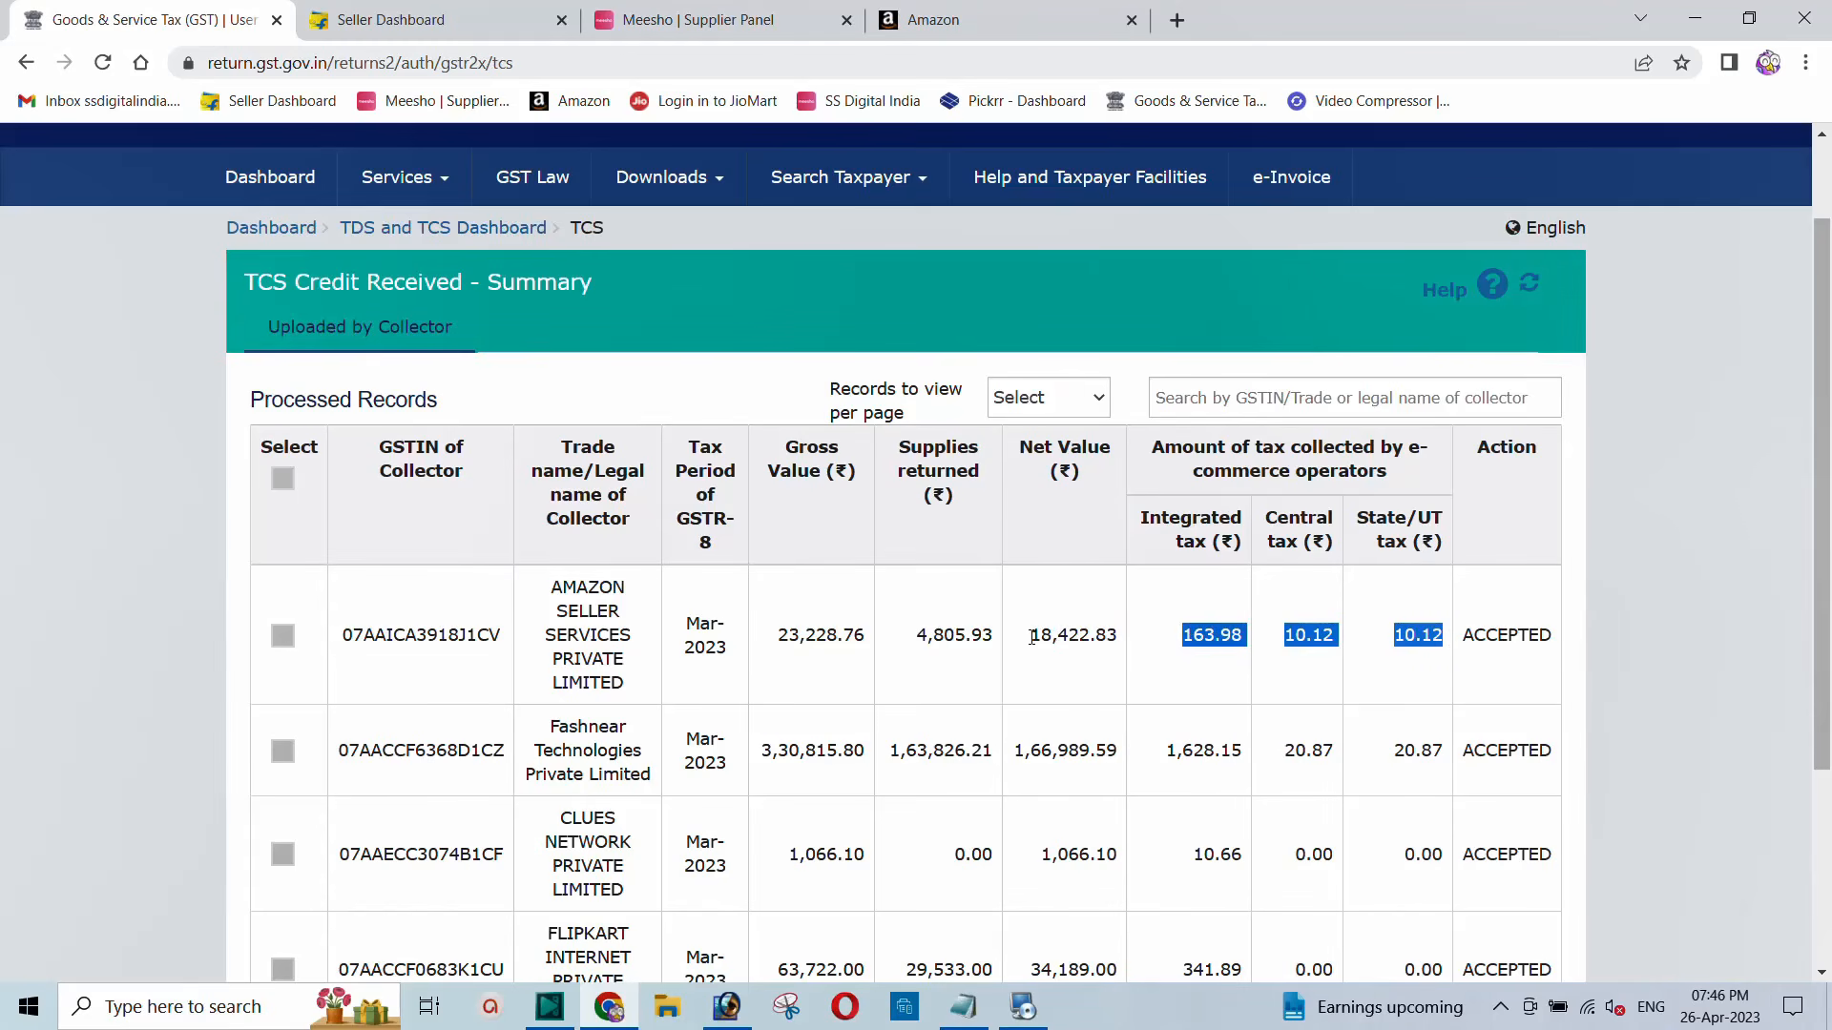
drag(1032, 636, 1114, 641)
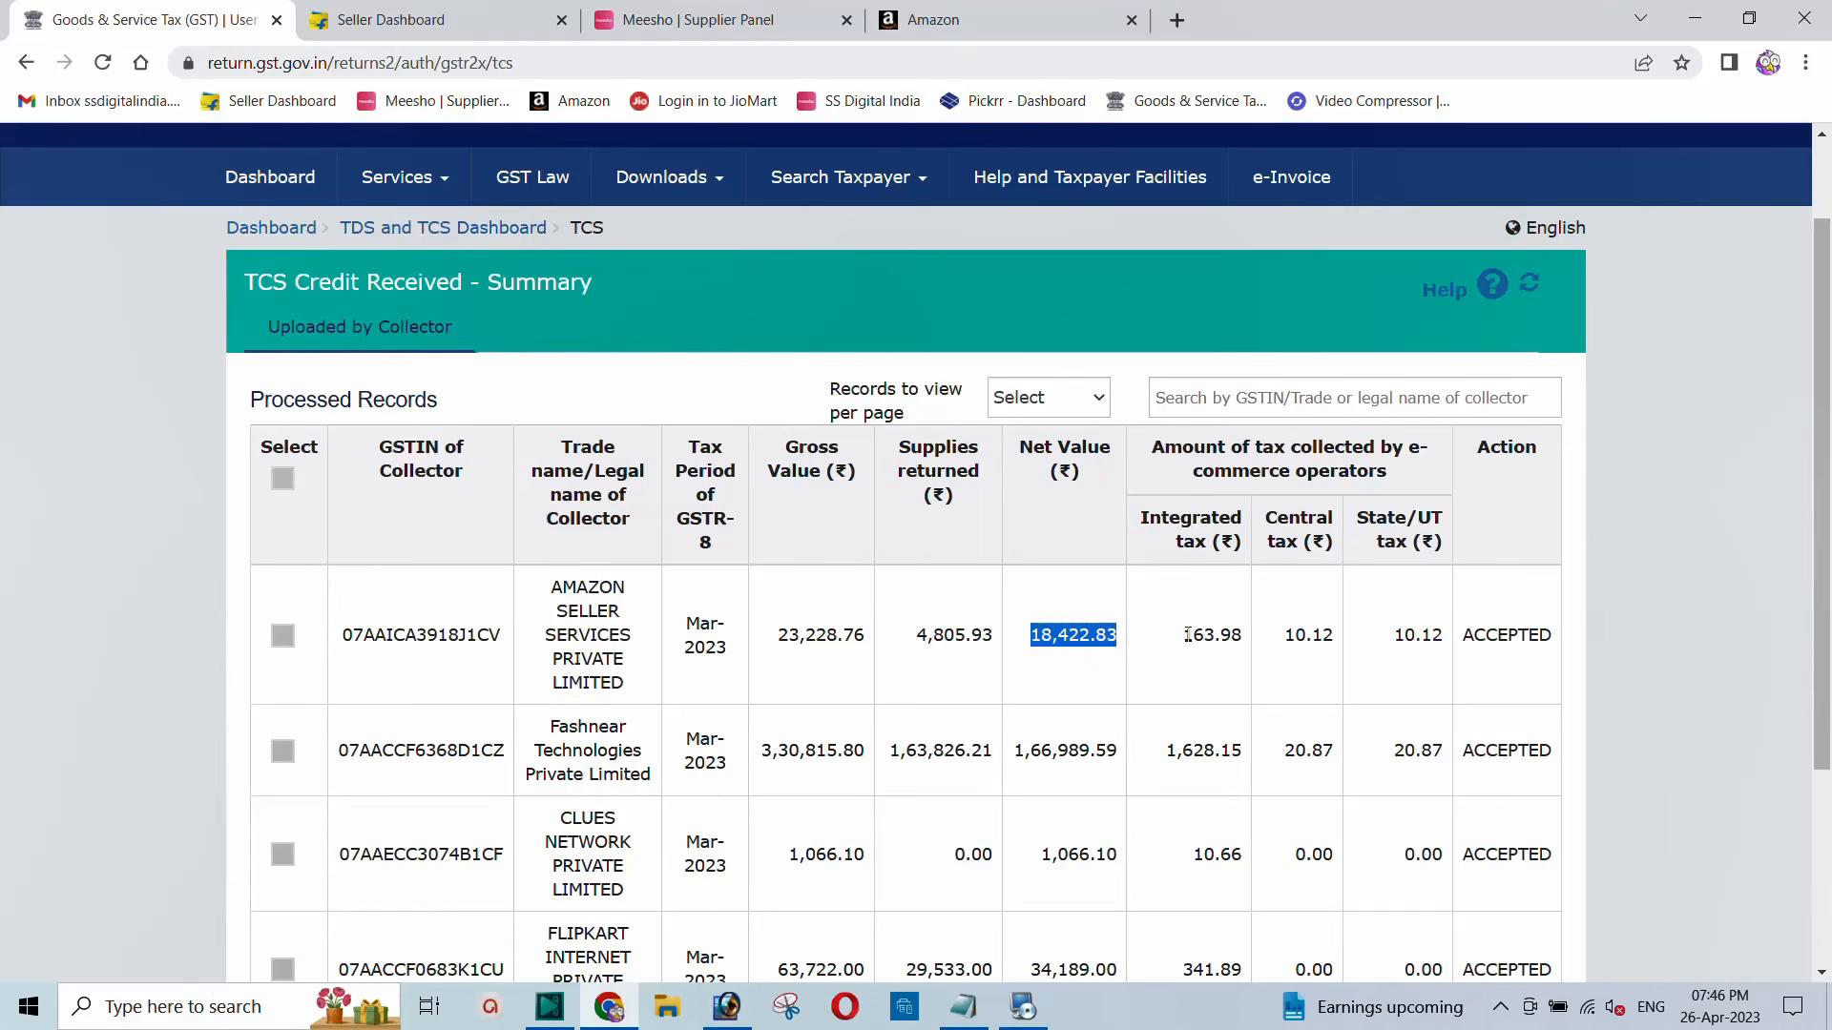
drag(1186, 635, 1437, 643)
click(1437, 643)
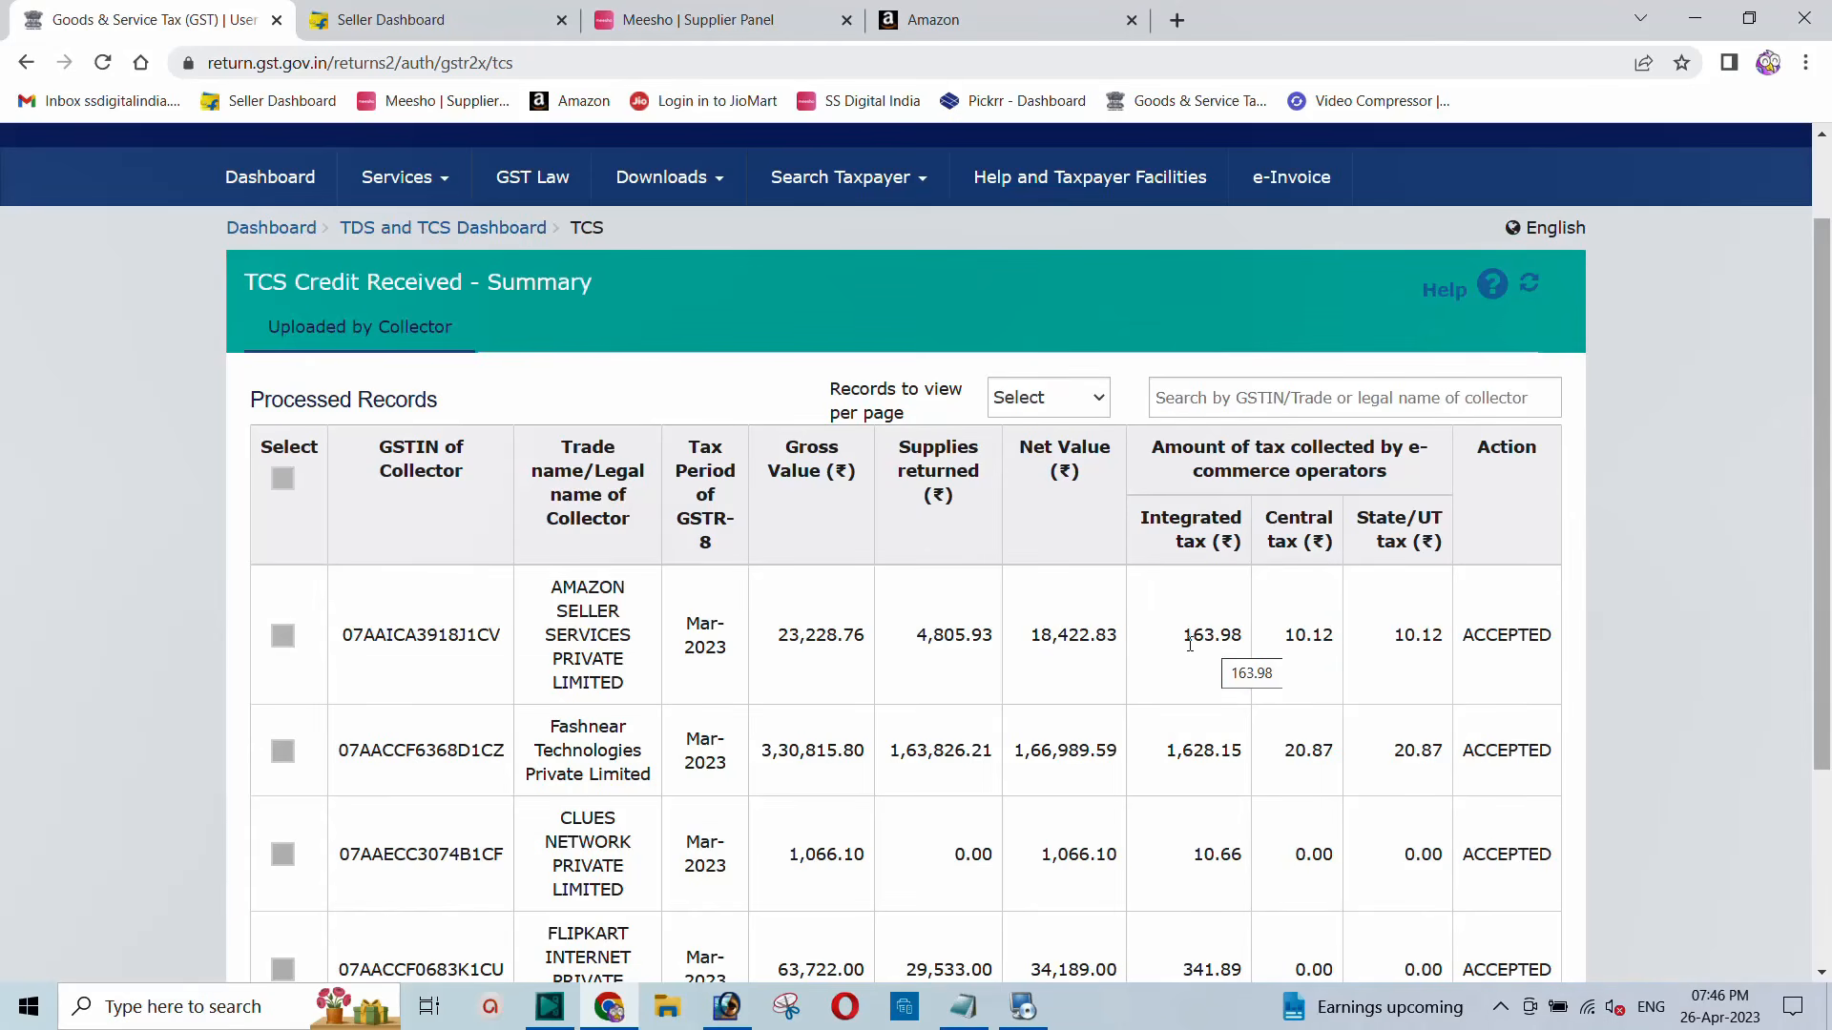
drag(1190, 644, 1440, 642)
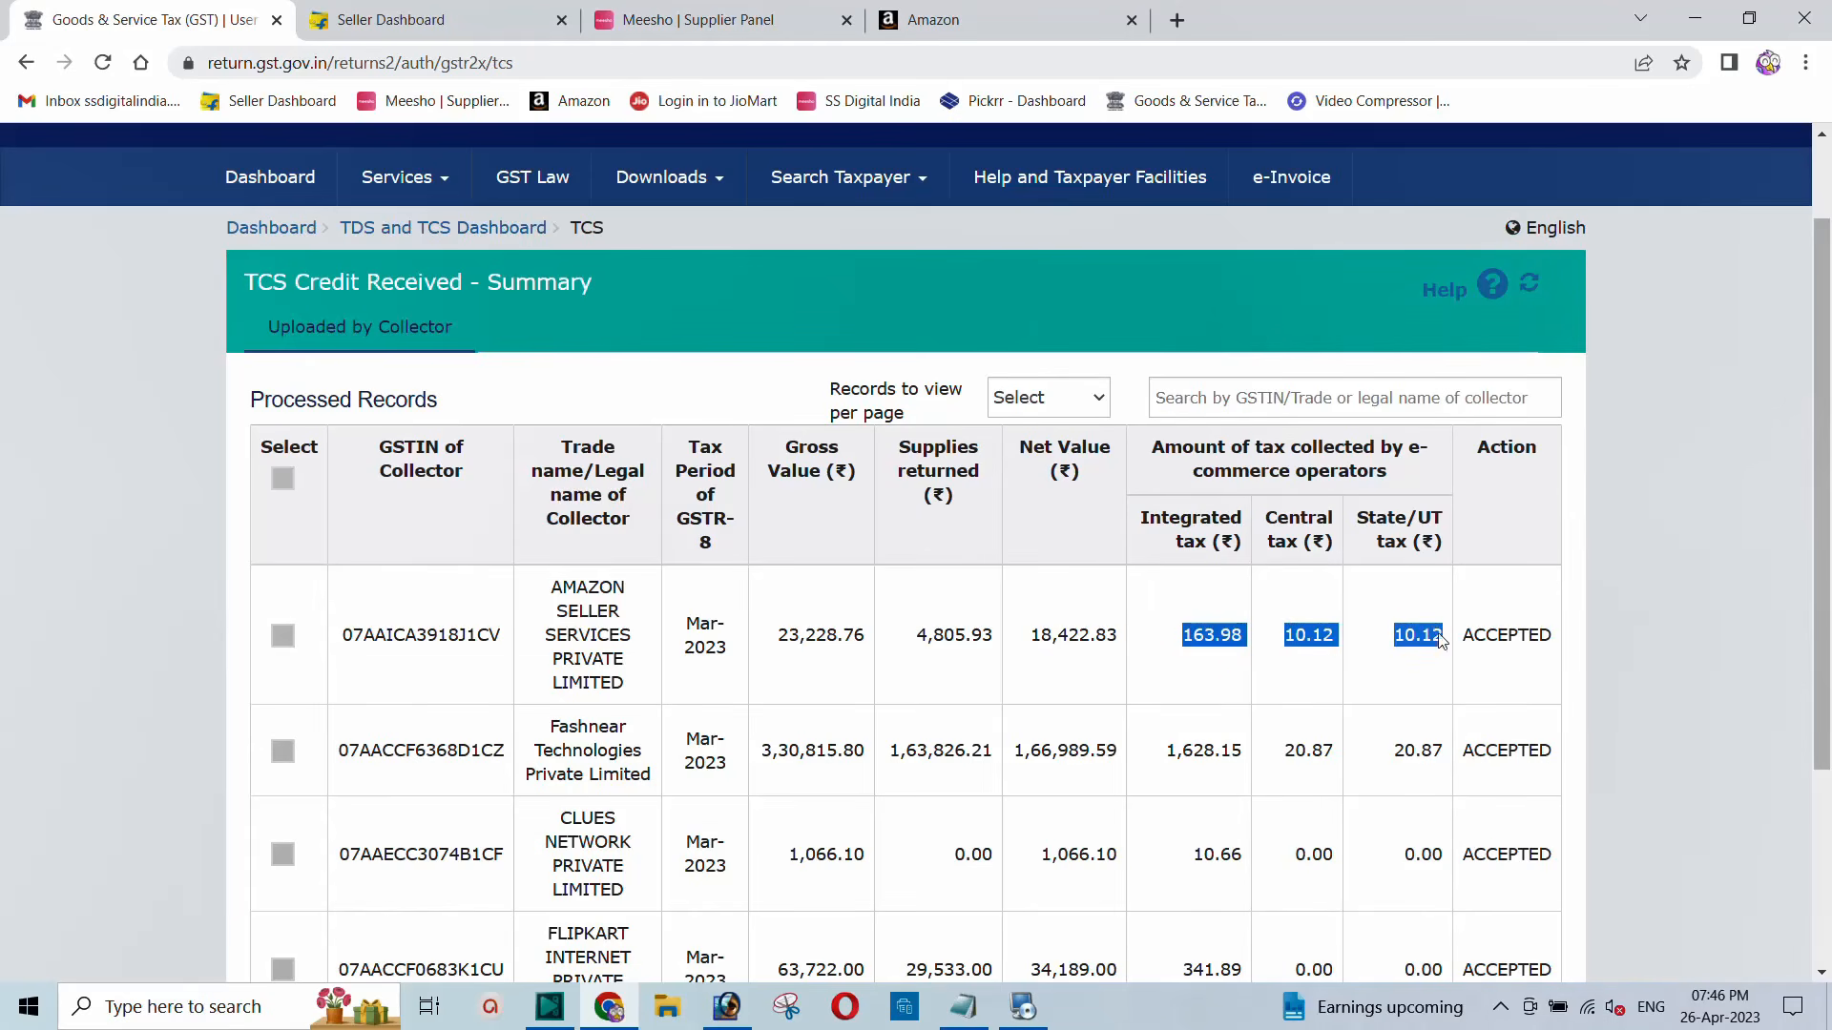
click(1281, 644)
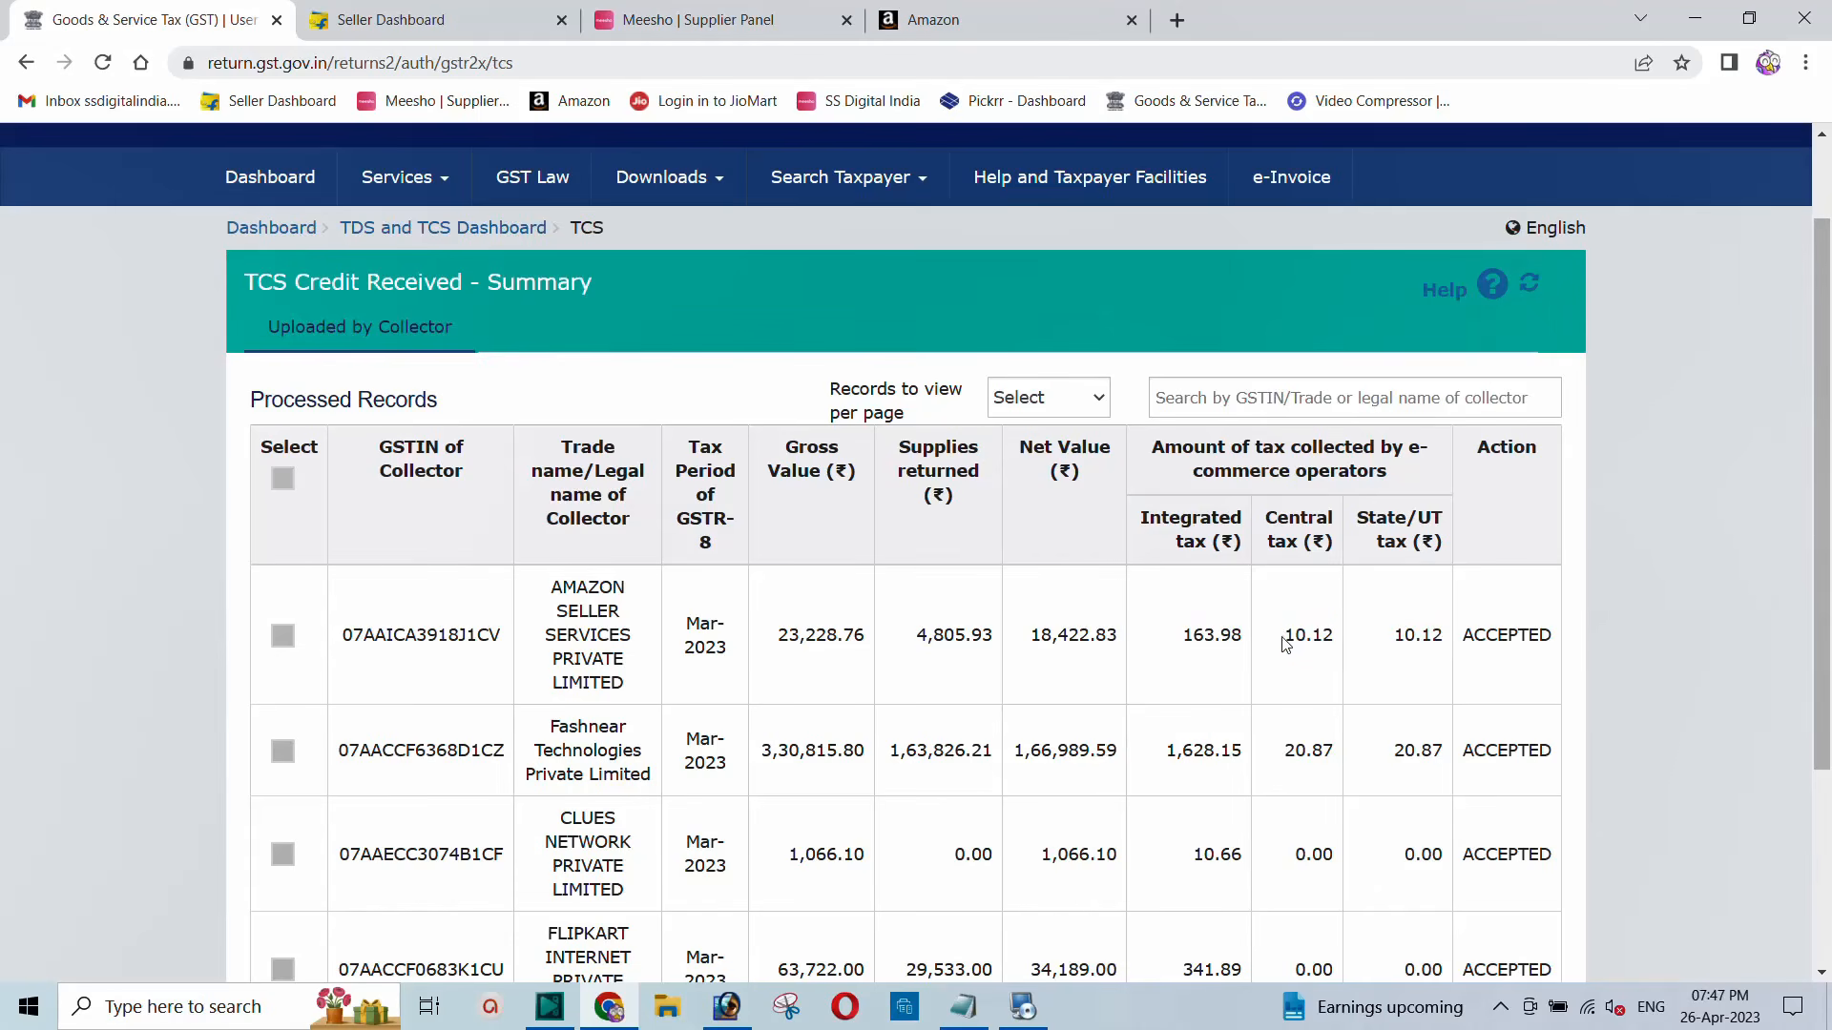
Step: Point out the Amazon row's central tax 10.12 and state/UT tax 10.12
drag(1285, 642, 1399, 642)
double_click(1059, 654)
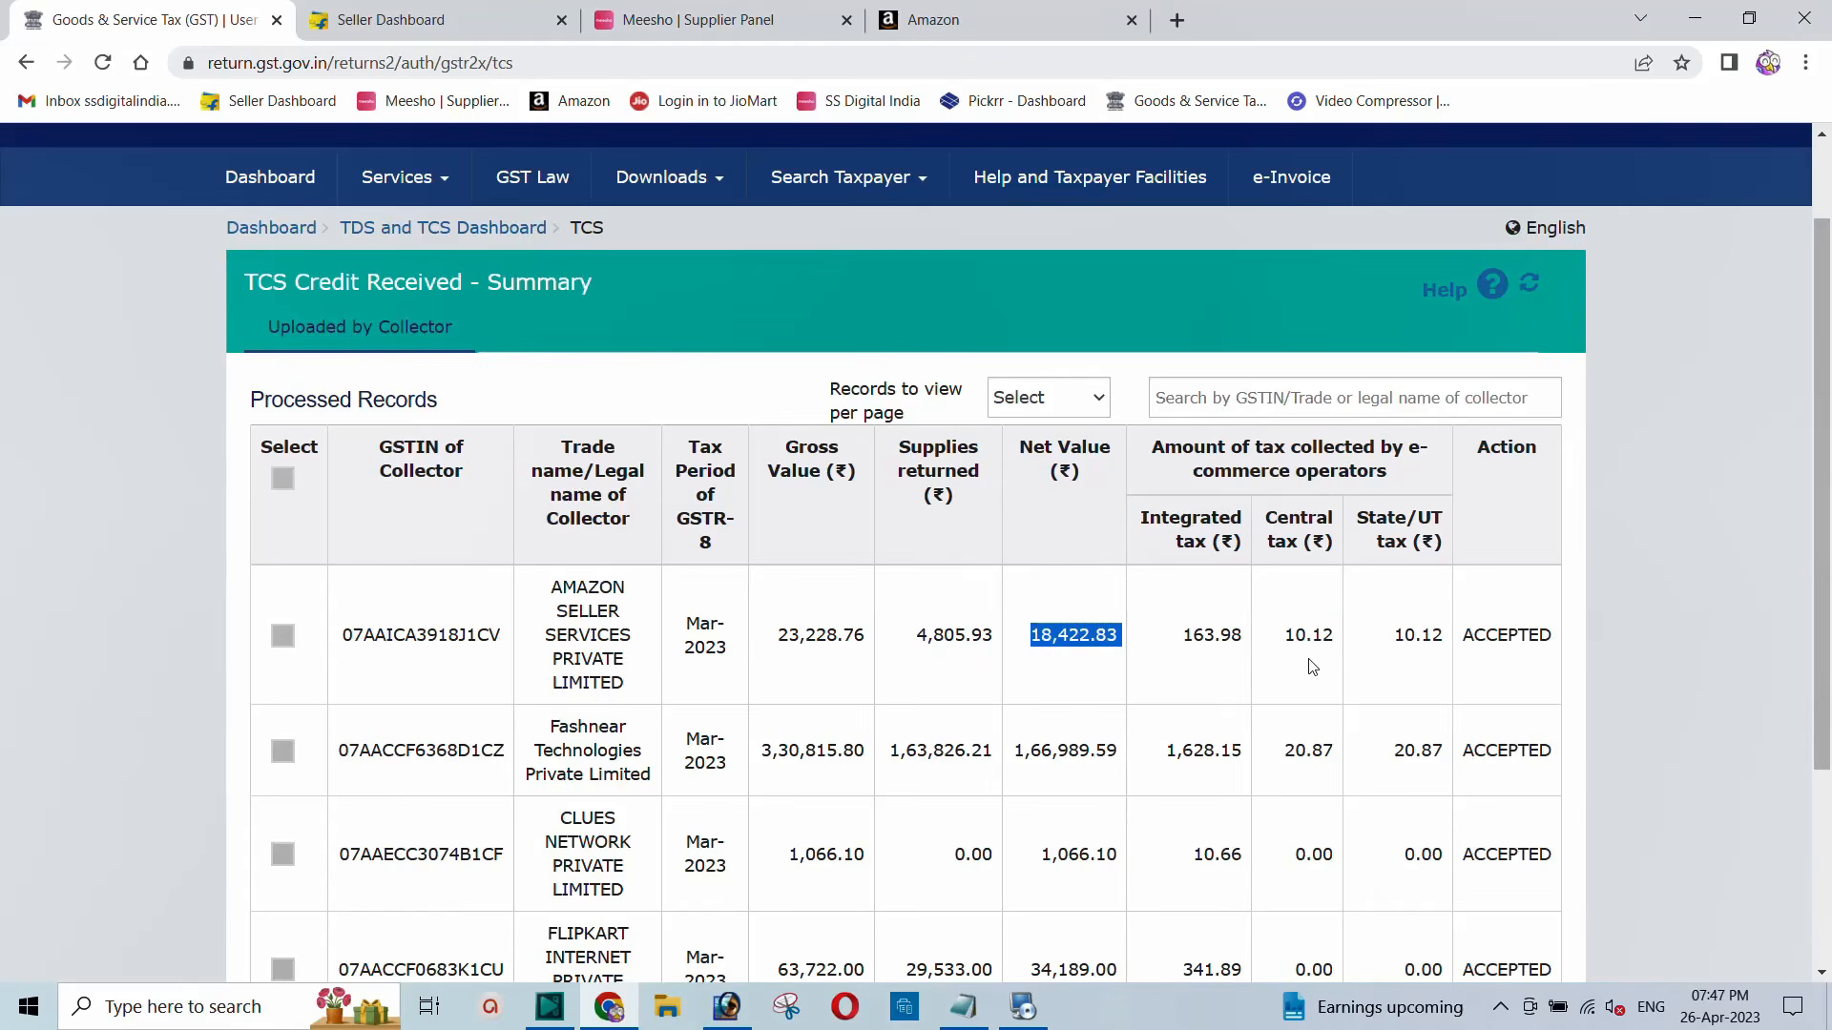
drag(1283, 642, 1337, 647)
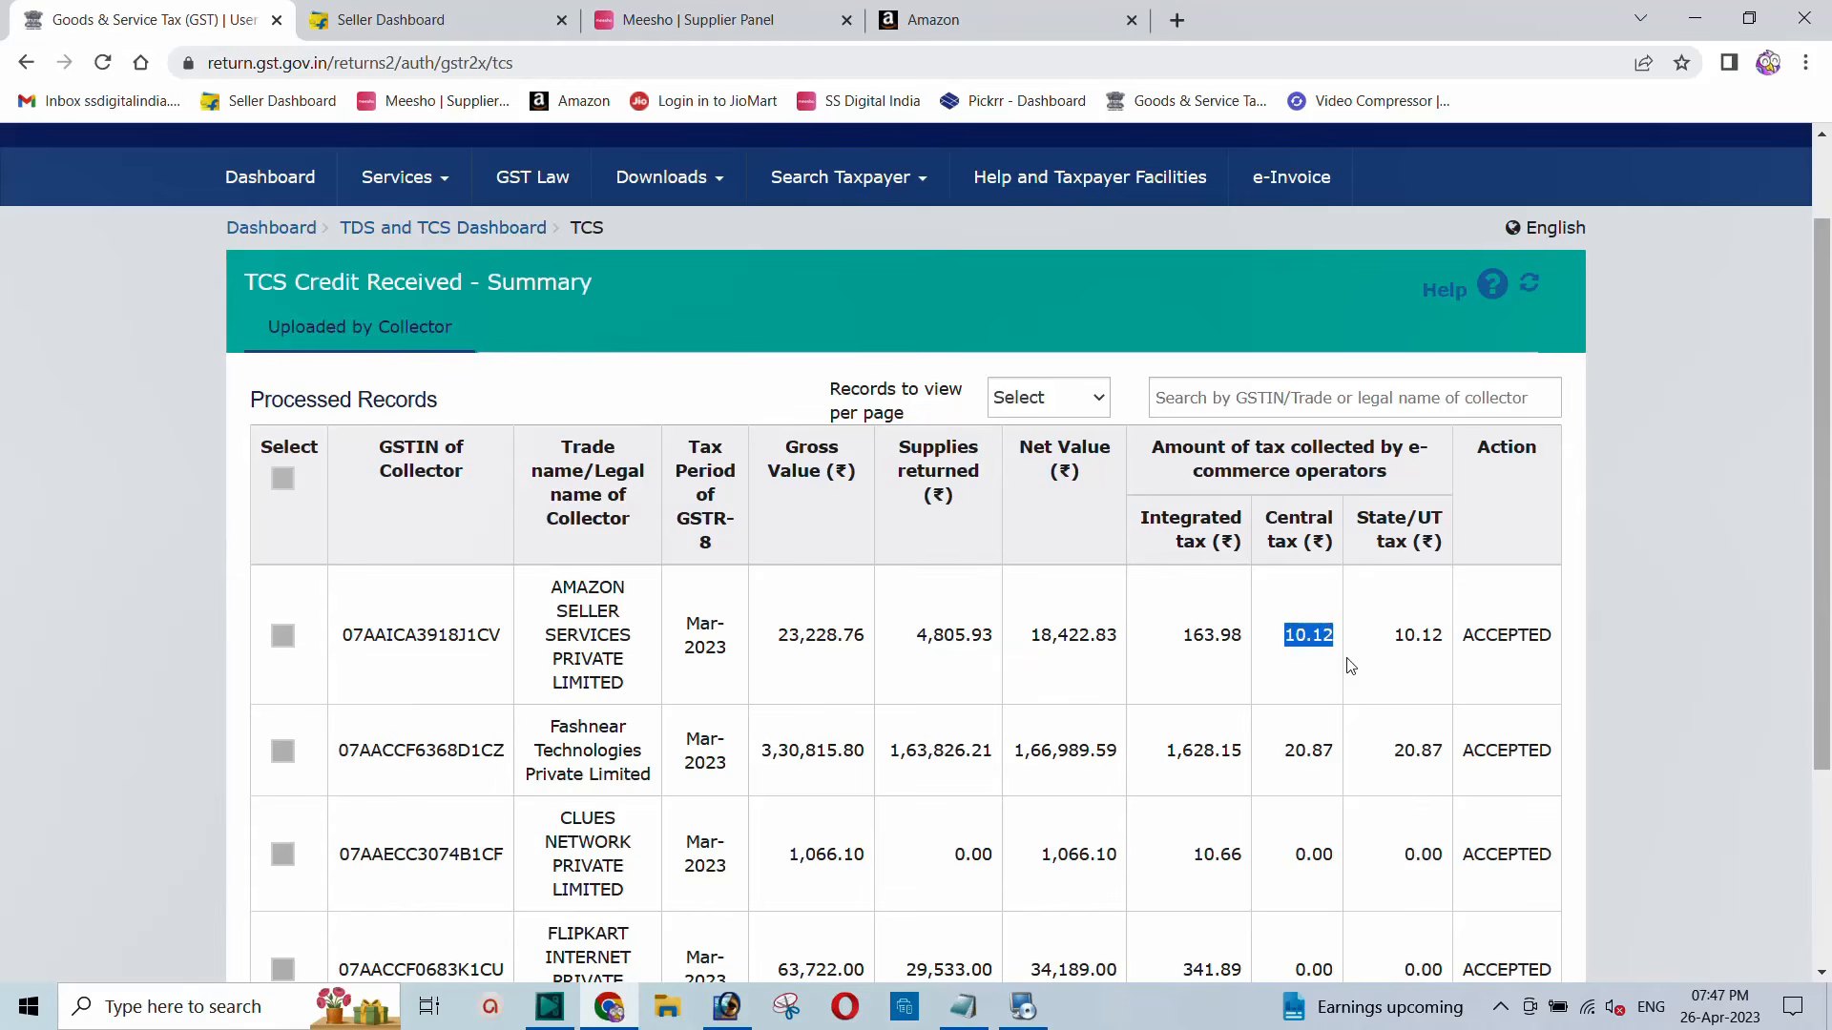
click(1321, 642)
drag(1287, 641, 1335, 641)
drag(1393, 642, 1444, 642)
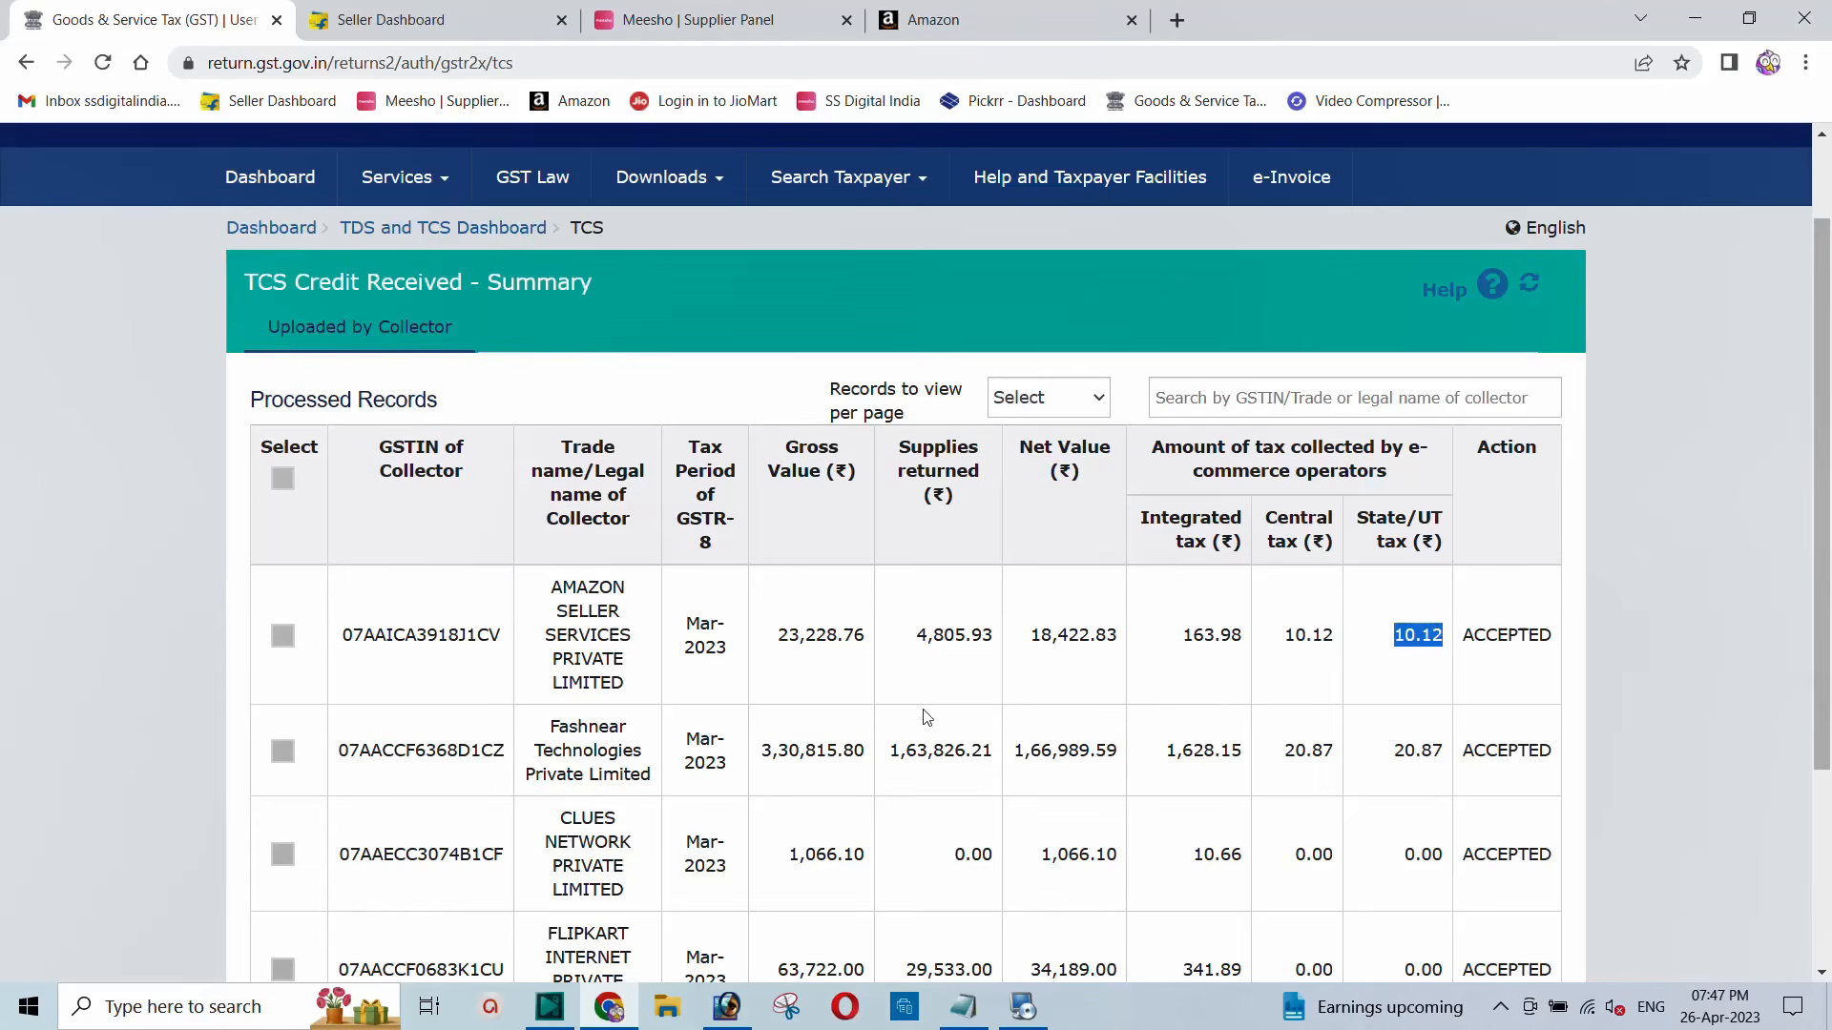
Step: Point out the CLUES row's central tax 0.00 and integrated tax 10.66
scroll(1083, 706, down, 1)
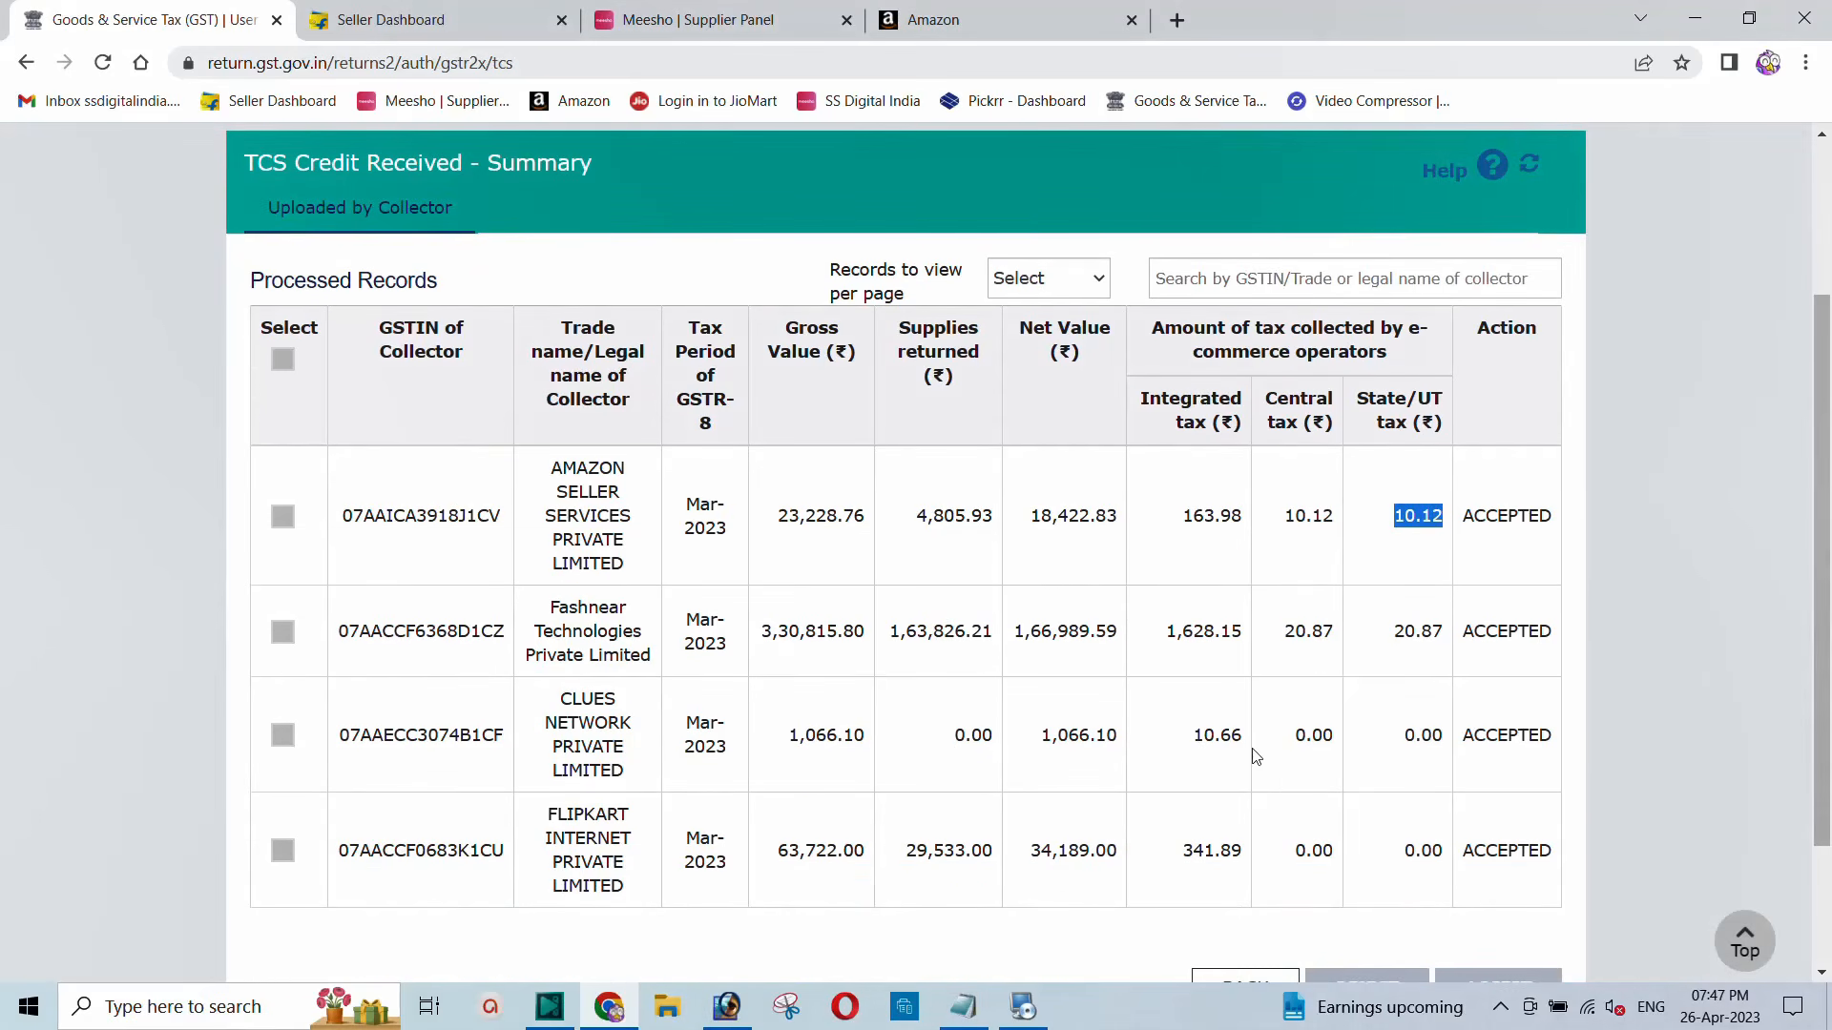
drag(1295, 742, 1341, 742)
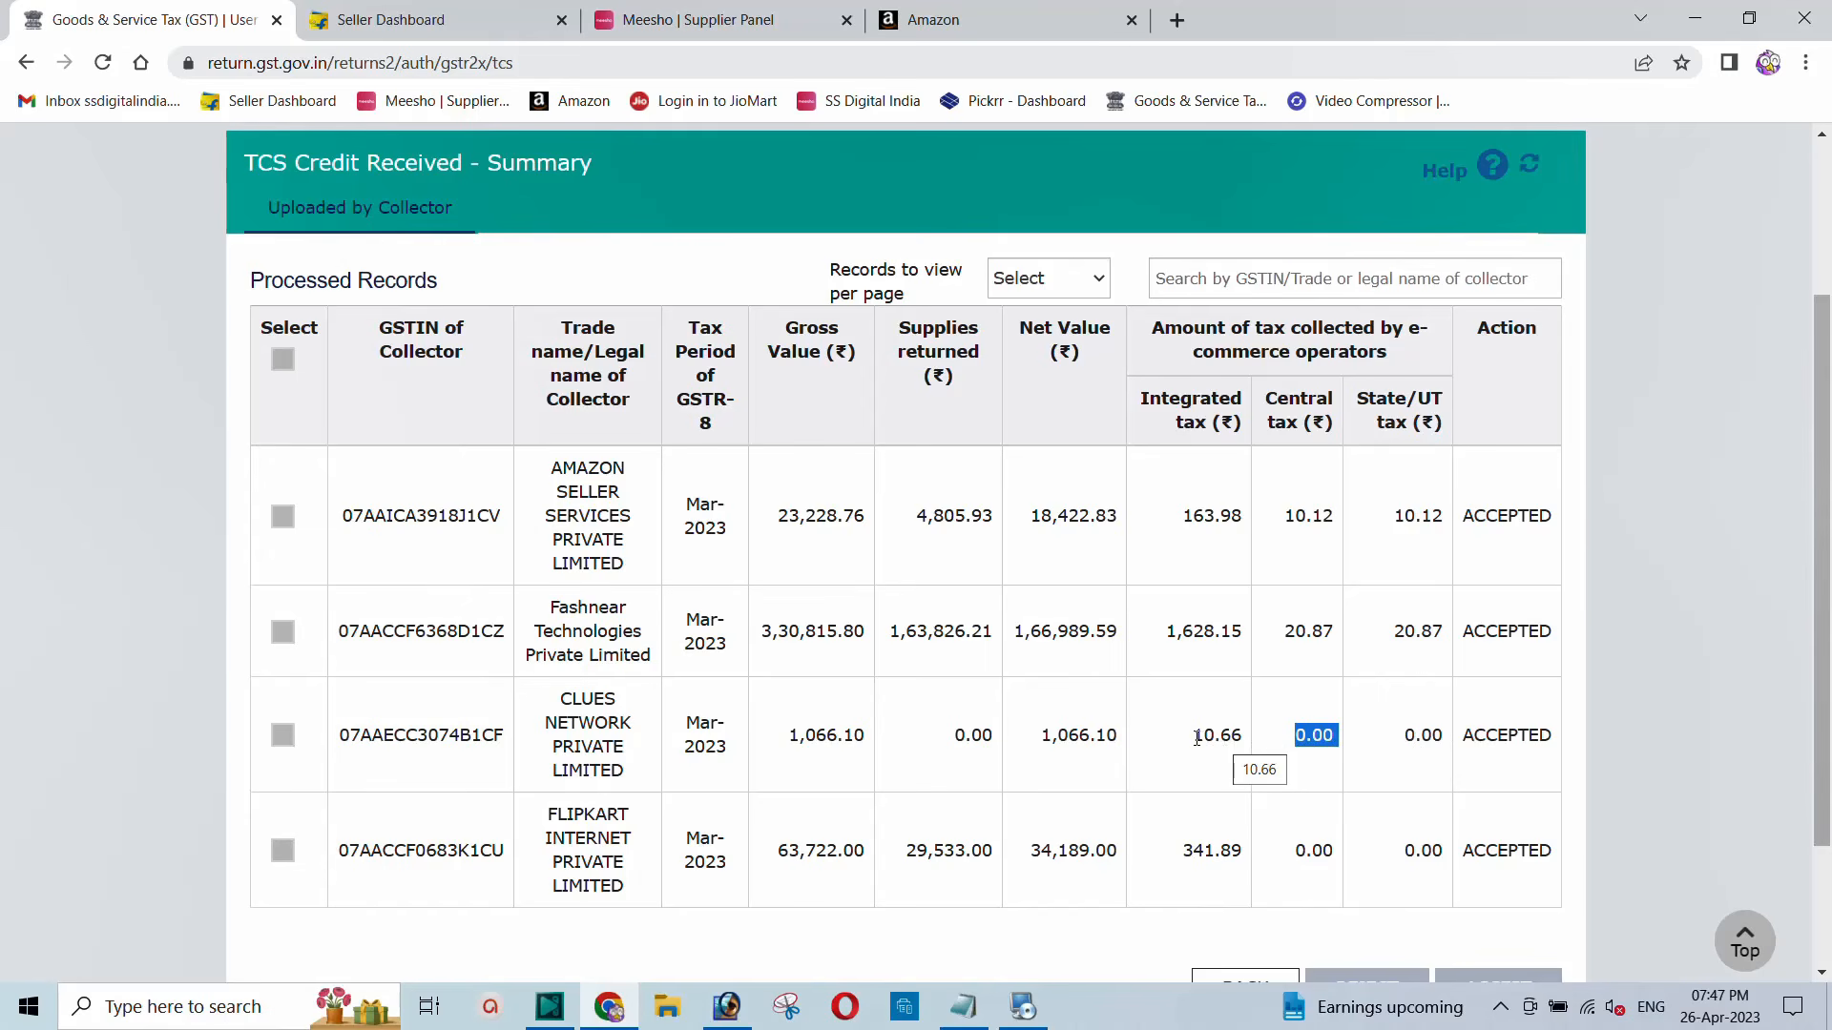
drag(1197, 739, 1250, 747)
scroll(1262, 775, down, 1)
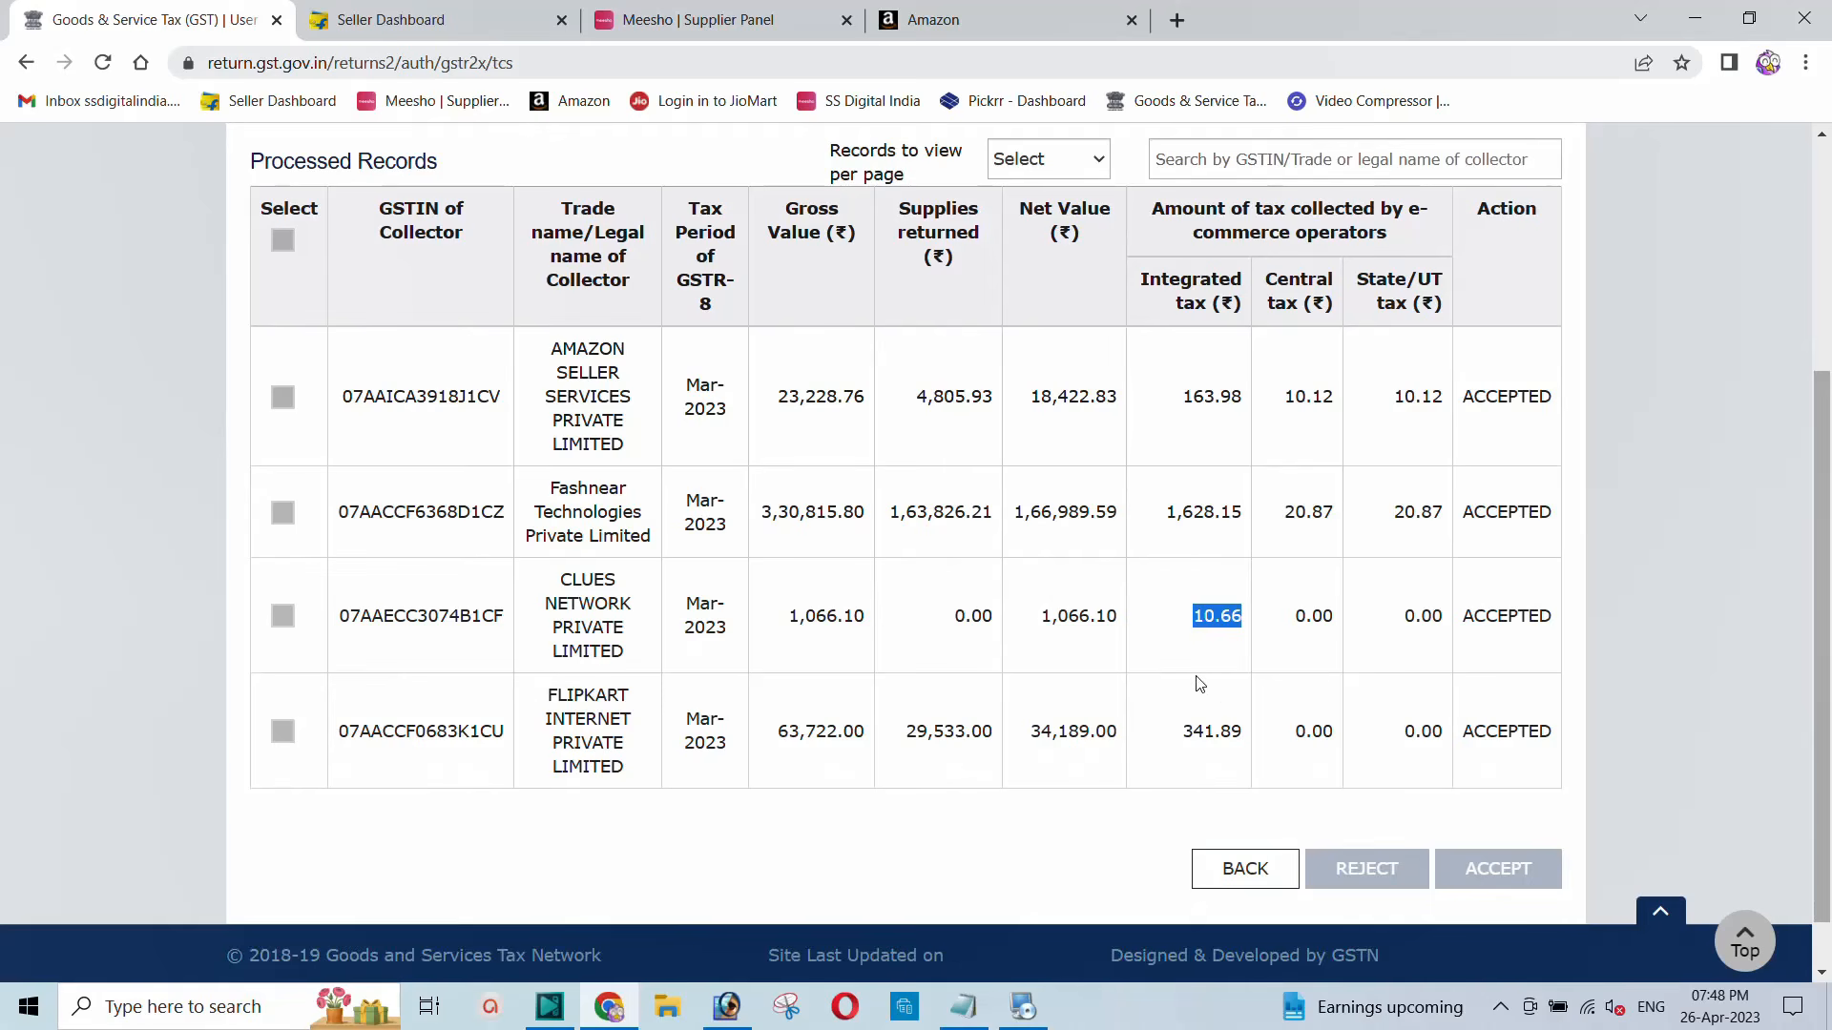
Step: Leave the TCS credit summary and return to the main dashboard
click(1240, 876)
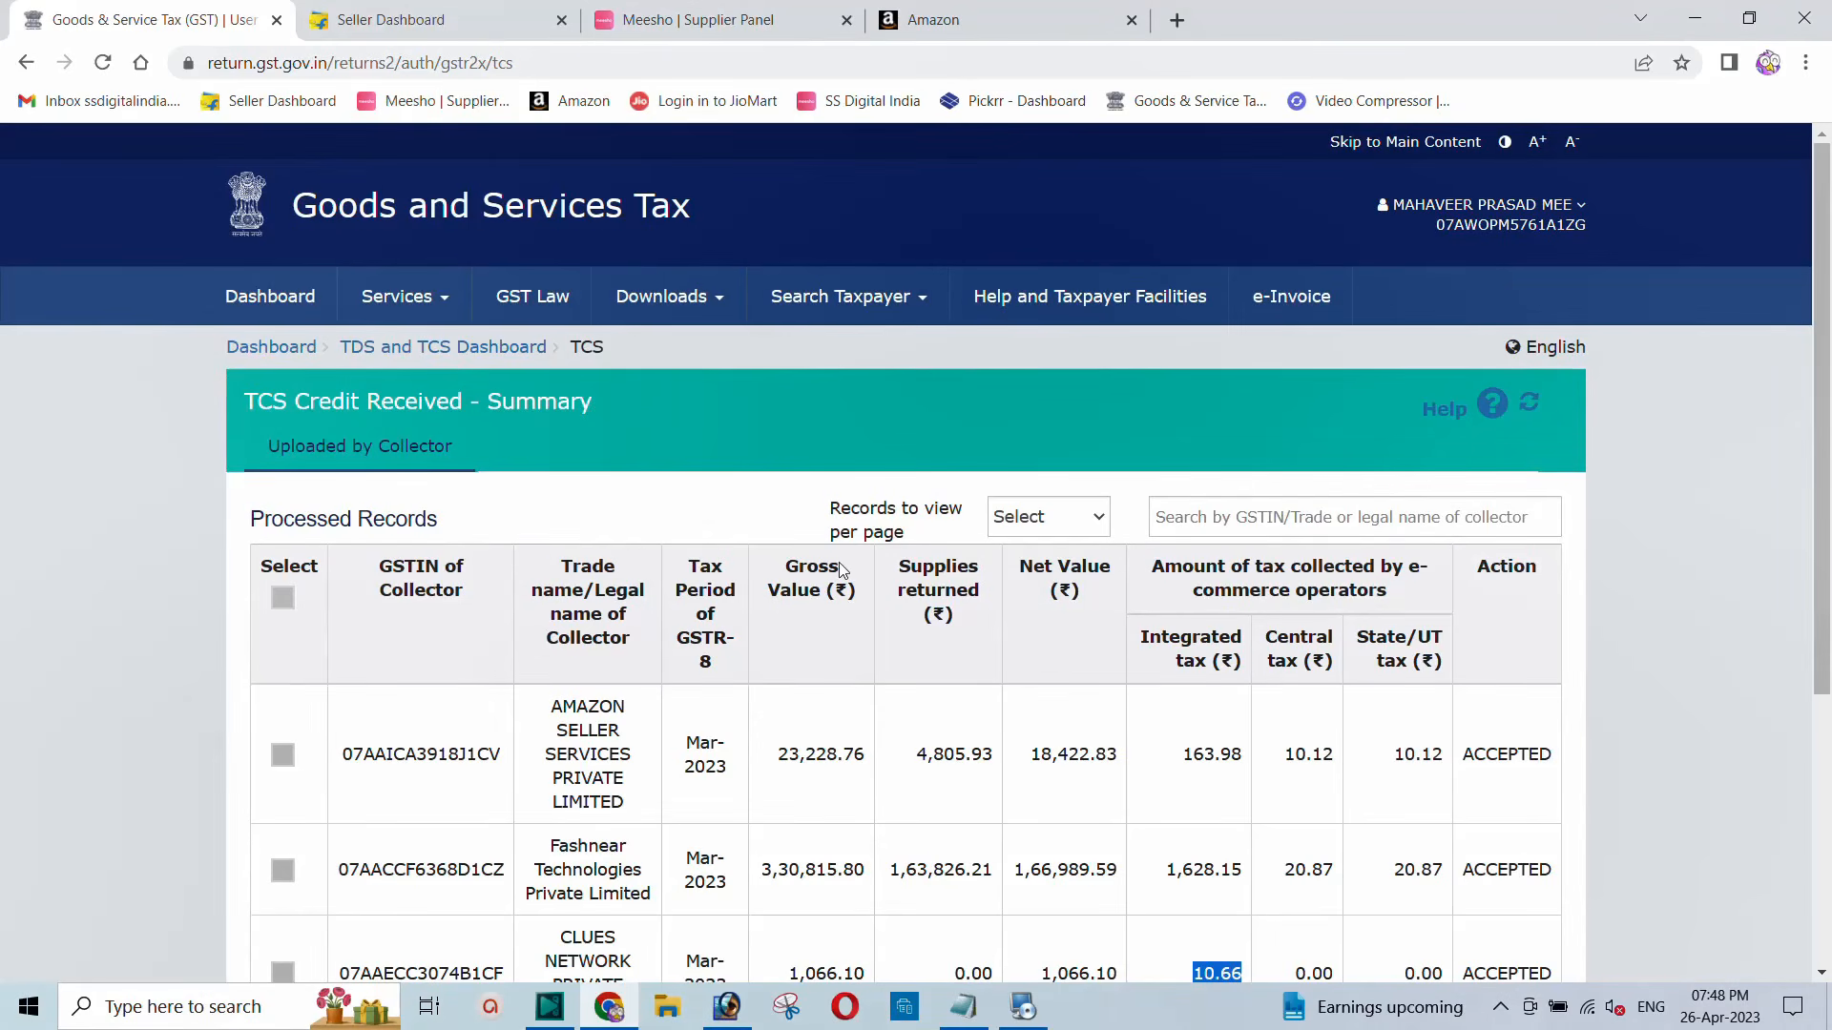
scroll(1353, 735, down, 1)
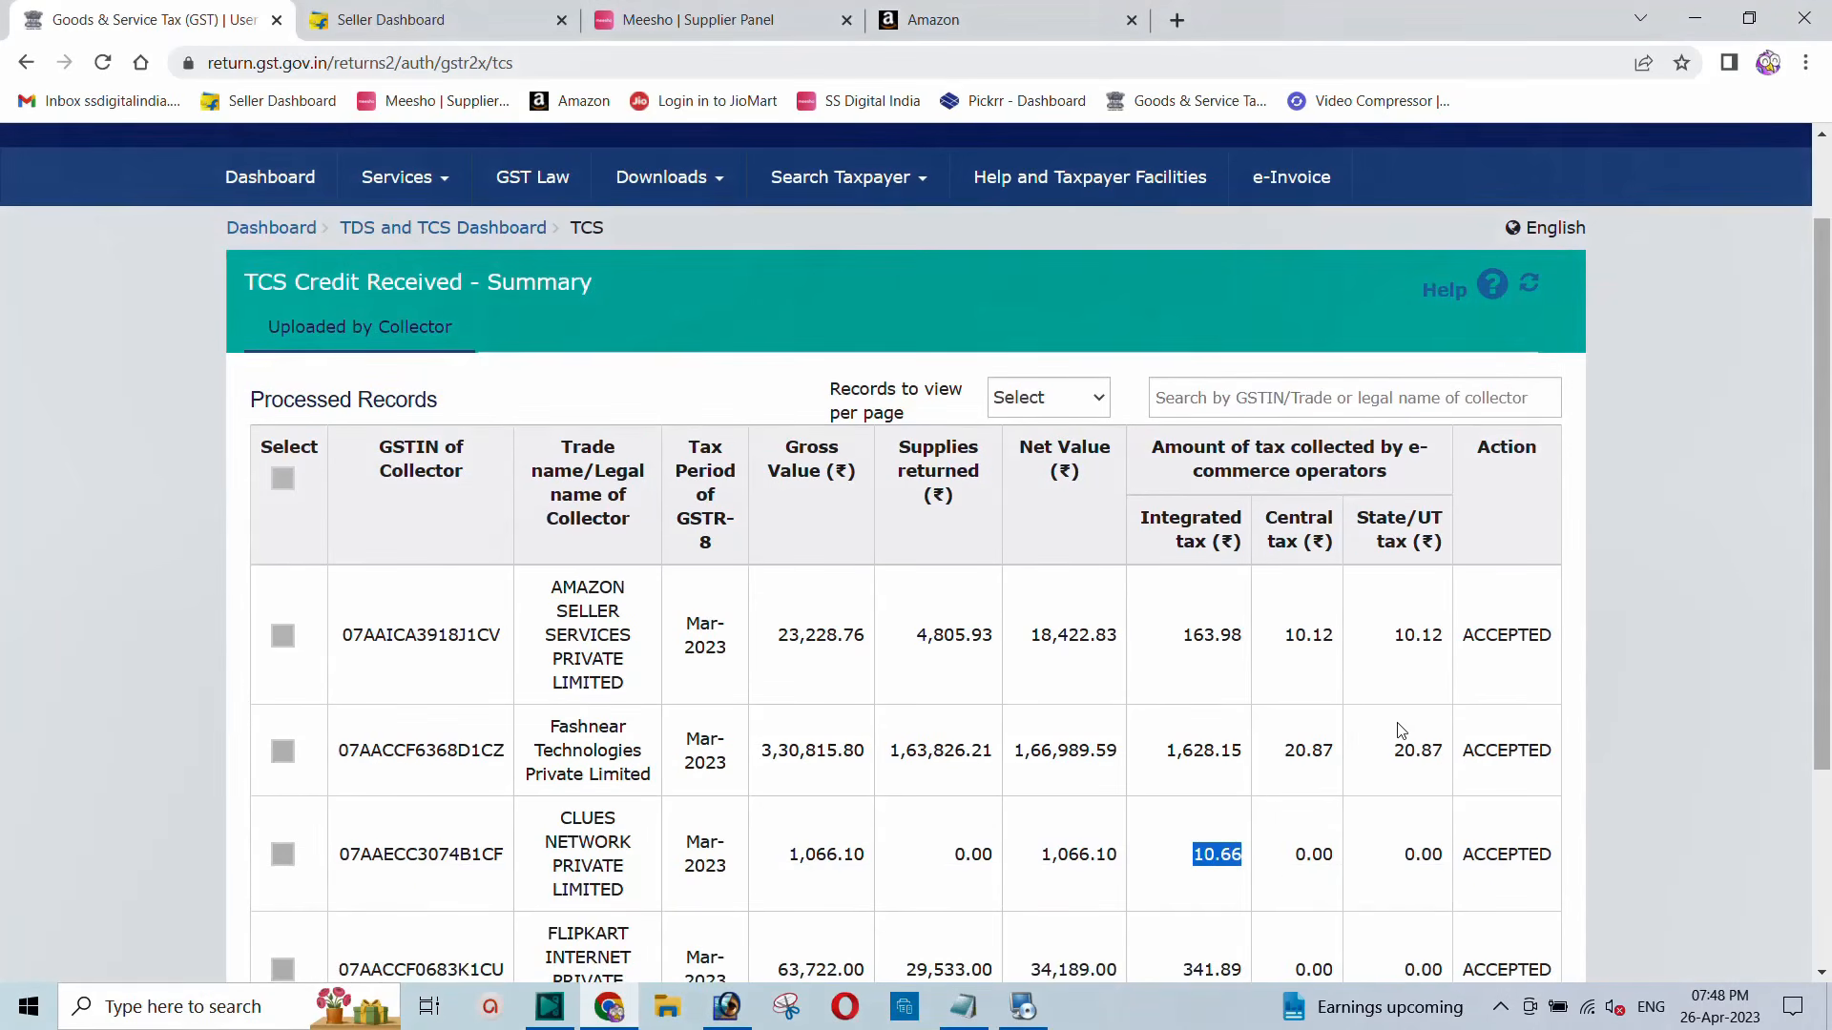
scroll(978, 615, up, 1)
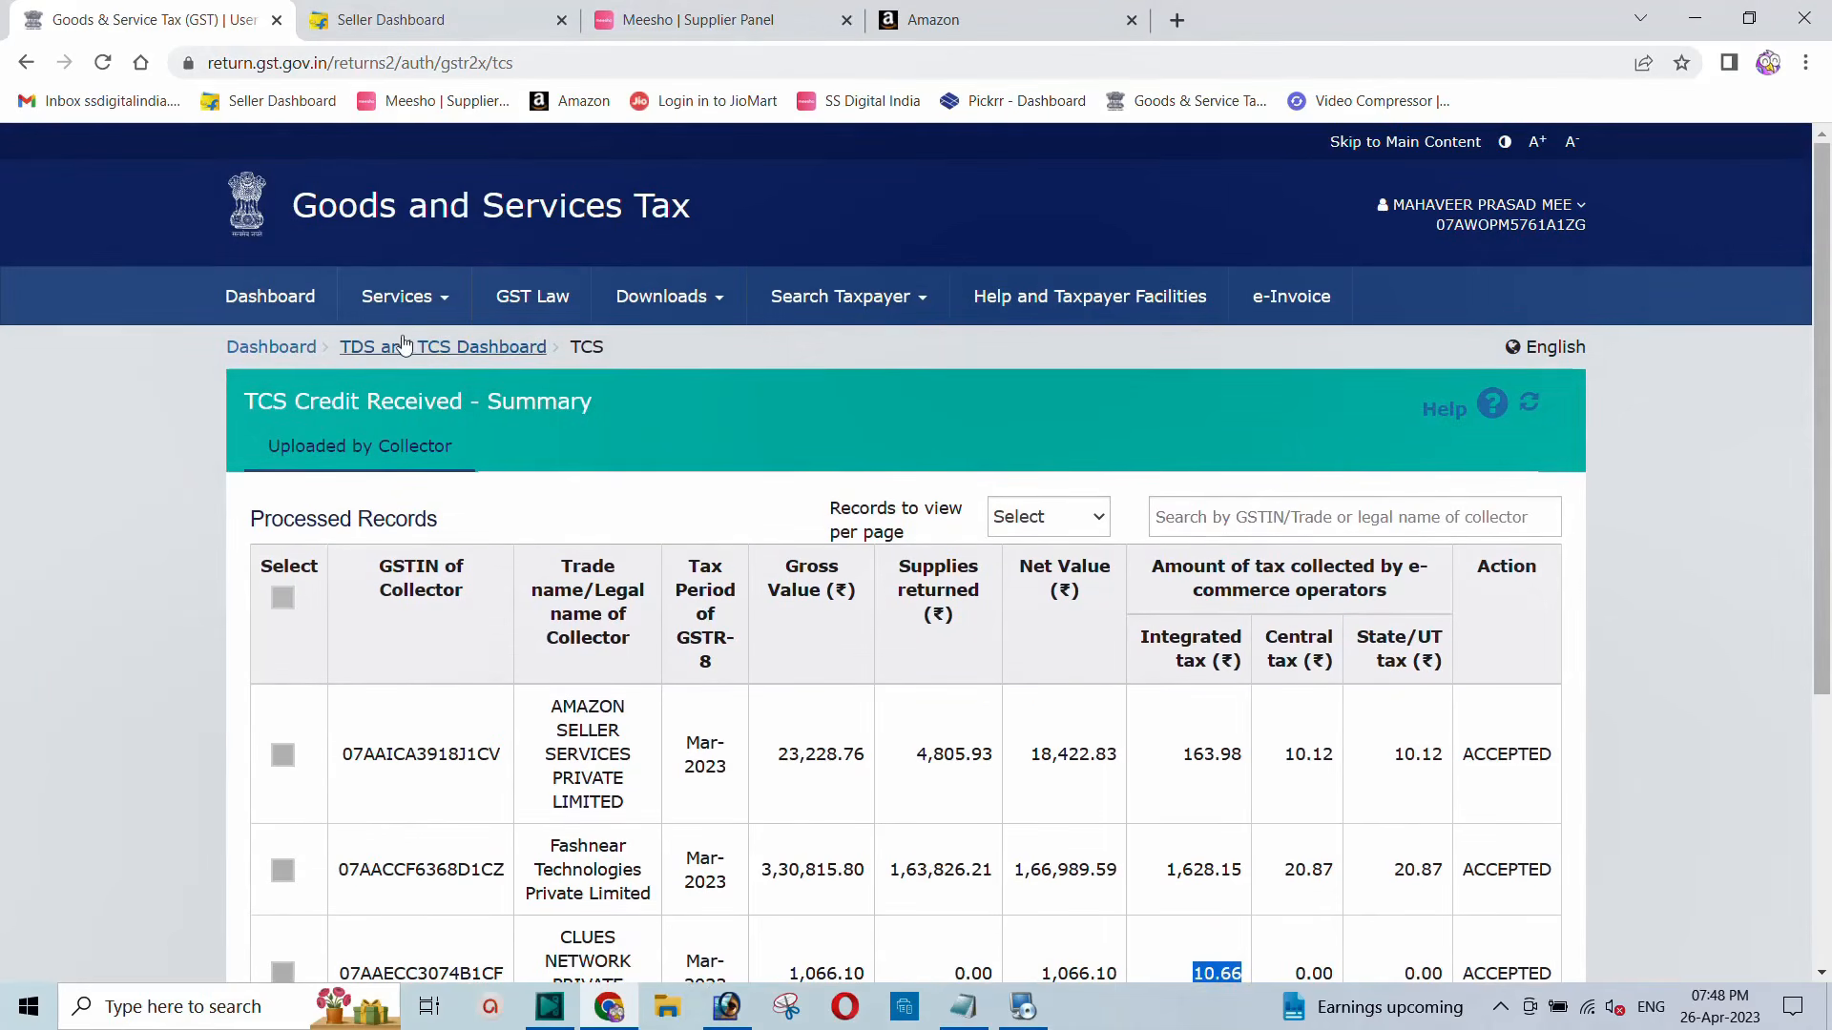
click(272, 349)
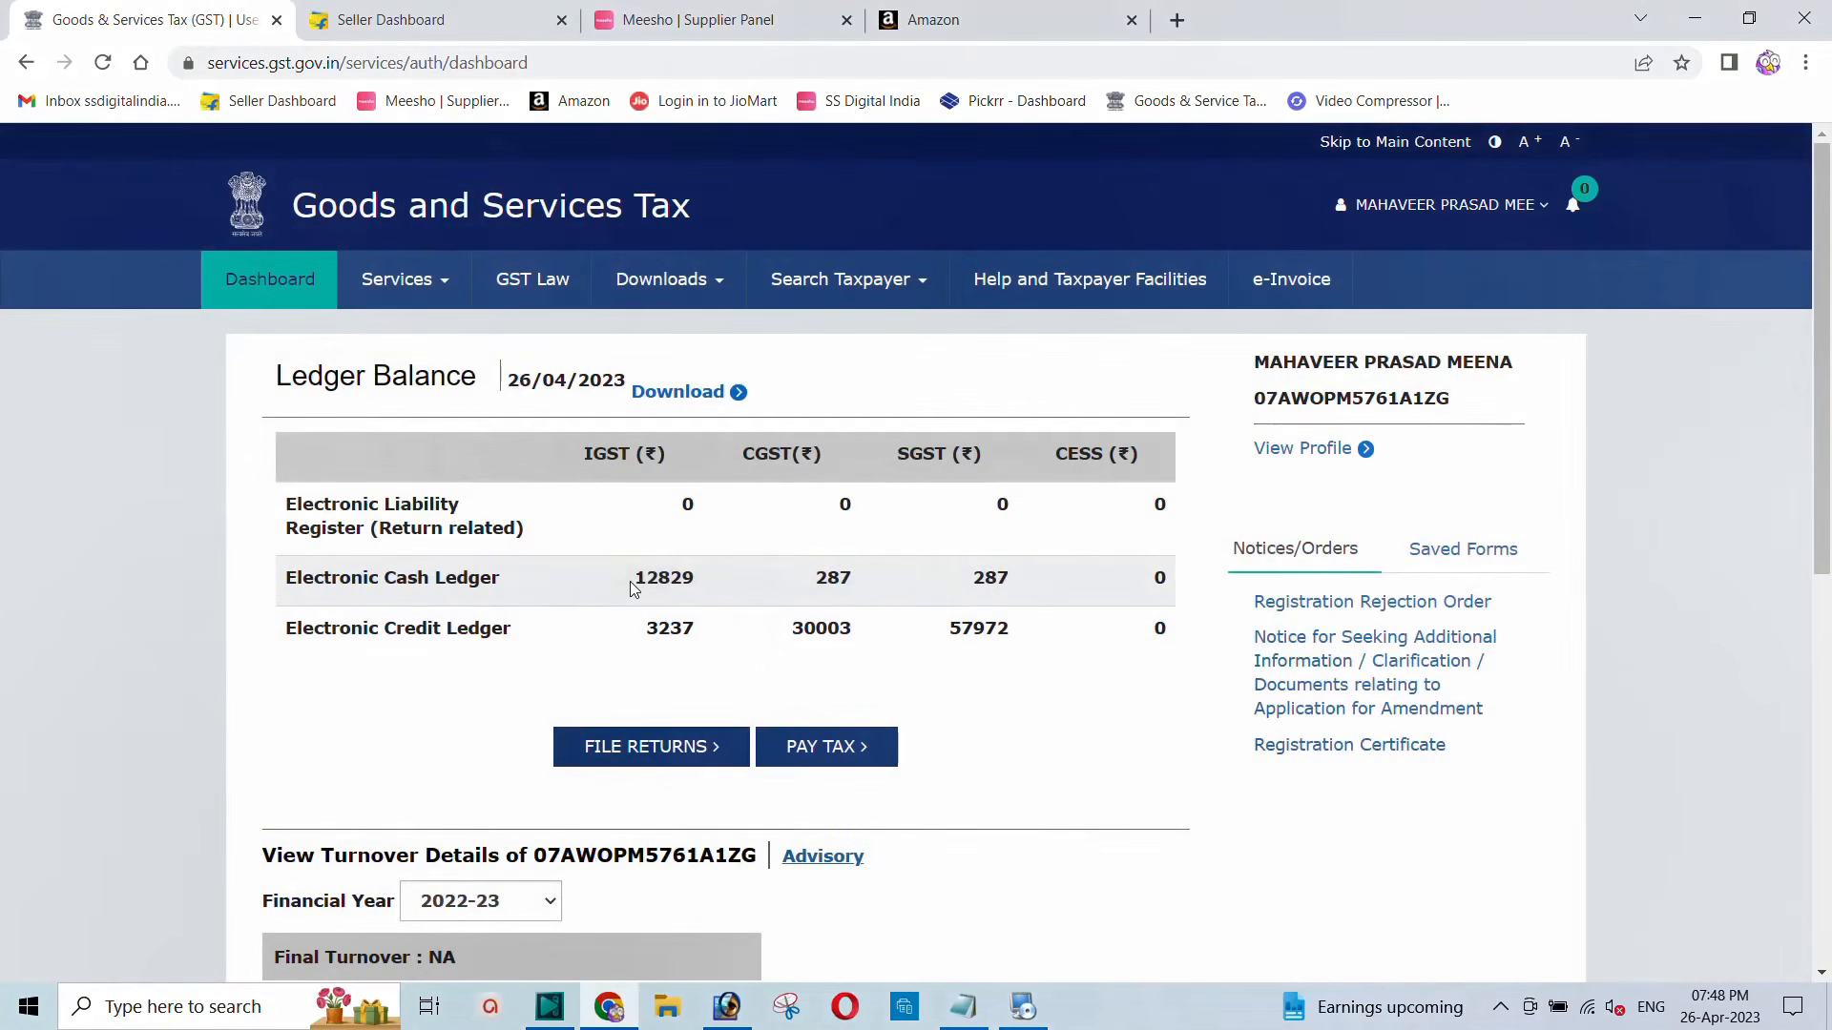
Step: Note the dashboard cash ledger balances and bring up the Services > Refunds submenu
drag(630, 581, 1029, 592)
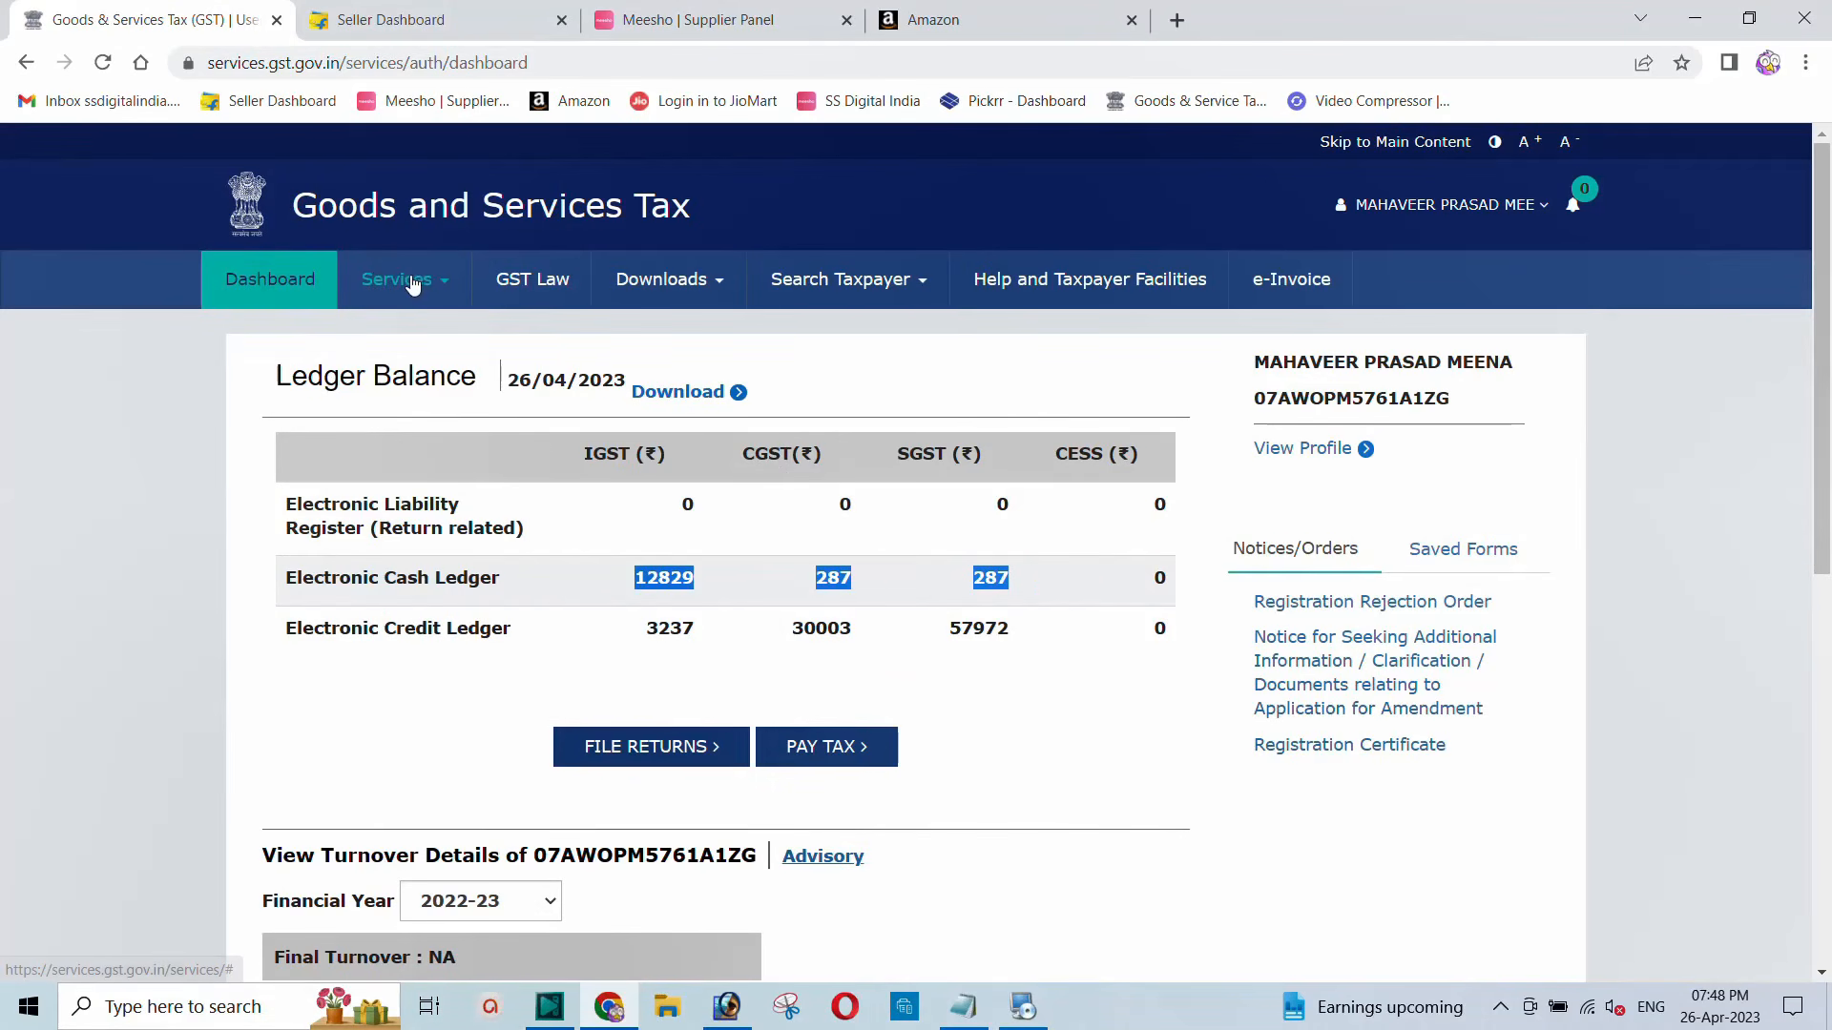
mouse_move(412, 283)
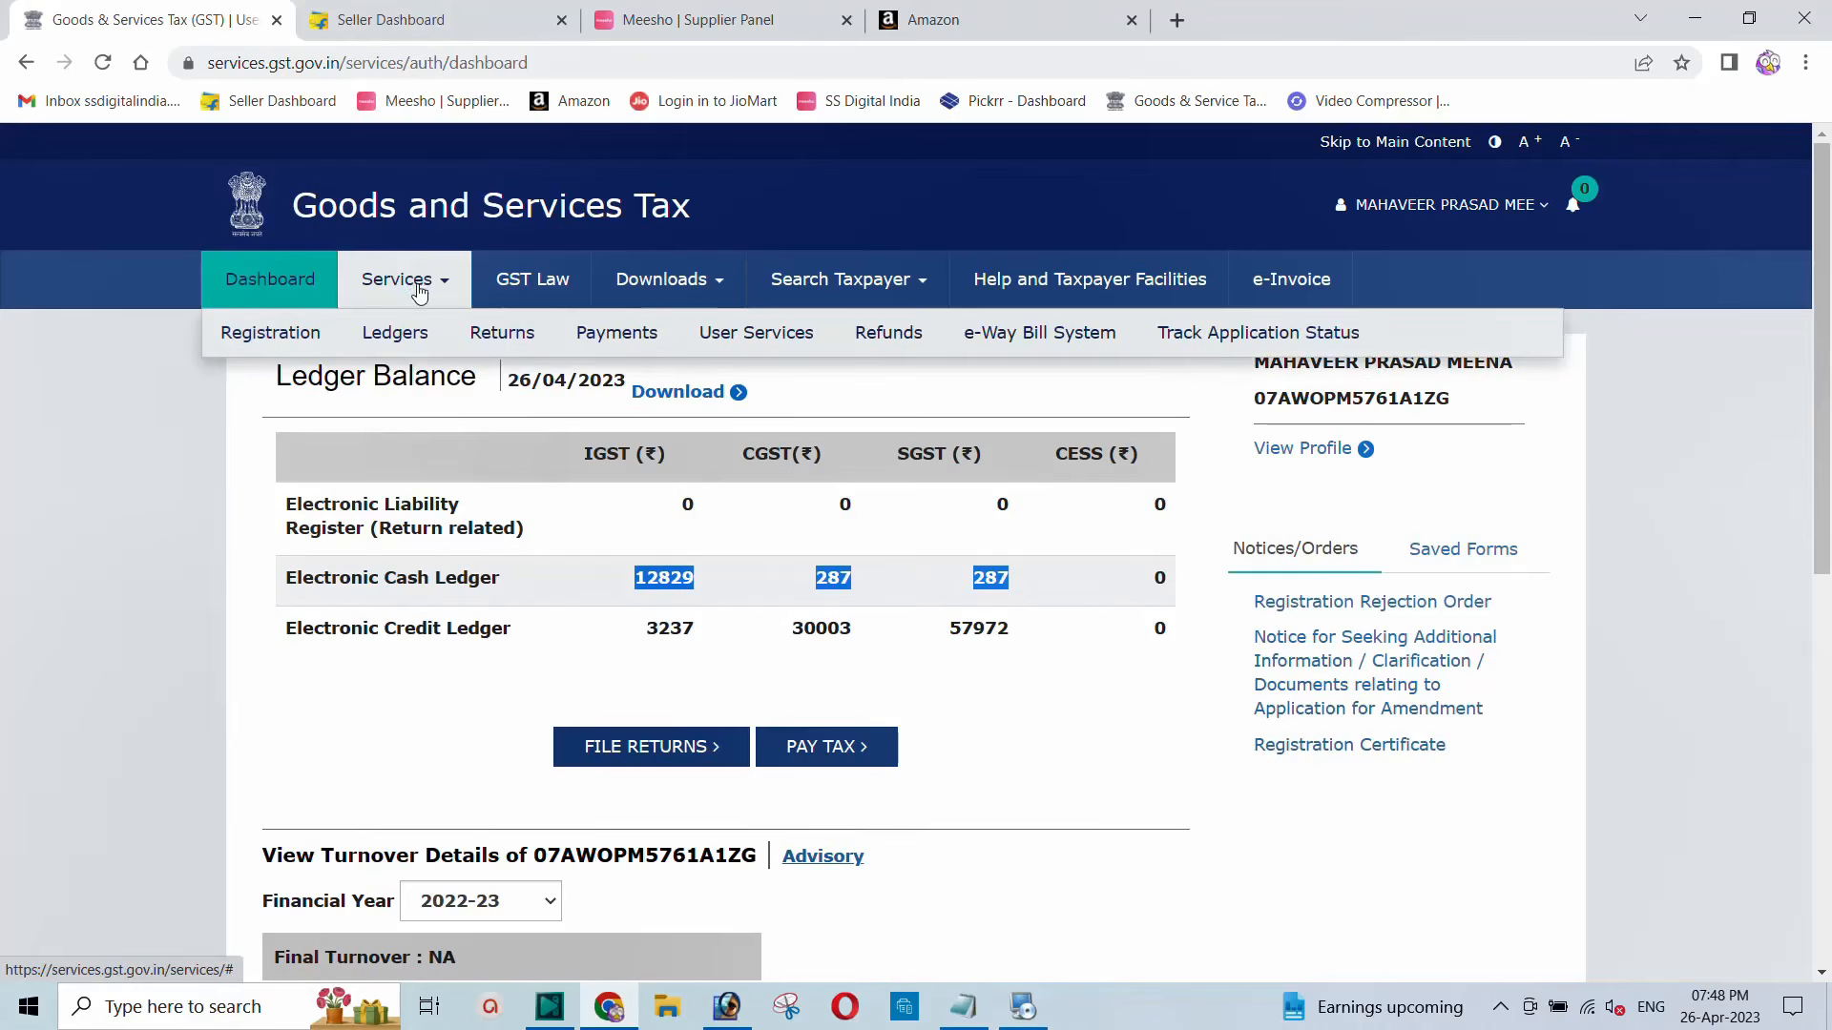
mouse_move(898, 349)
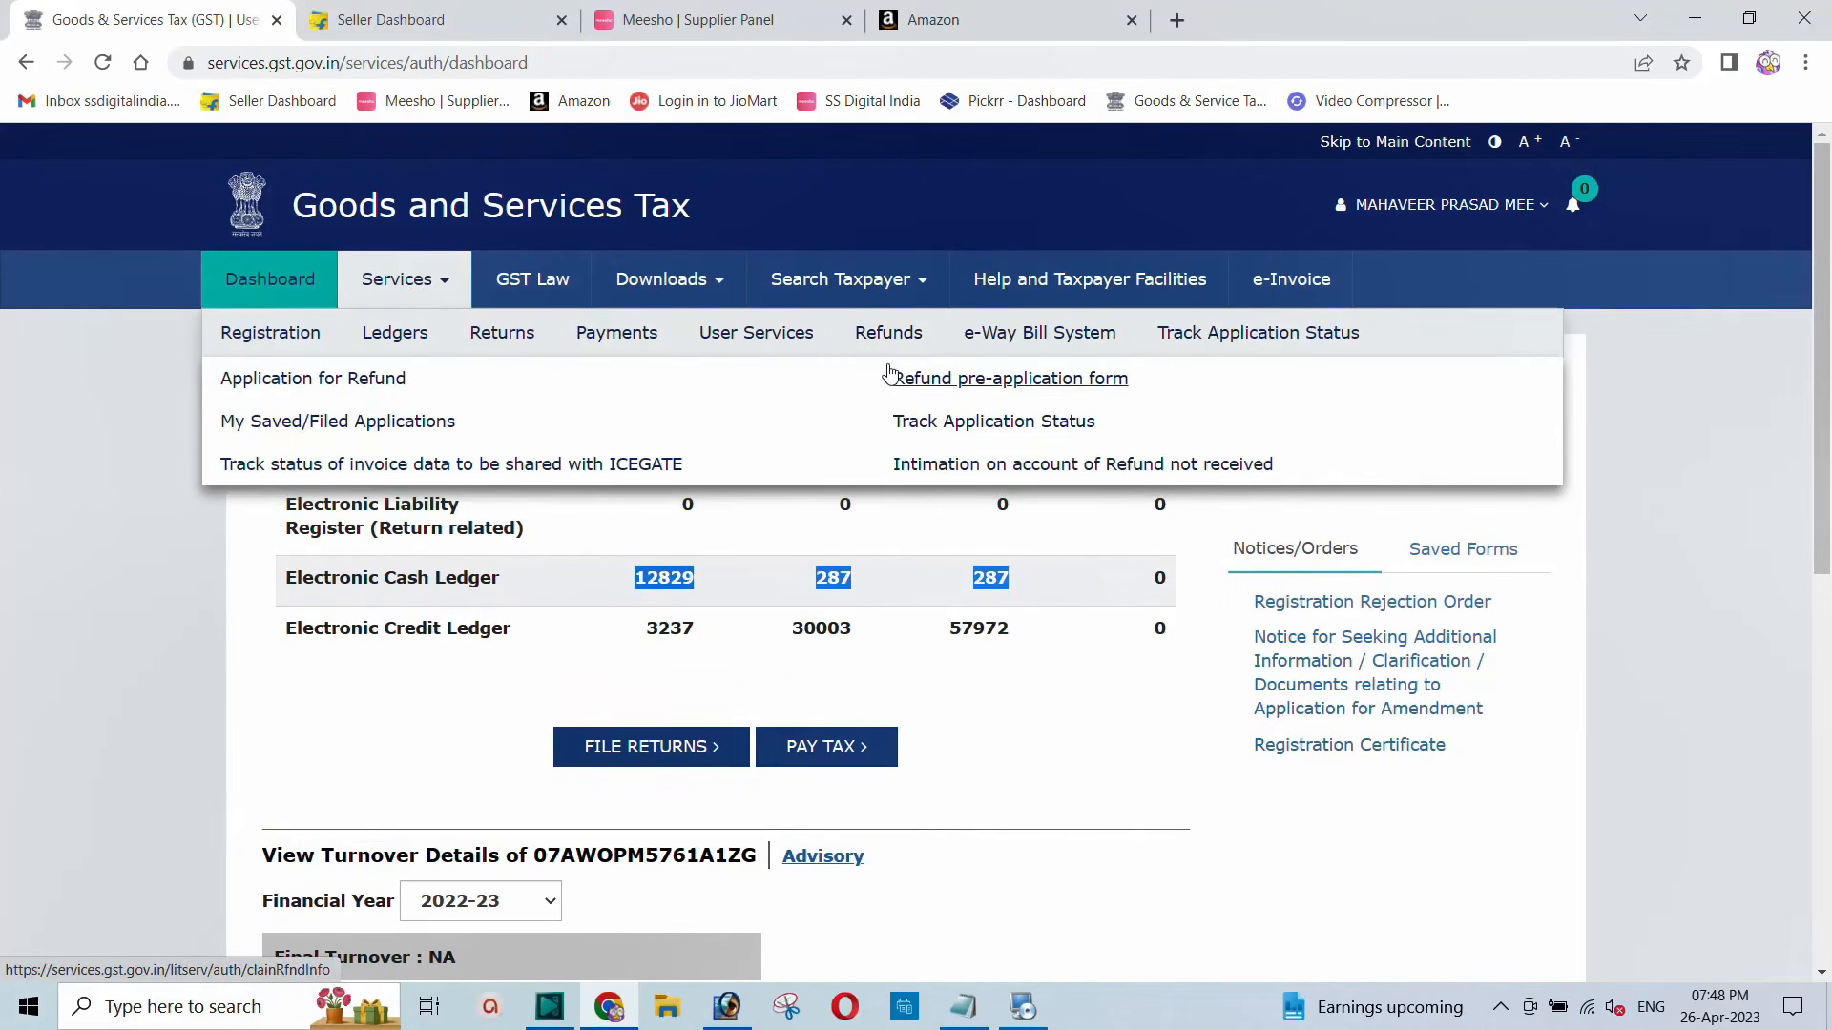
Step: Open Application for Refund, pick Refund of Excess Balance in Electronic Cash Ledger, and create the application
click(362, 386)
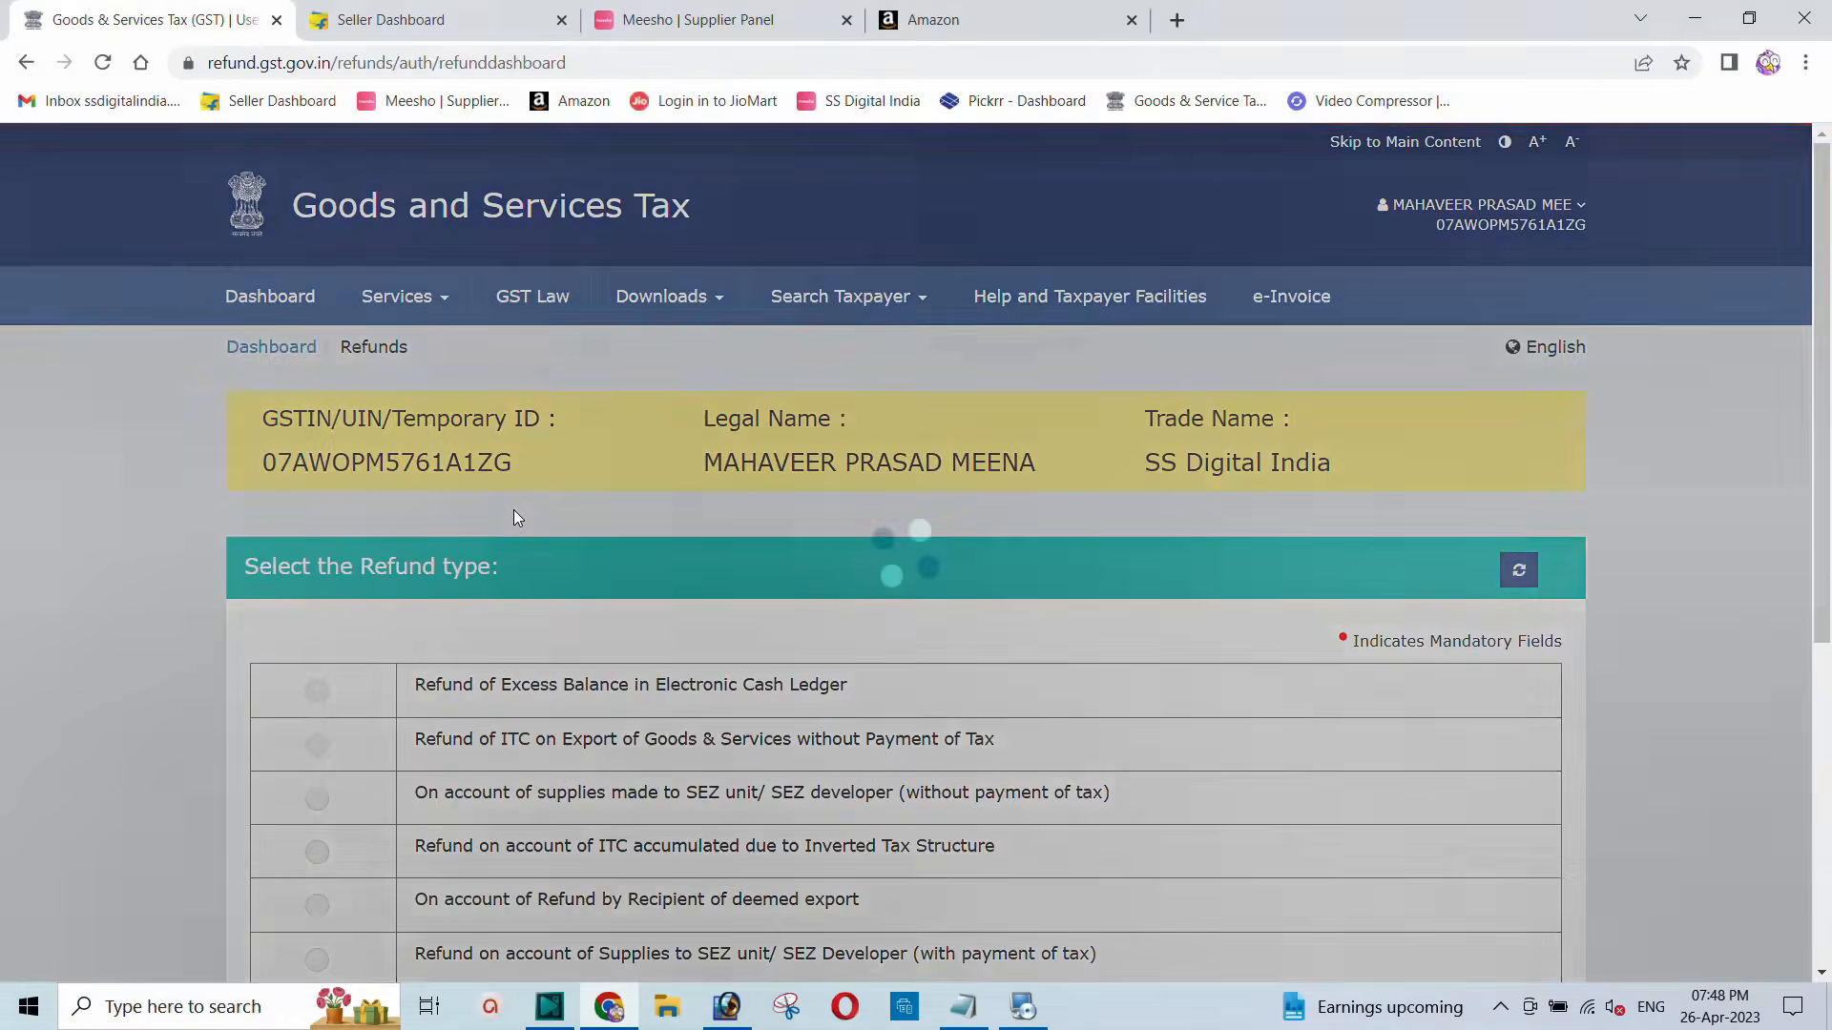
scroll(509, 512, down, 1)
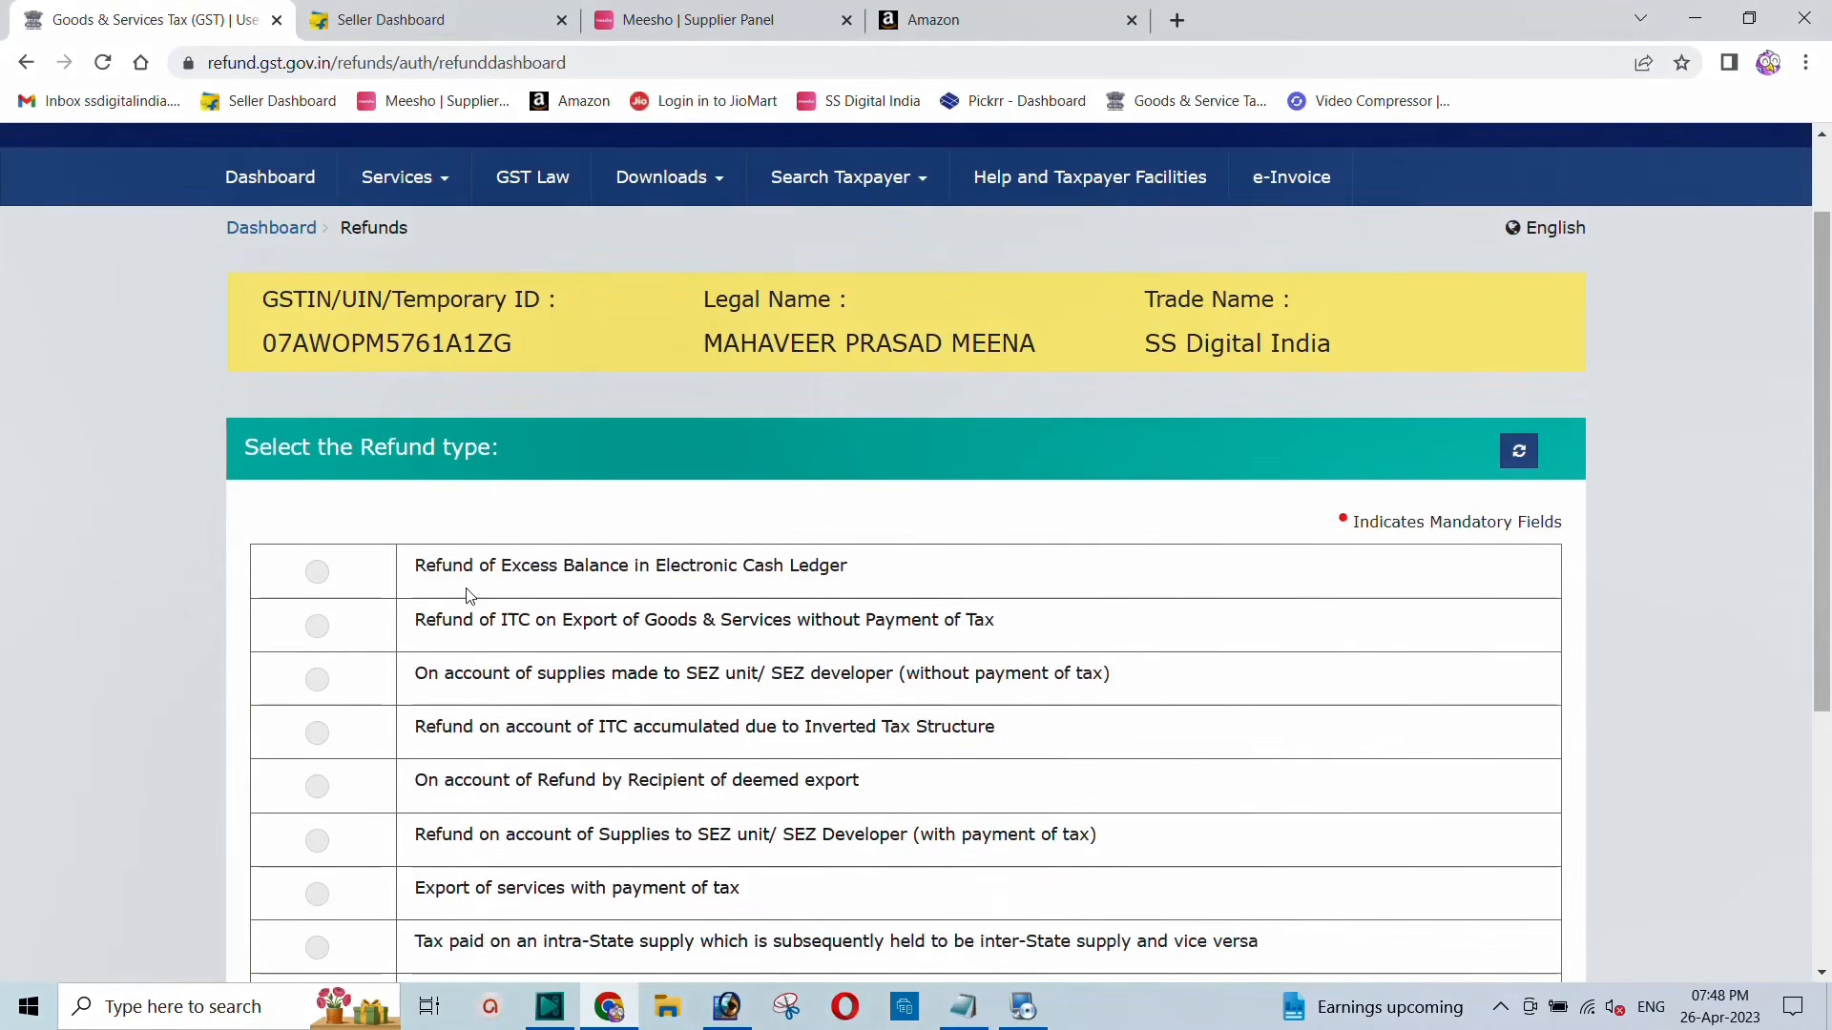
drag(416, 571, 863, 584)
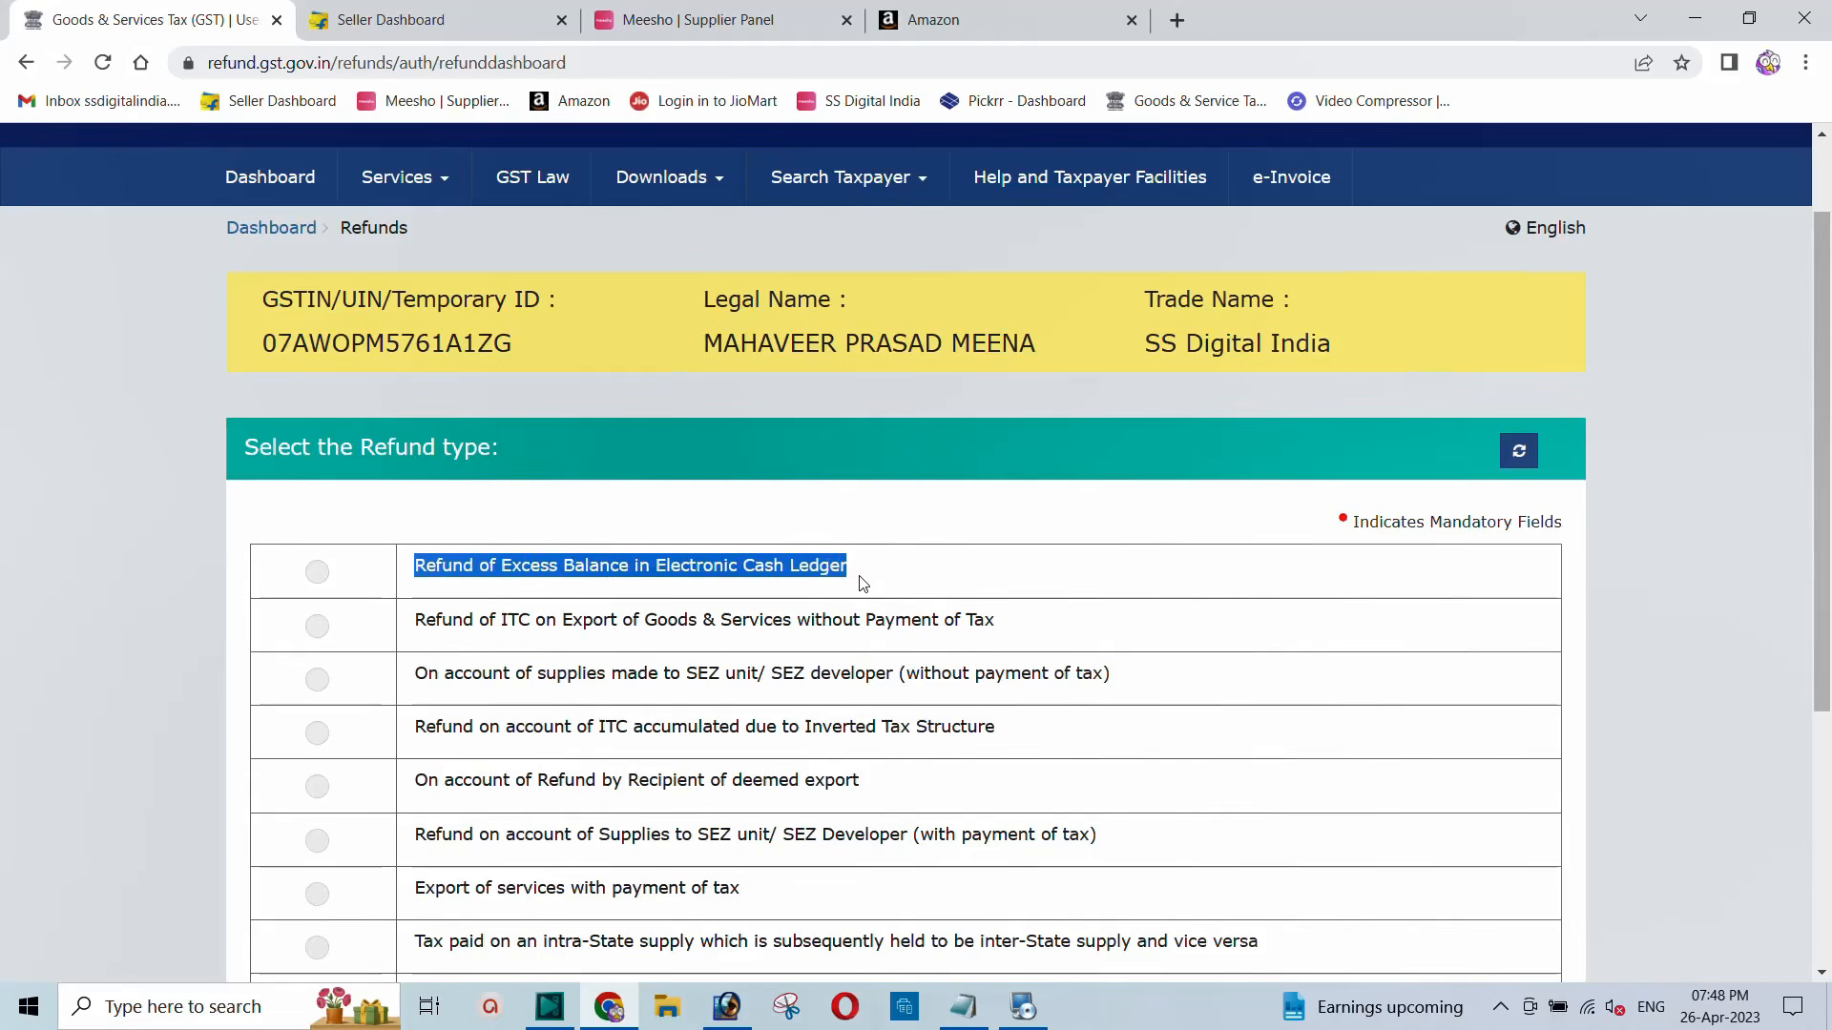
click(316, 572)
click(764, 561)
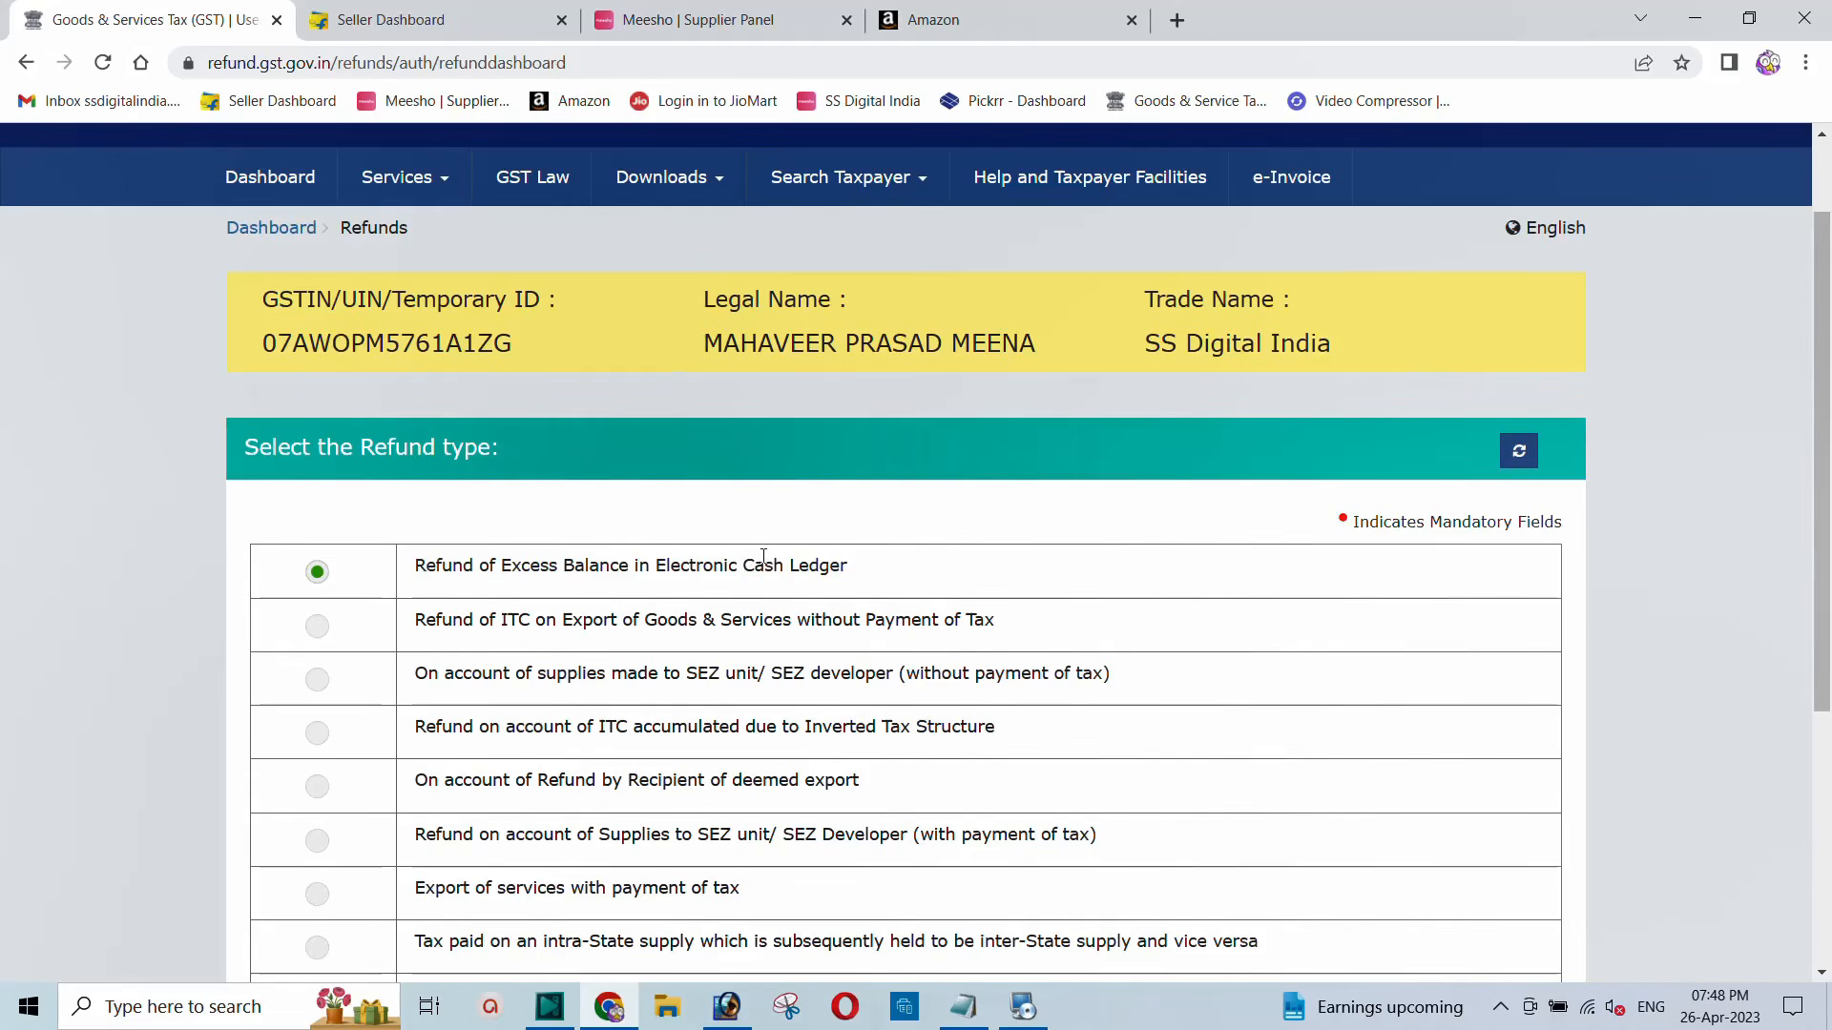
scroll(730, 487, down, 5)
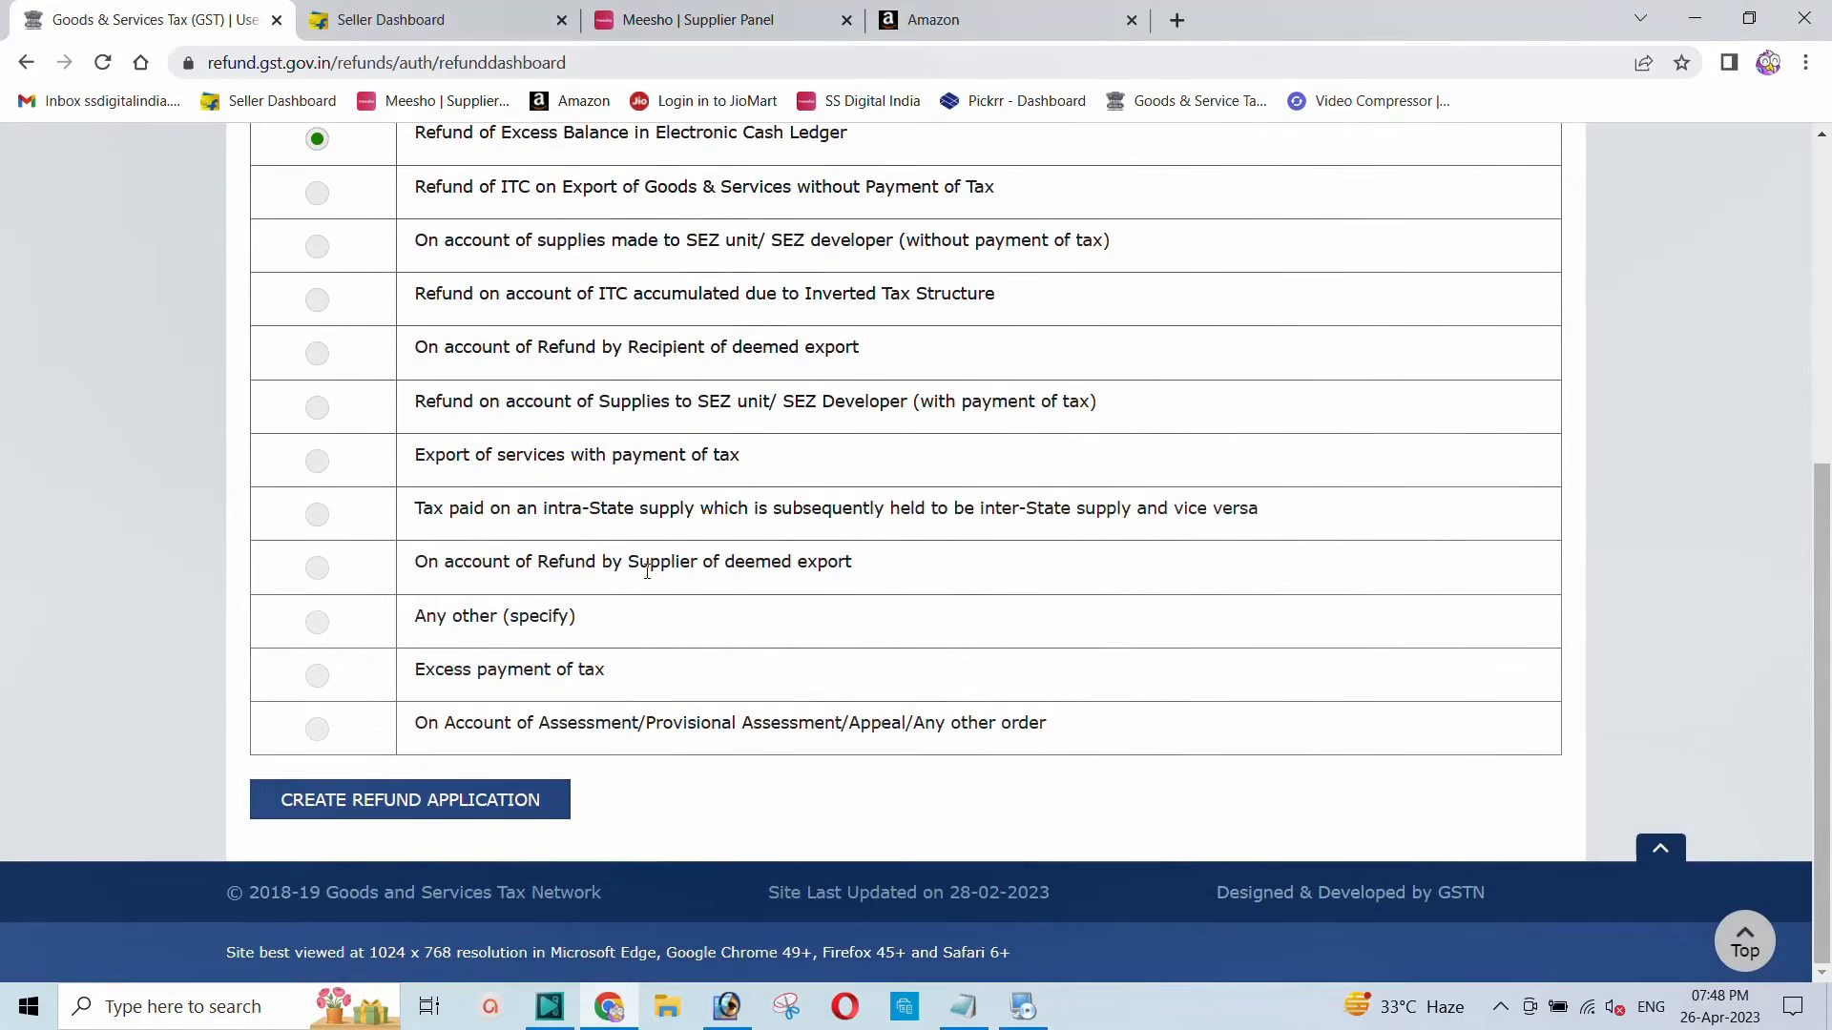
click(412, 807)
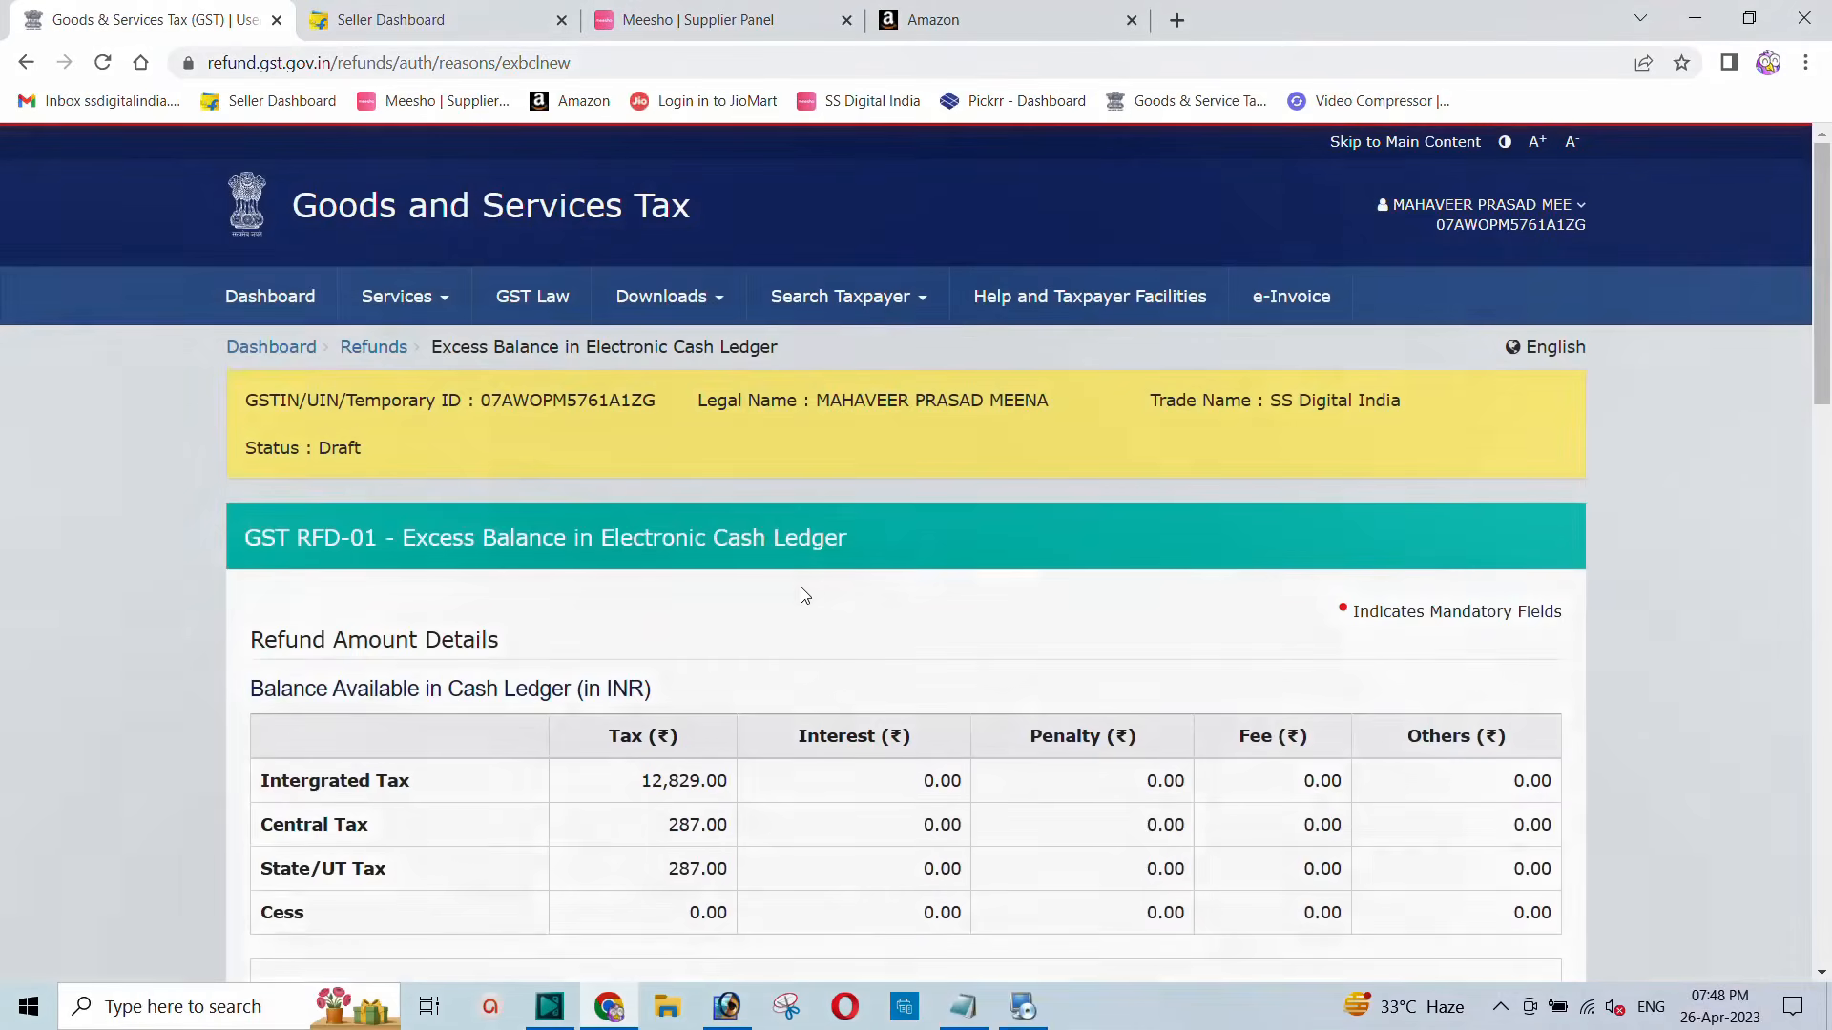
Step: Review the draft's cash ledger balances: 12,829.00 Integrated Tax and 287.00 each Central and State Tax
scroll(675, 570, down, 1)
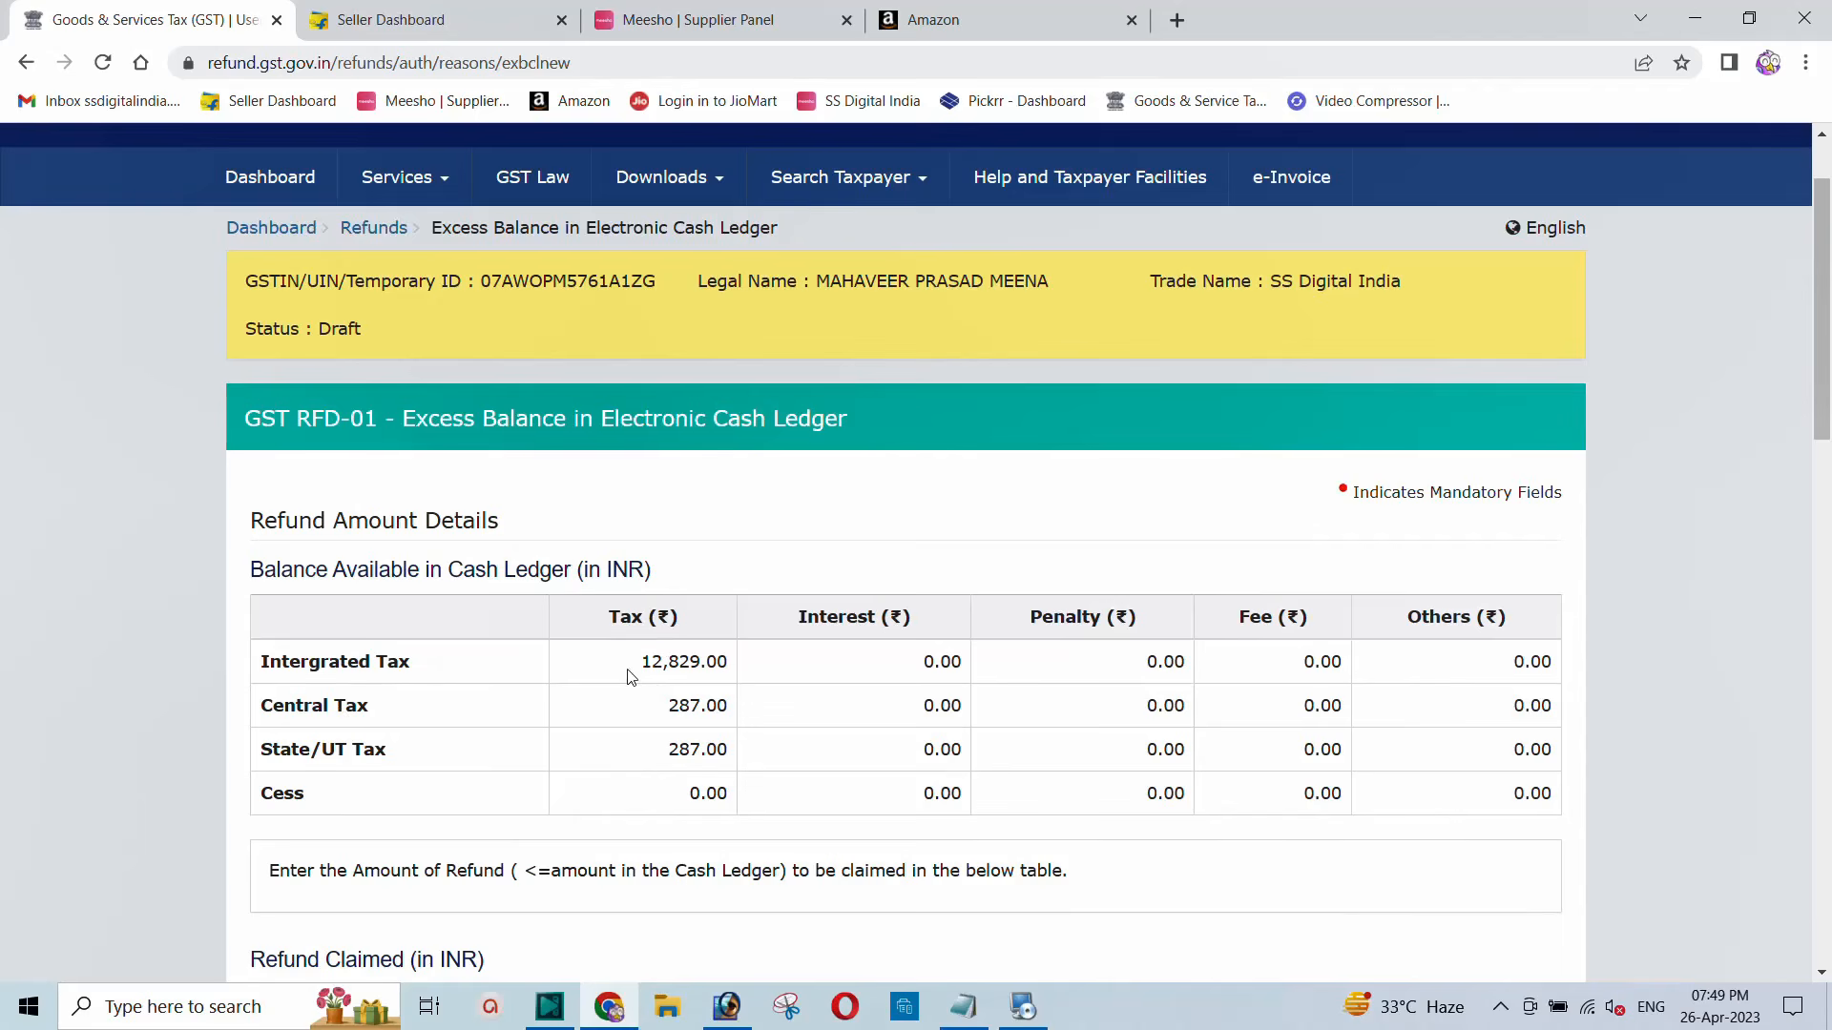
drag(633, 675, 742, 673)
click(669, 665)
drag(644, 670, 727, 706)
click(715, 750)
double_click(716, 749)
scroll(716, 582, down, 3)
scroll(714, 584, down, 5)
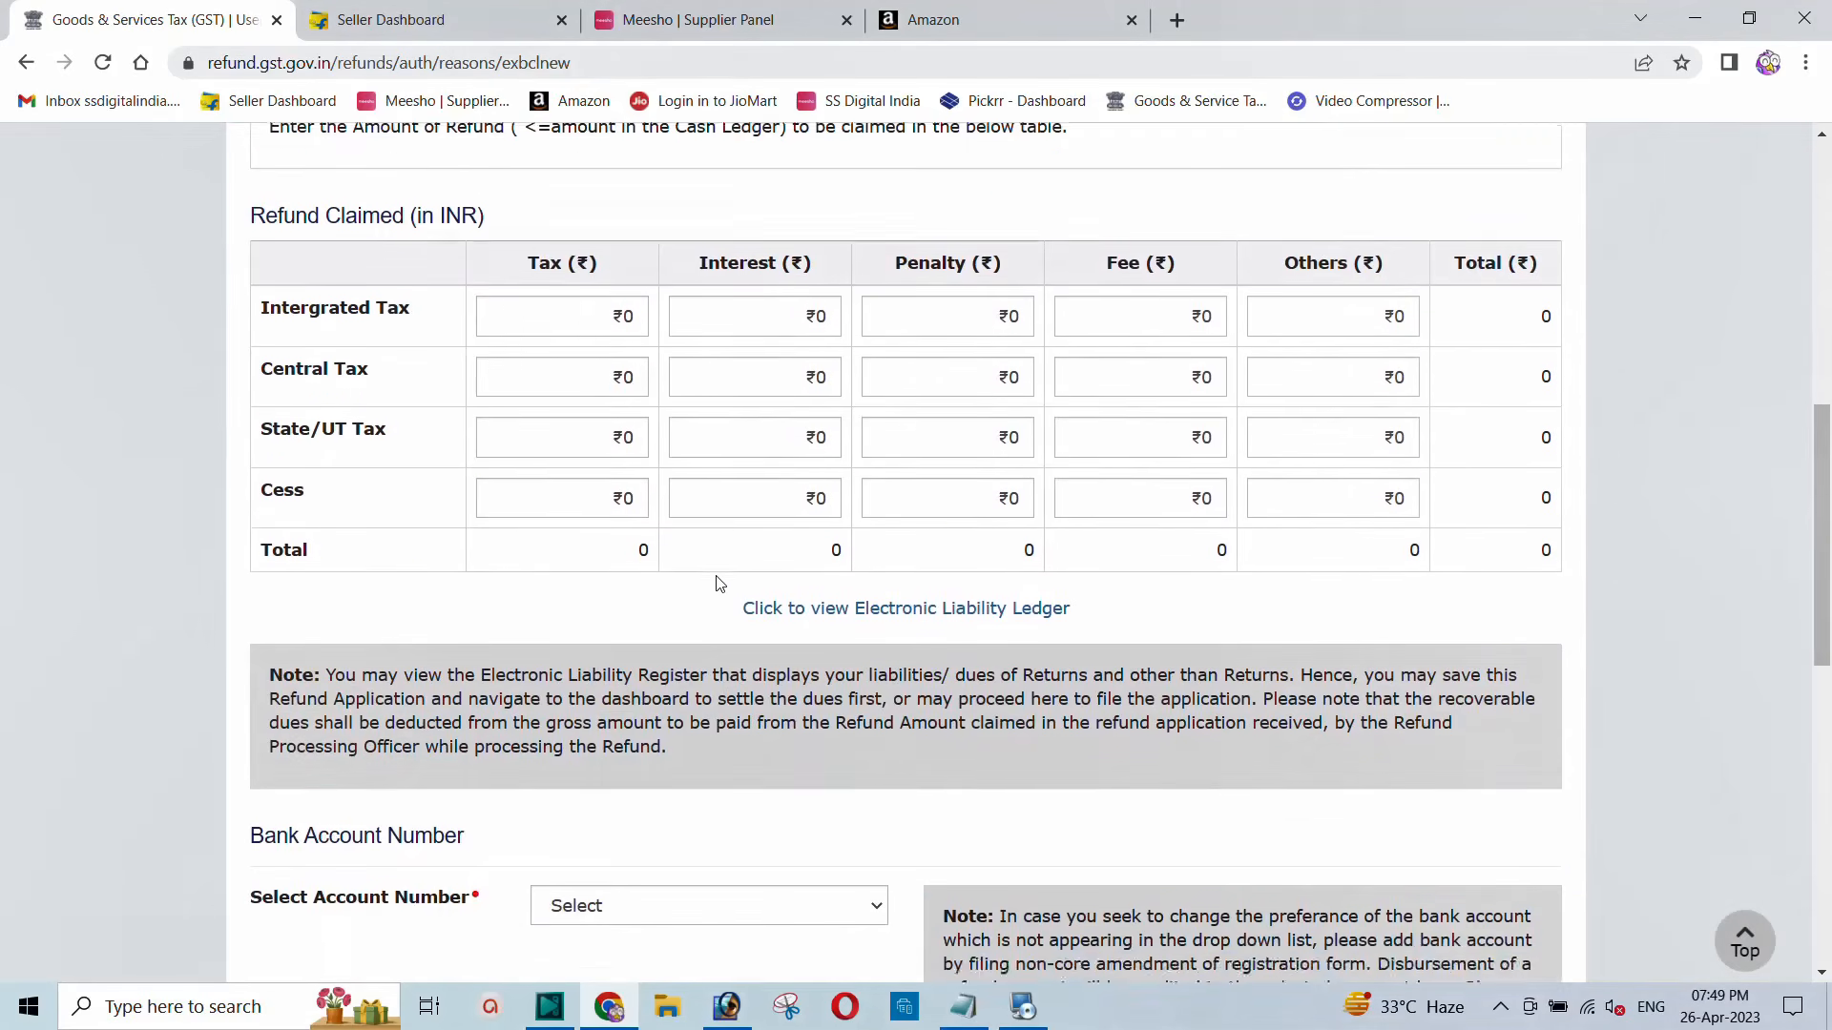
scroll(666, 549, up, 4)
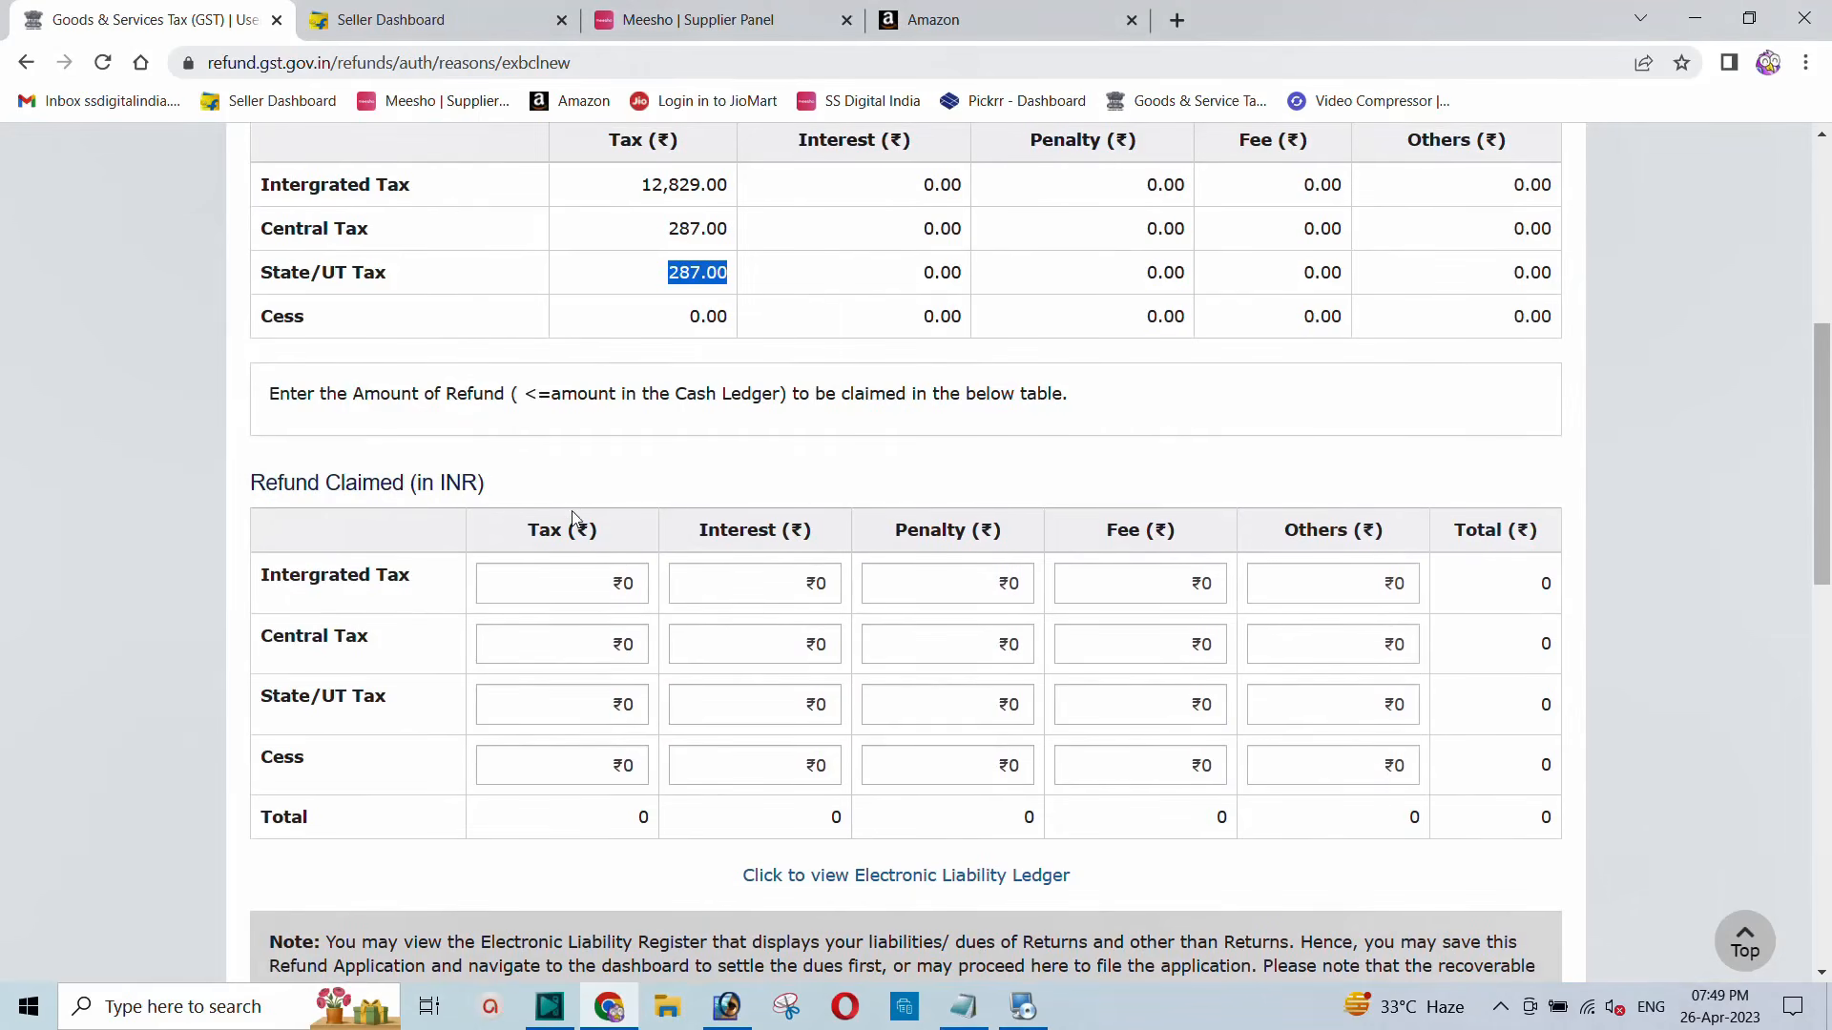
scroll(577, 515, up, 2)
drag(643, 430, 769, 439)
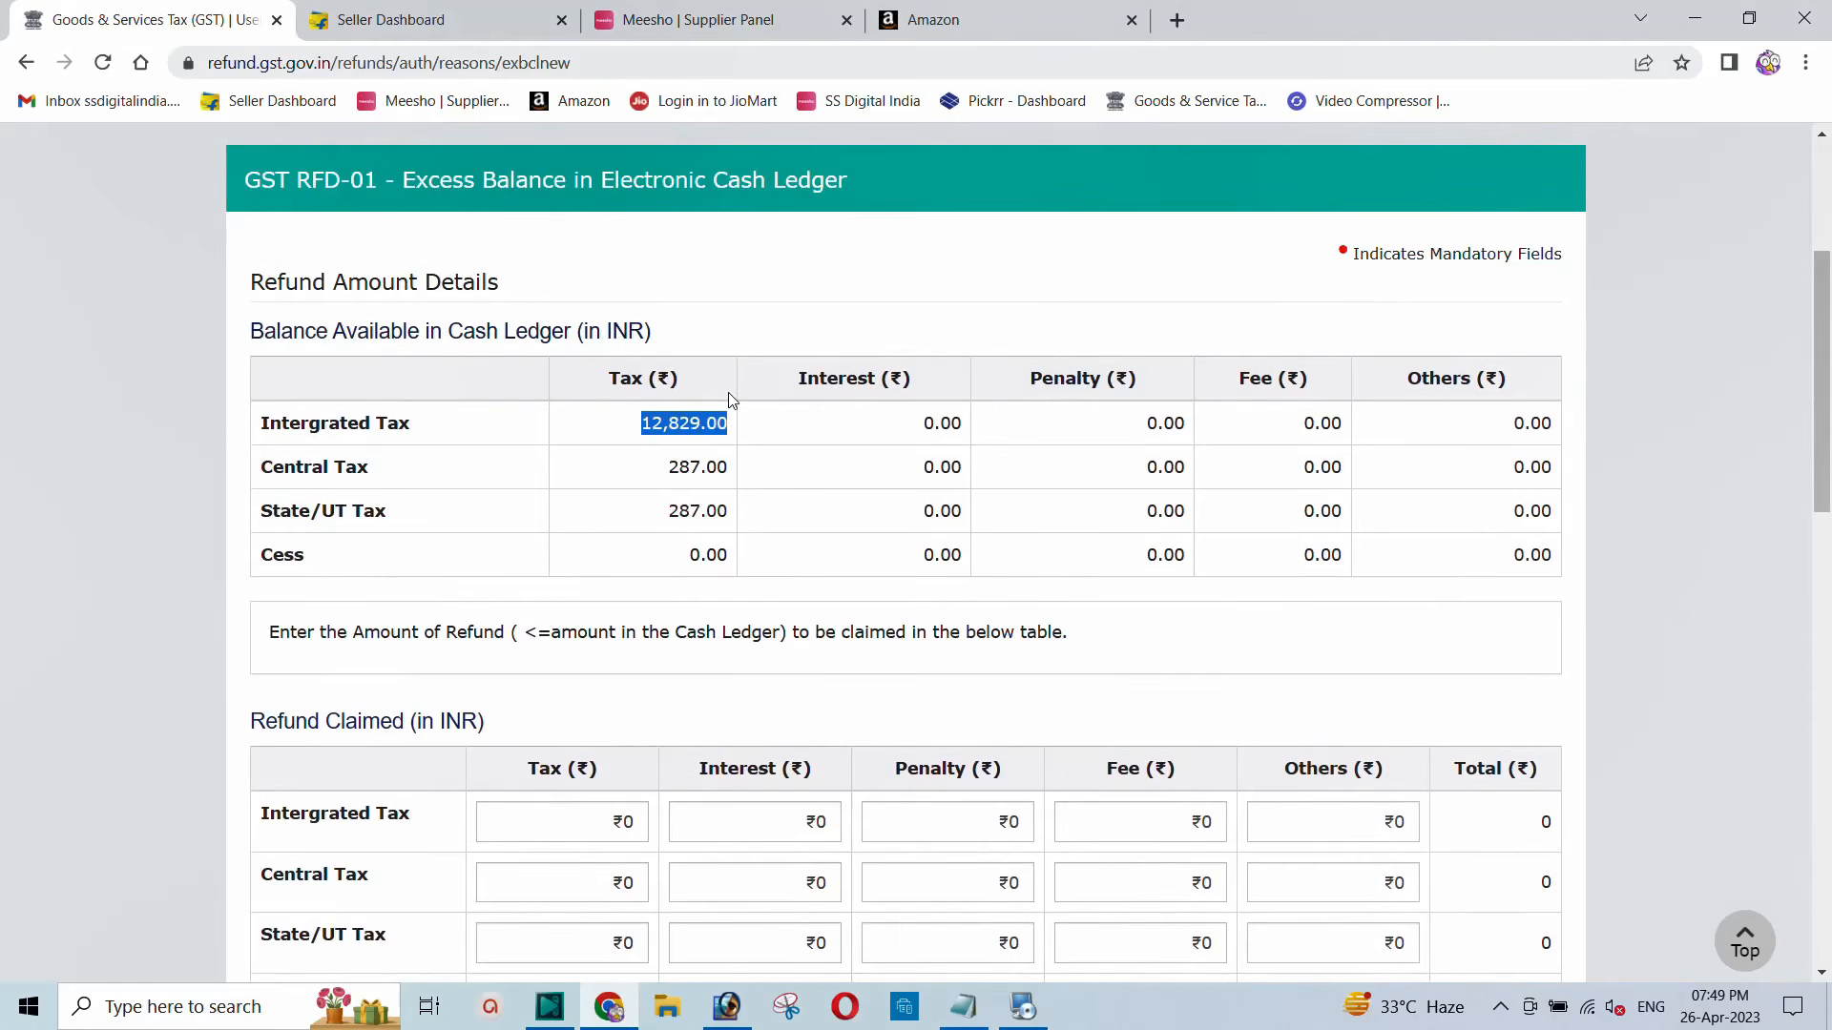
scroll(729, 393, down, 1)
Step: Enter 12000 as the Integrated Tax refund claimed, bringing the total claim to 12,000
click(566, 707)
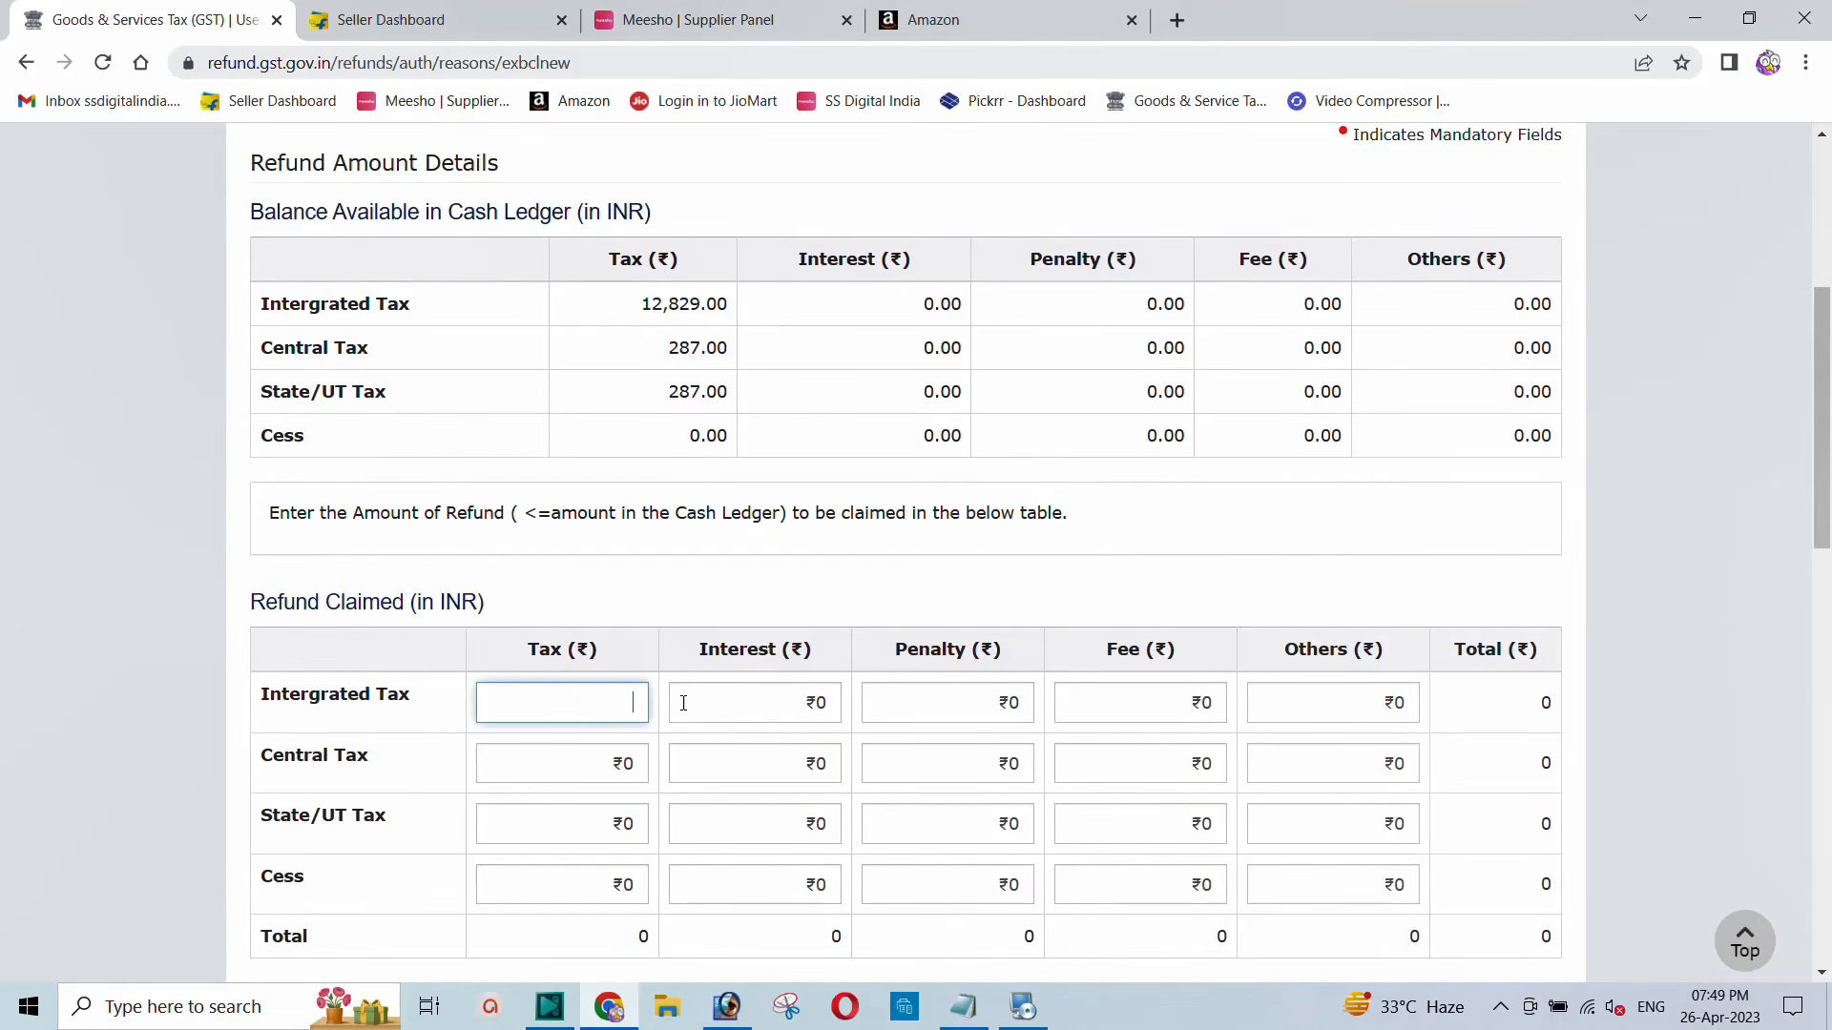
text(10000)
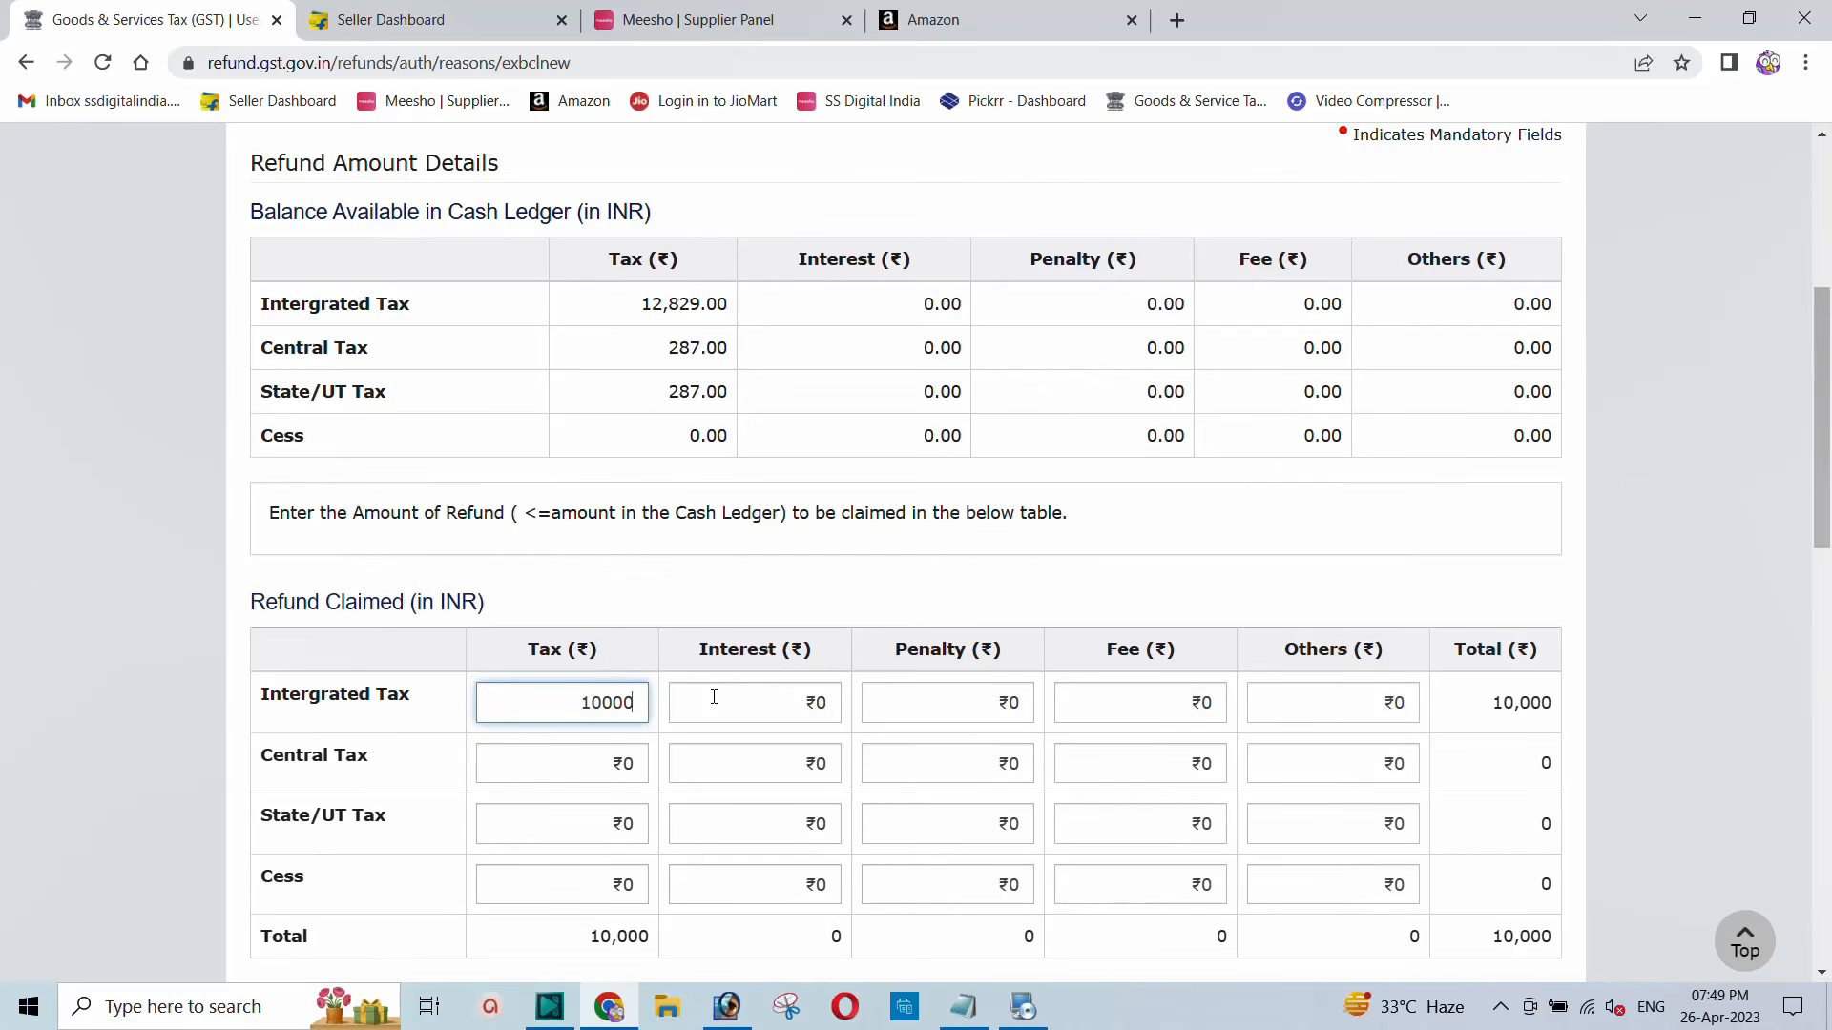
key(BackSpace)
key(BackSpace)
key(BackSpace)
key(BackSpace)
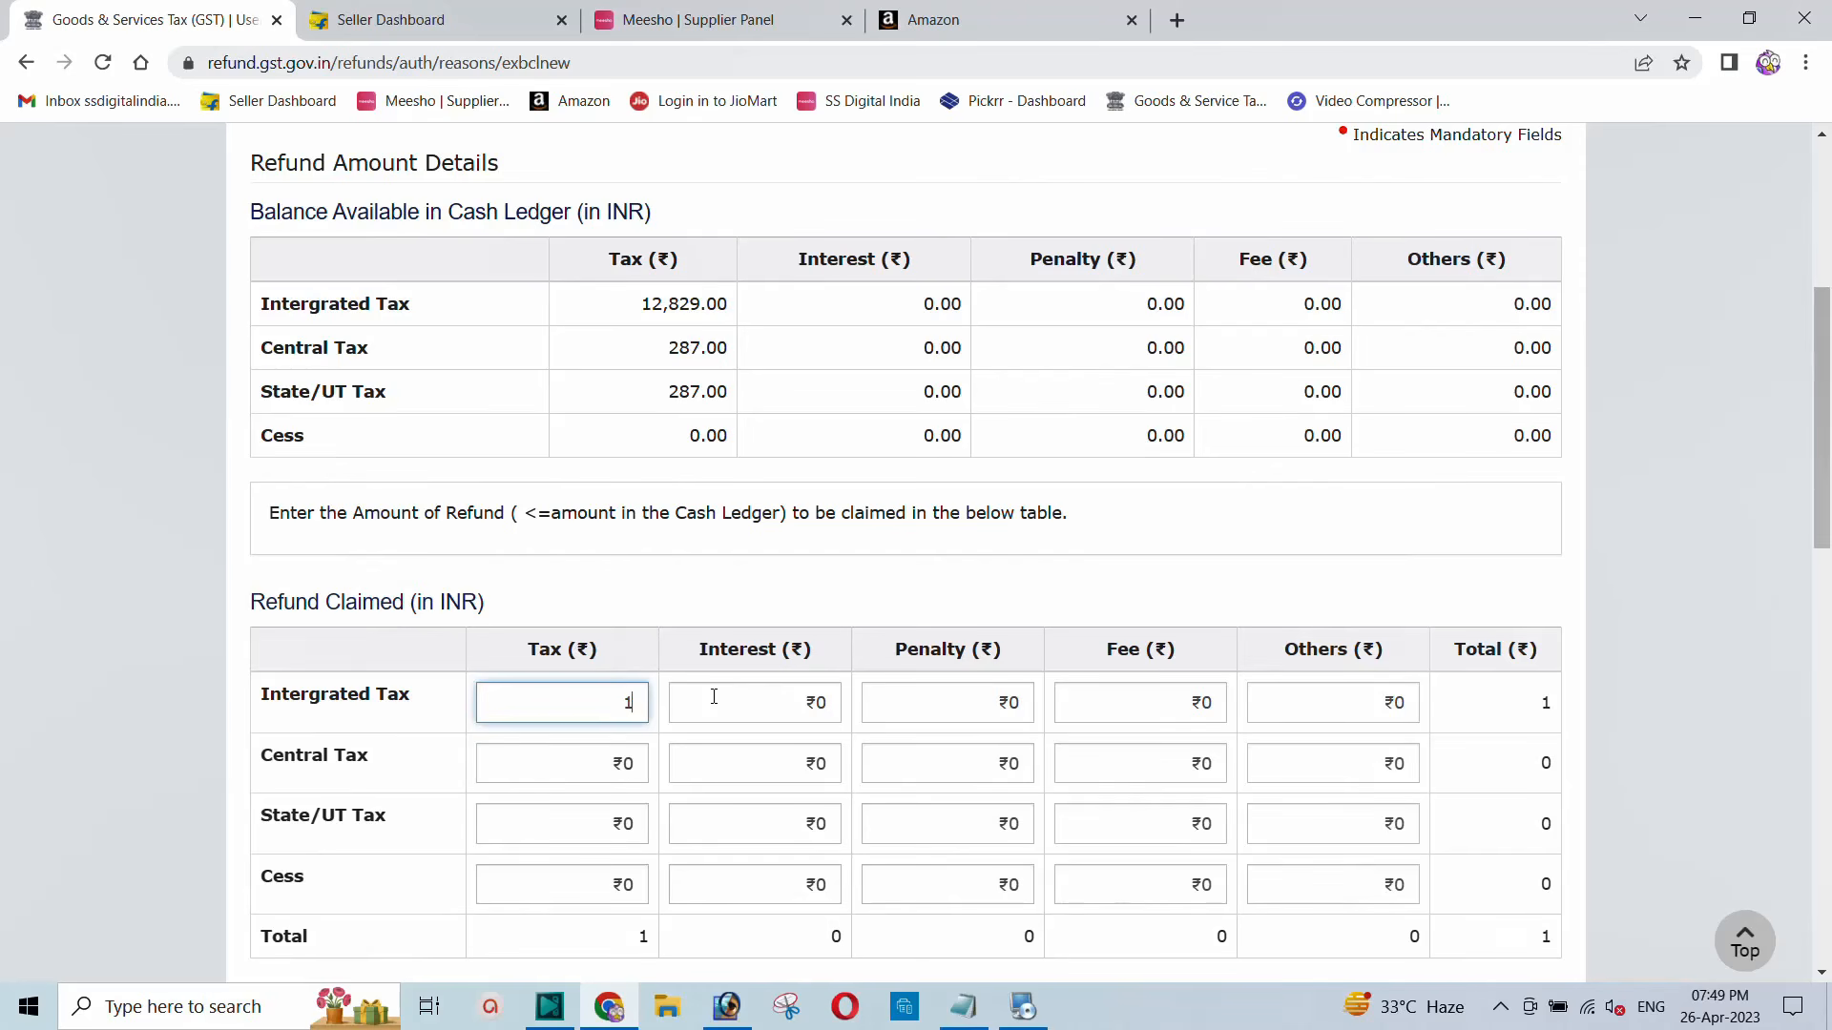
key(BackSpace)
text(0200)
key(BackSpace)
key(BackSpace)
key(BackSpace)
key(BackSpace)
text(02)
key(BackSpace)
key(BackSpace)
text(02)
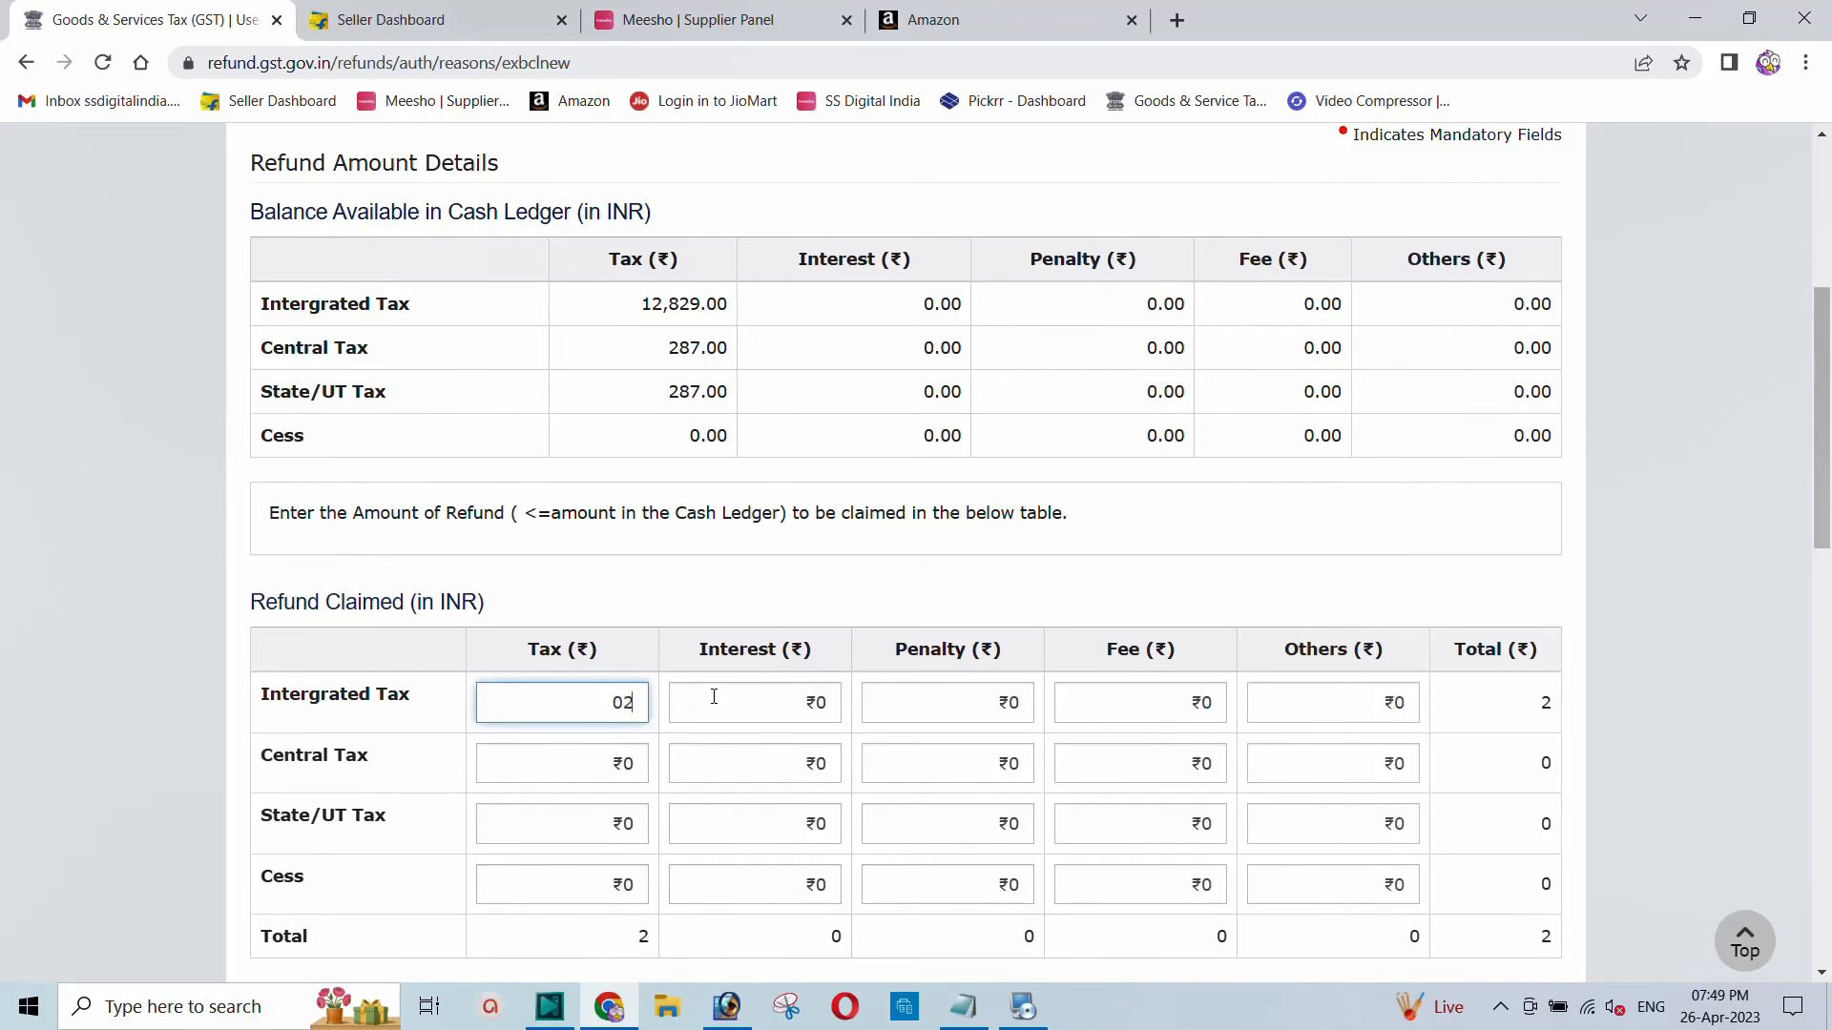
key(BackSpace)
text(12000)
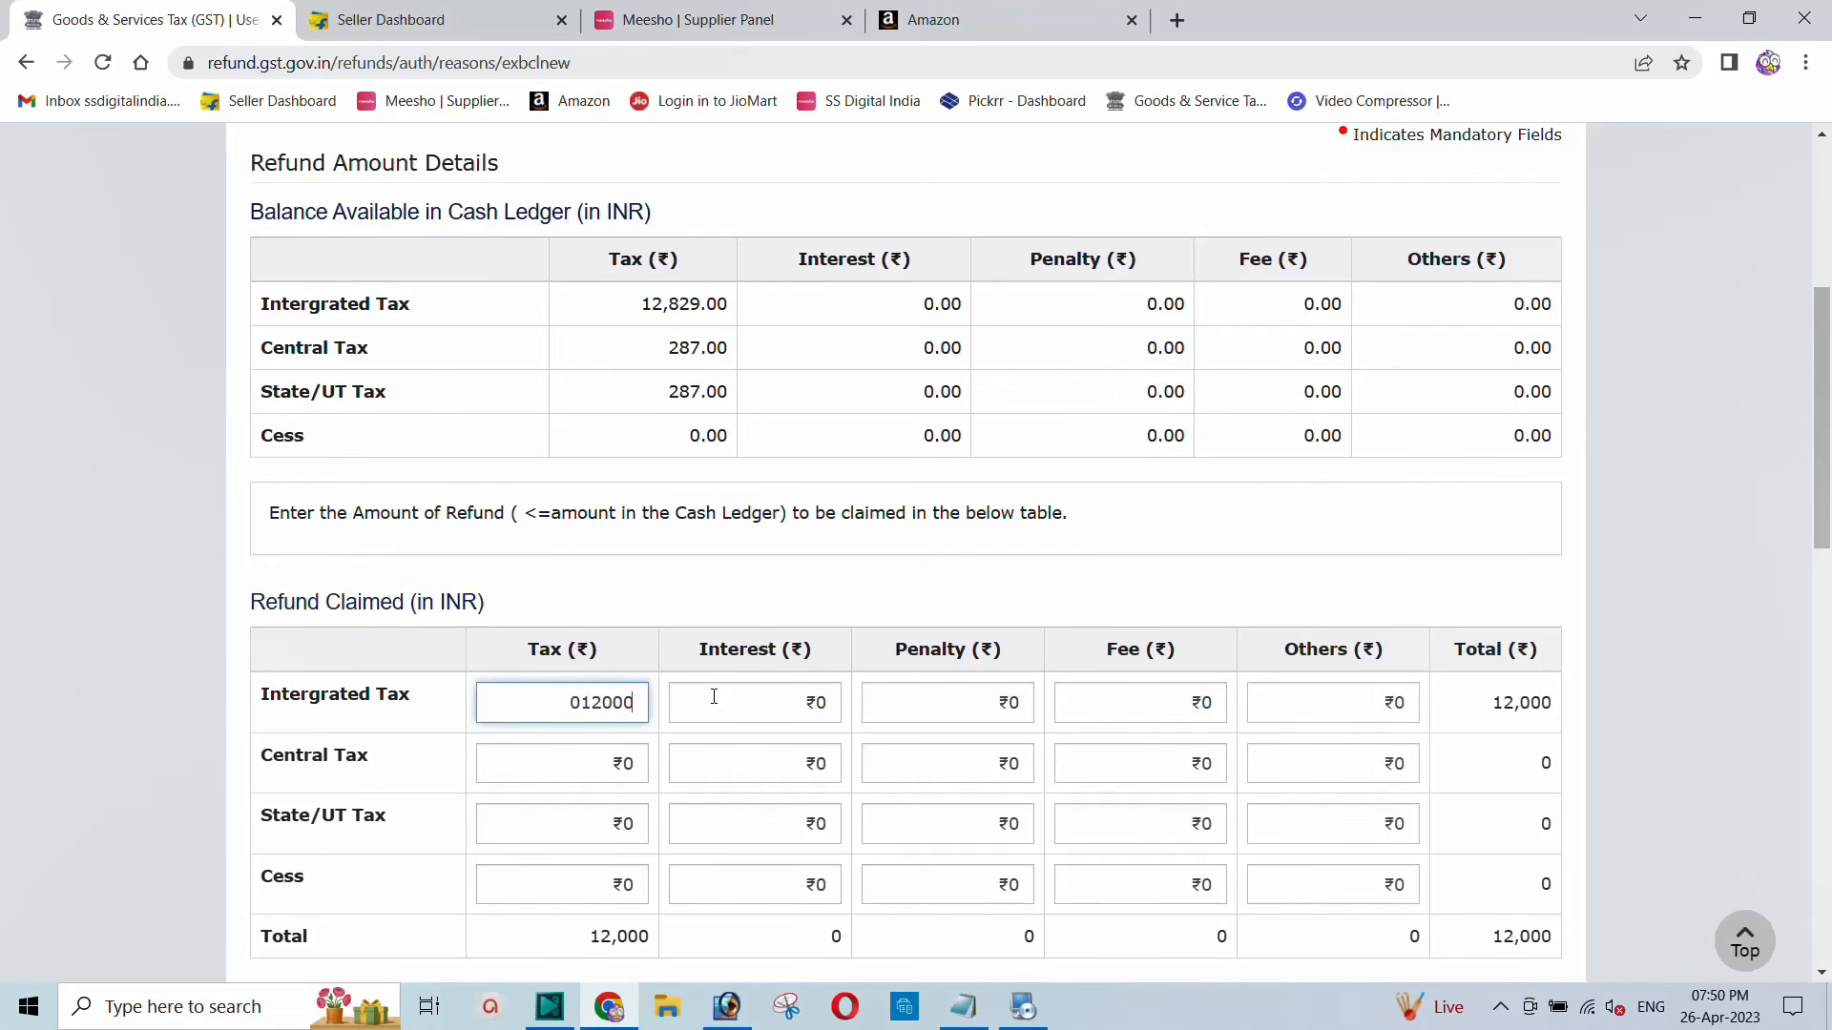
click(609, 763)
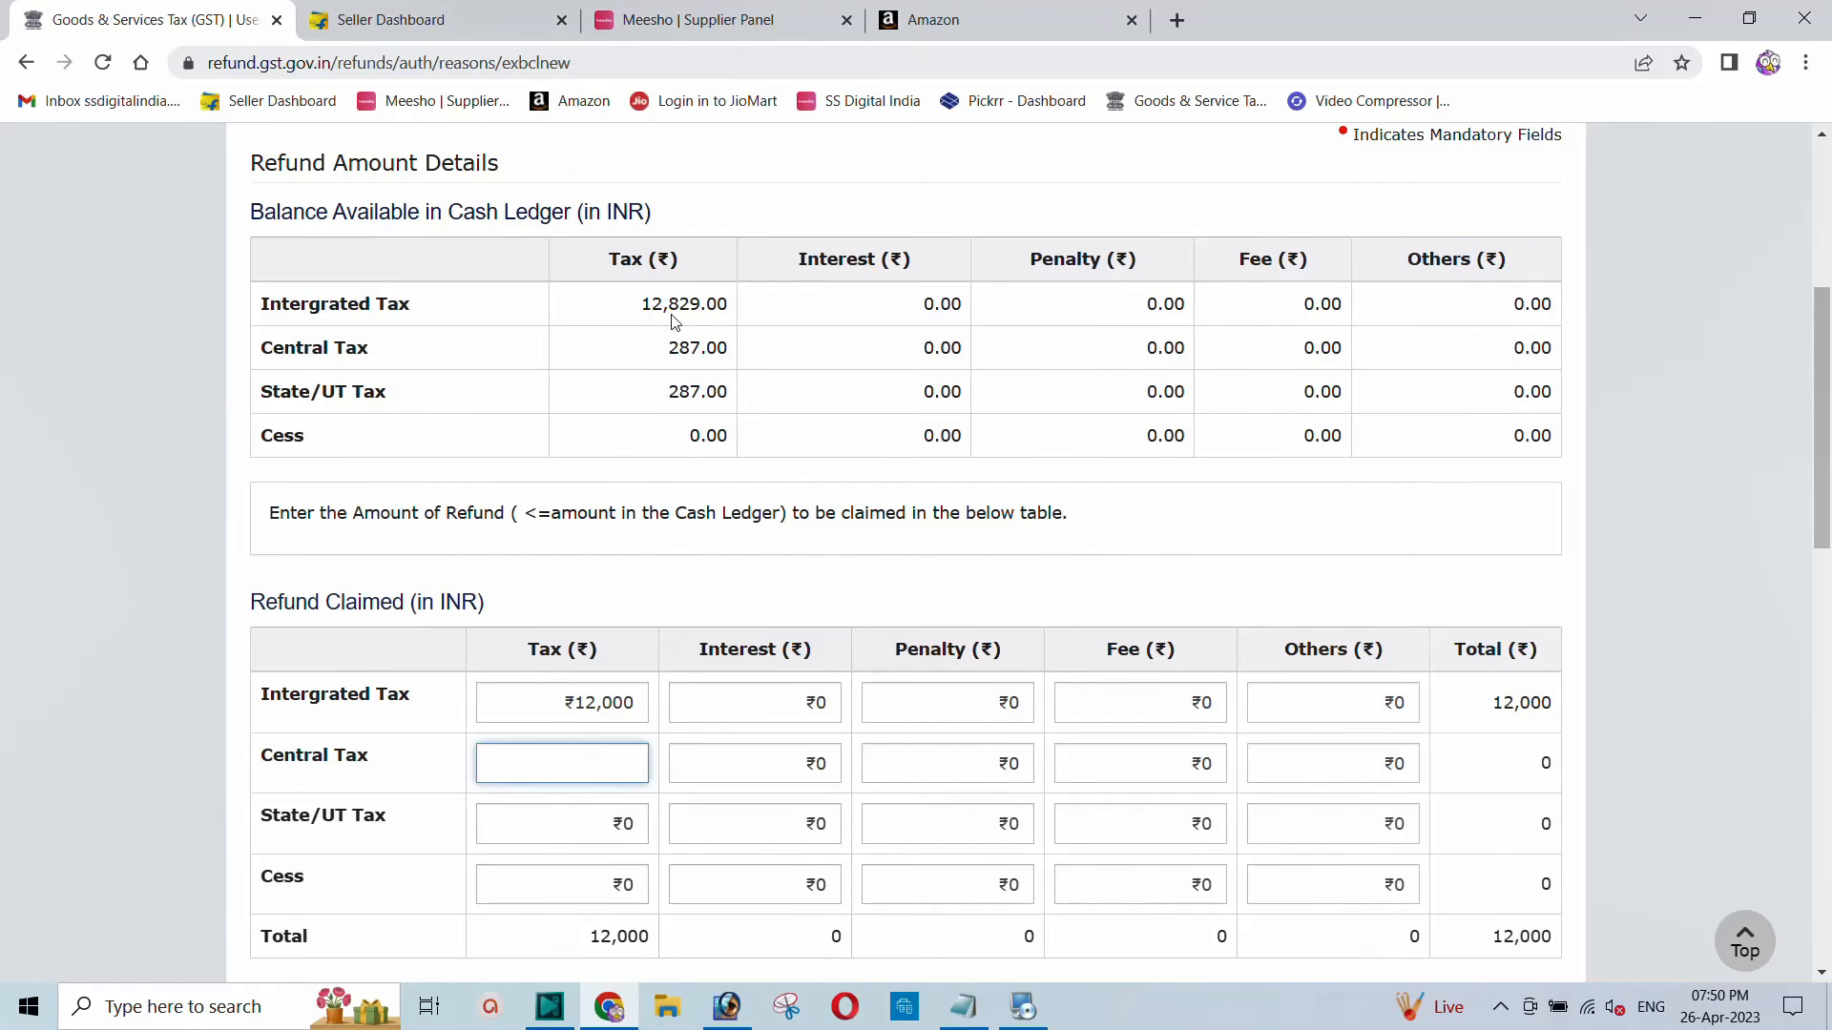
scroll(682, 584, down, 2)
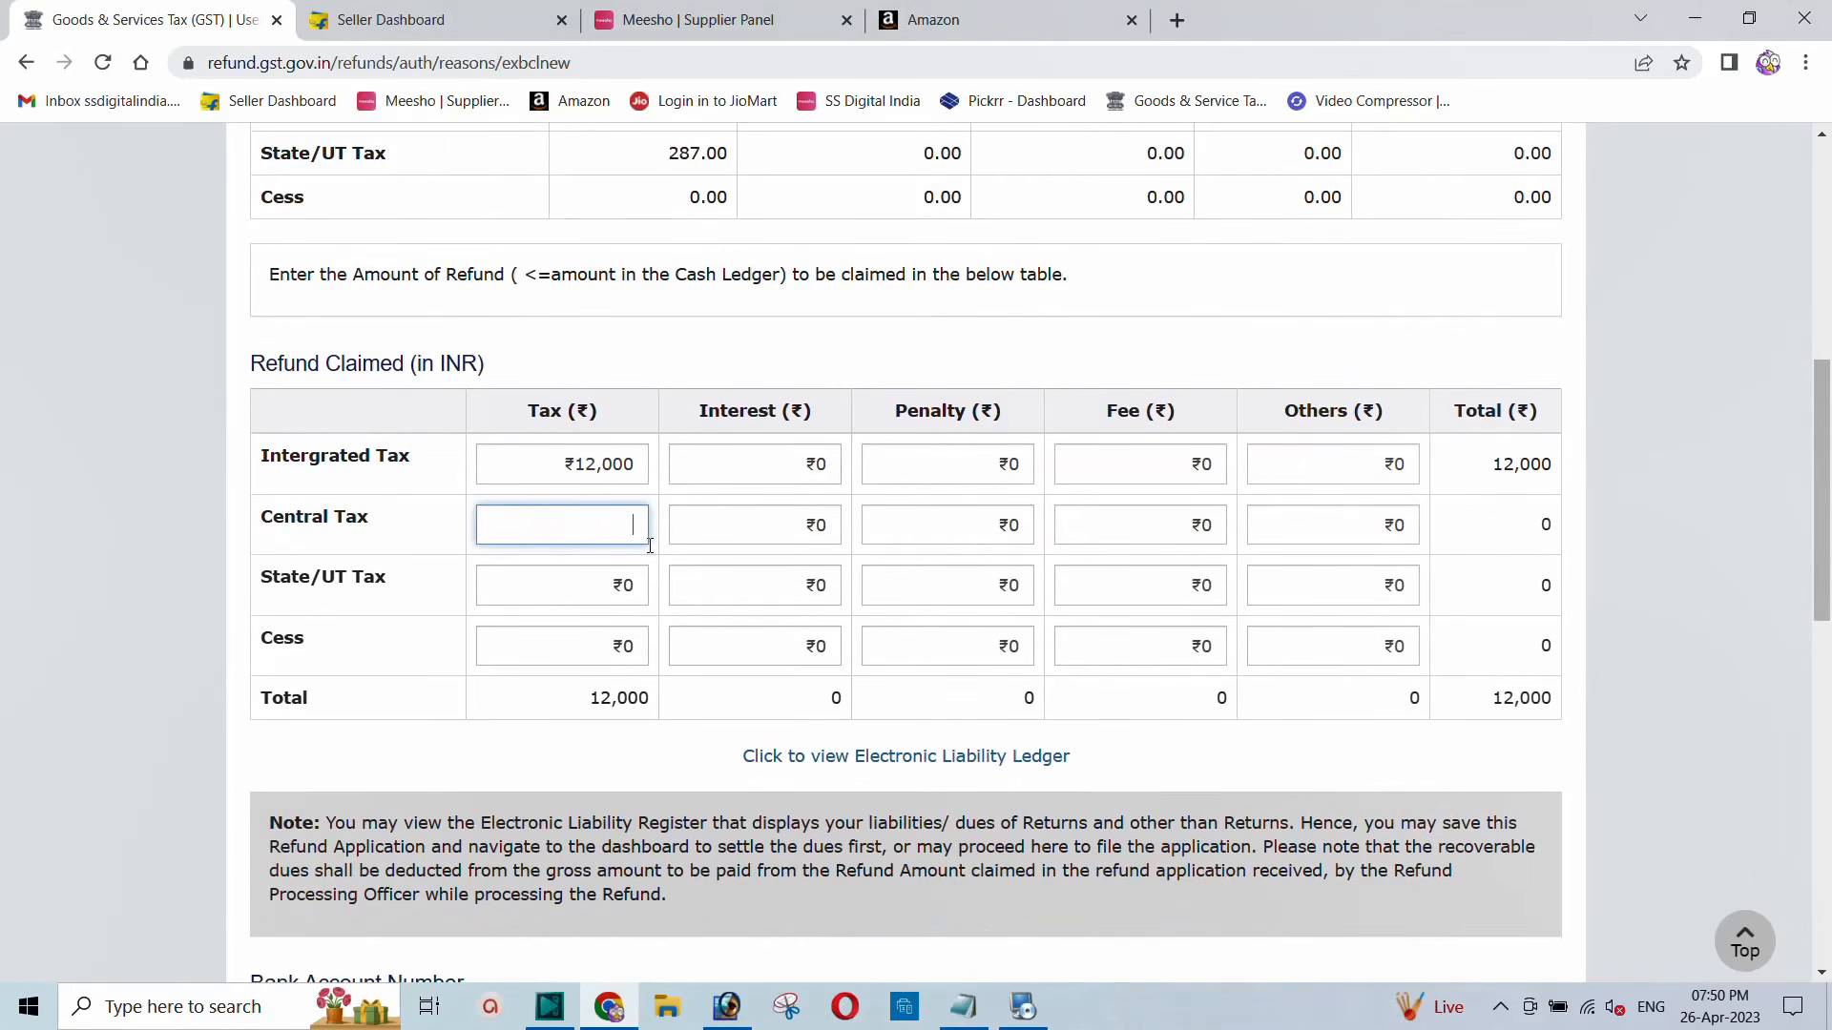
scroll(547, 506, down, 2)
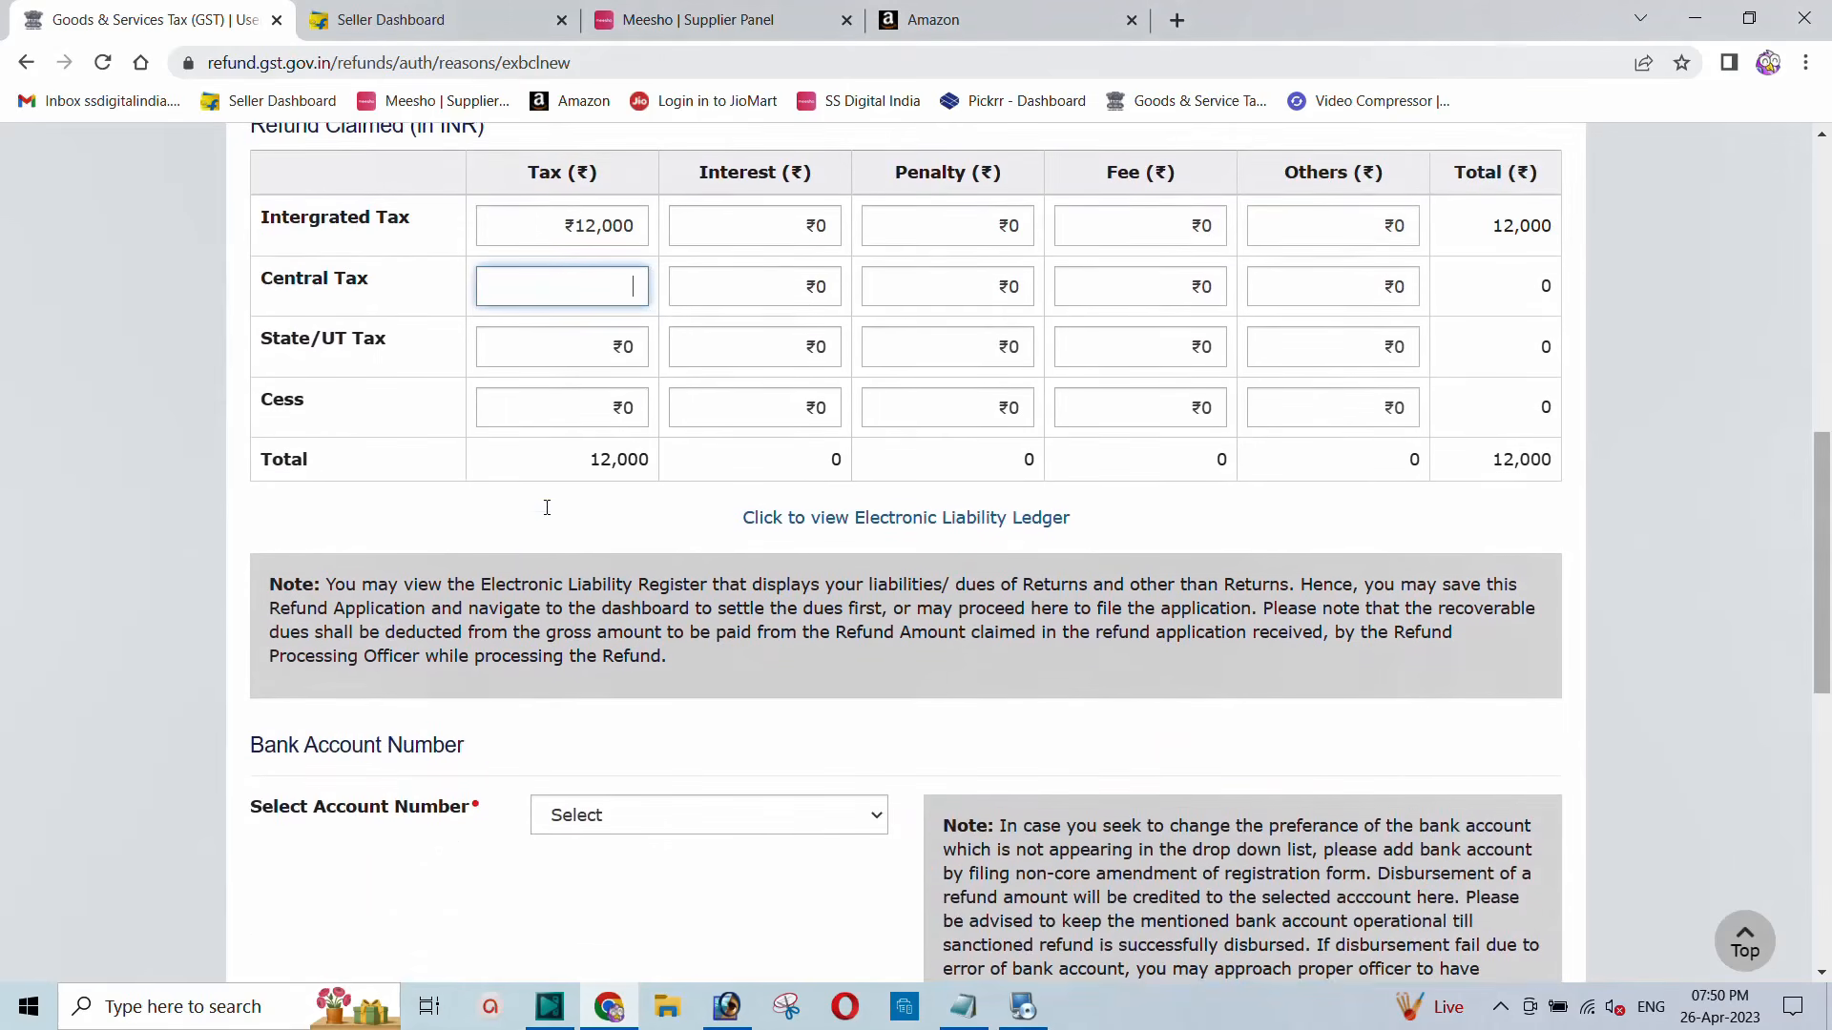
scroll(547, 506, down, 1)
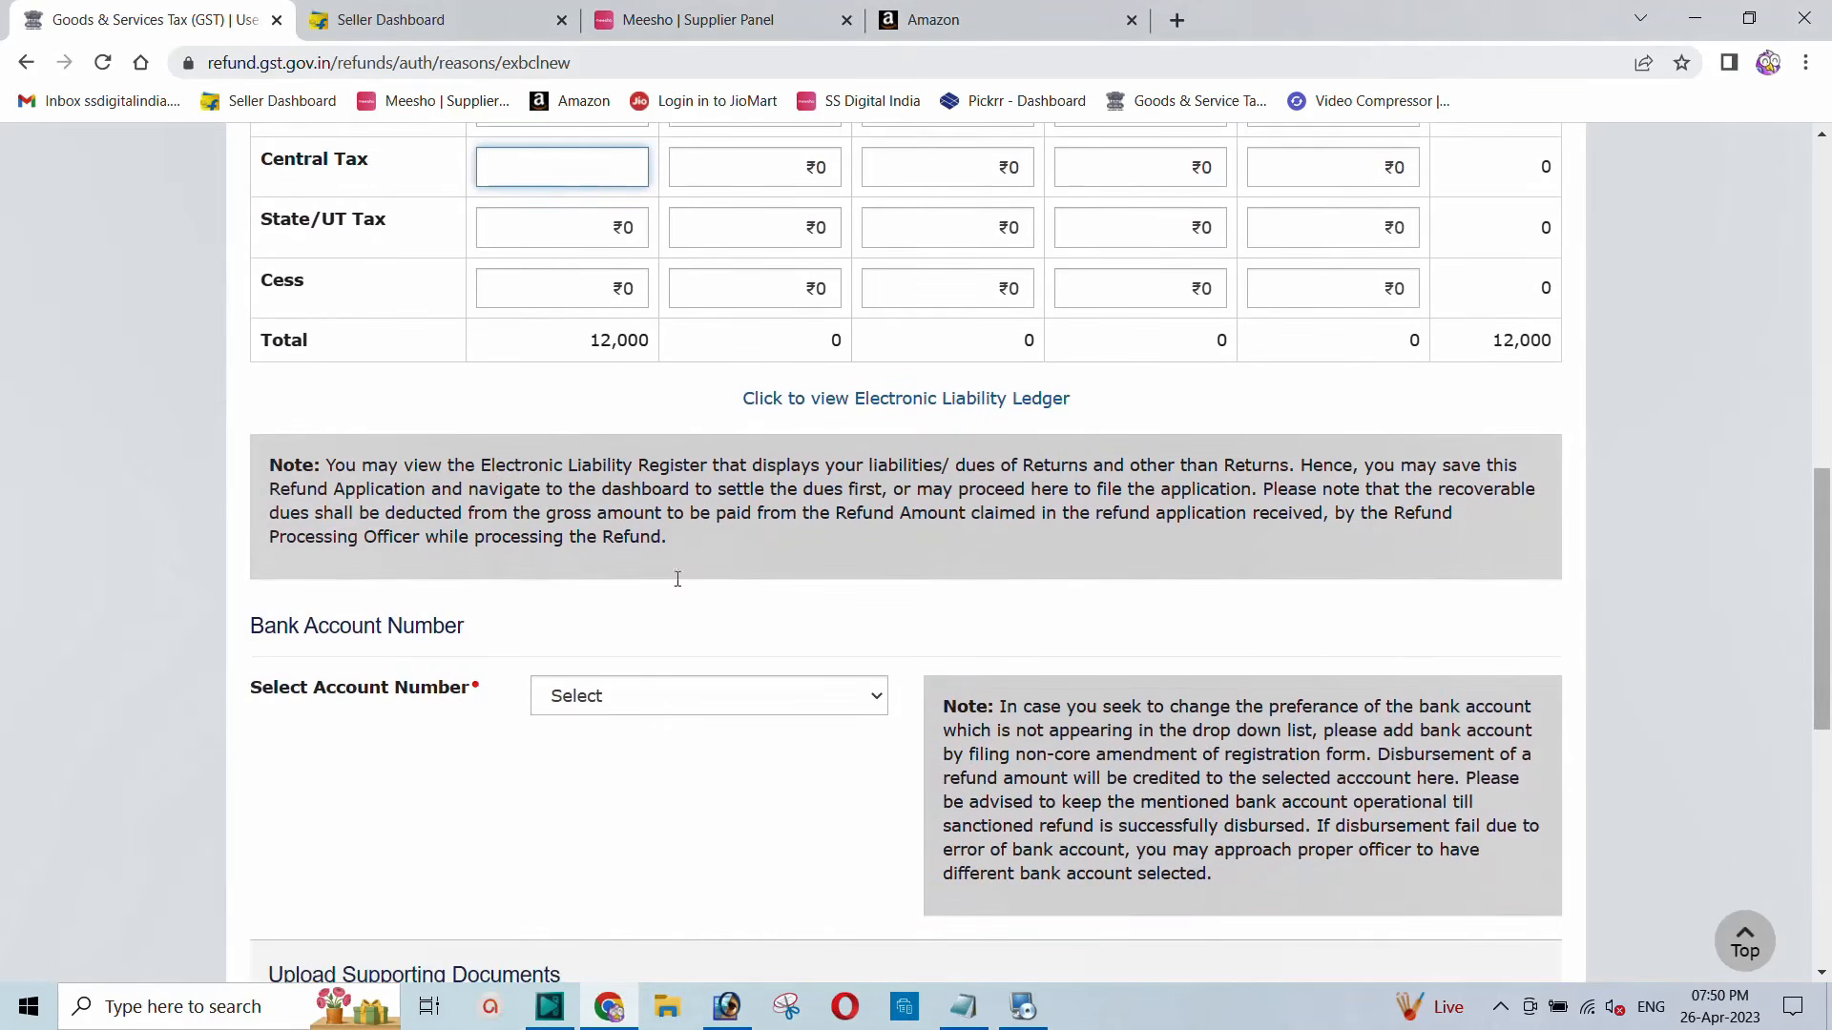
Step: Choose the INDIAN OVERSEAS BANK account for the refund and save the application as Saved
click(637, 697)
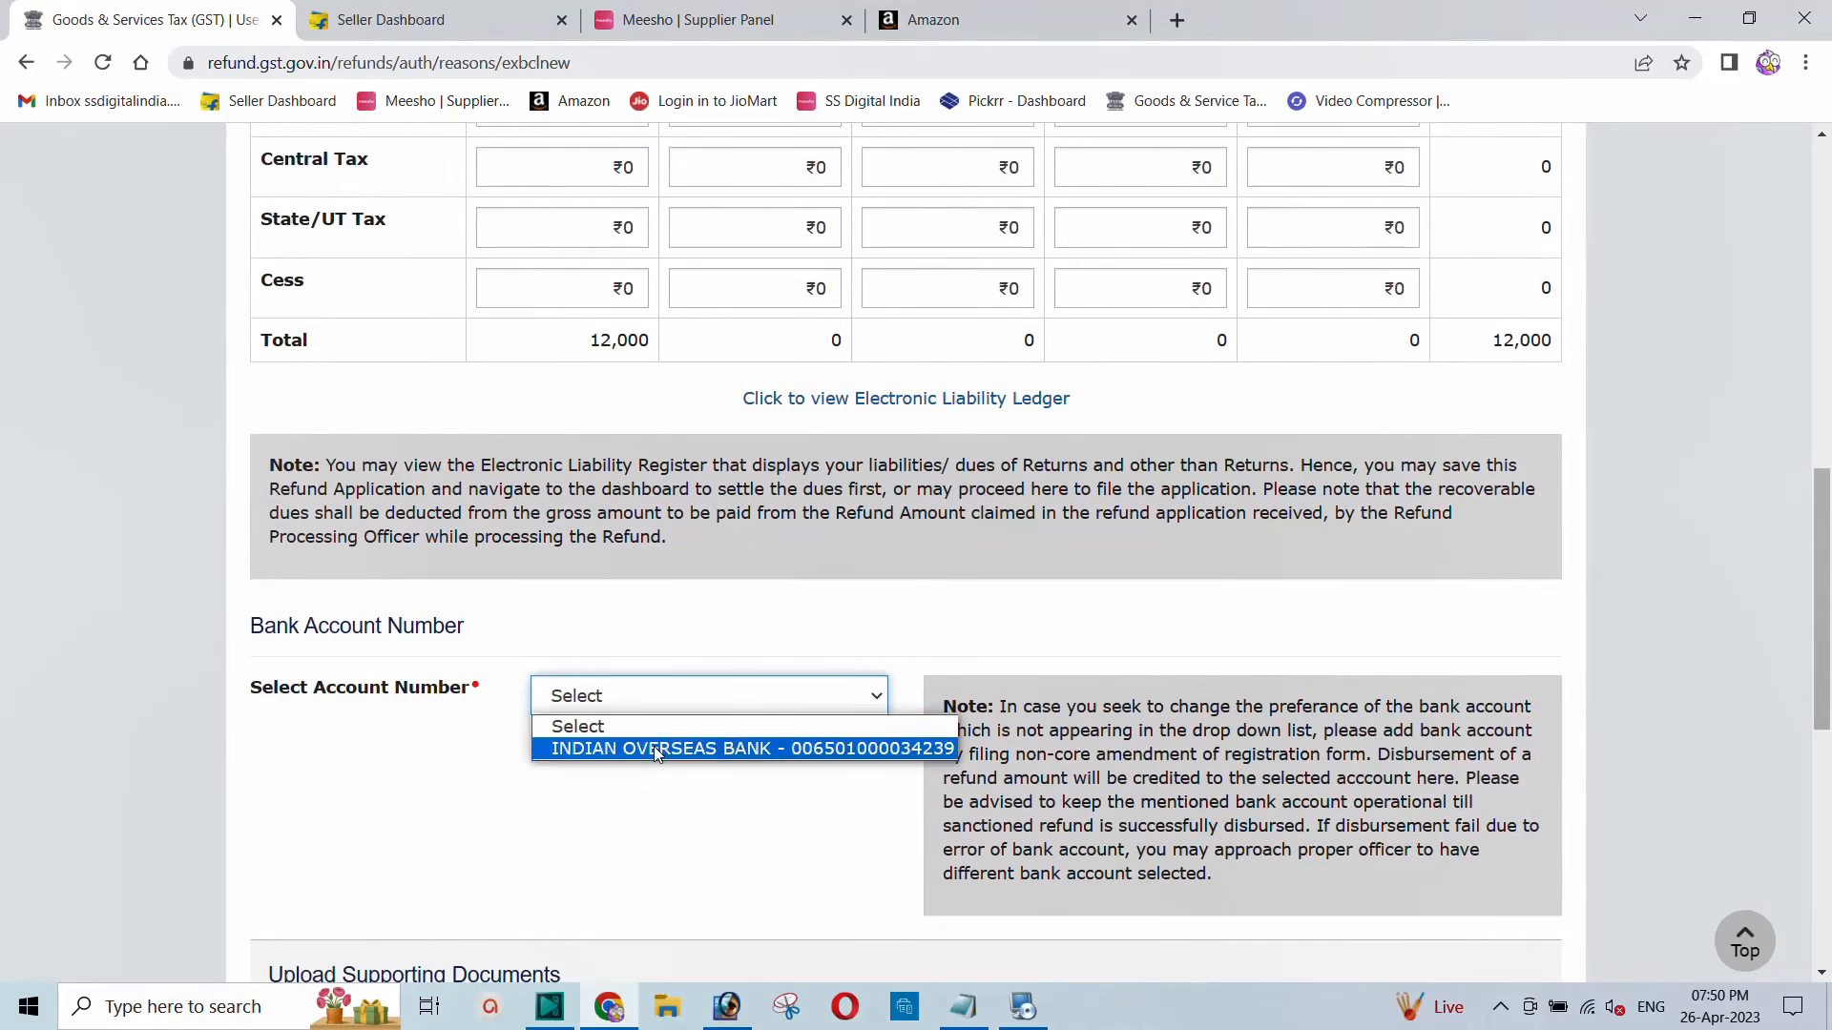
click(655, 746)
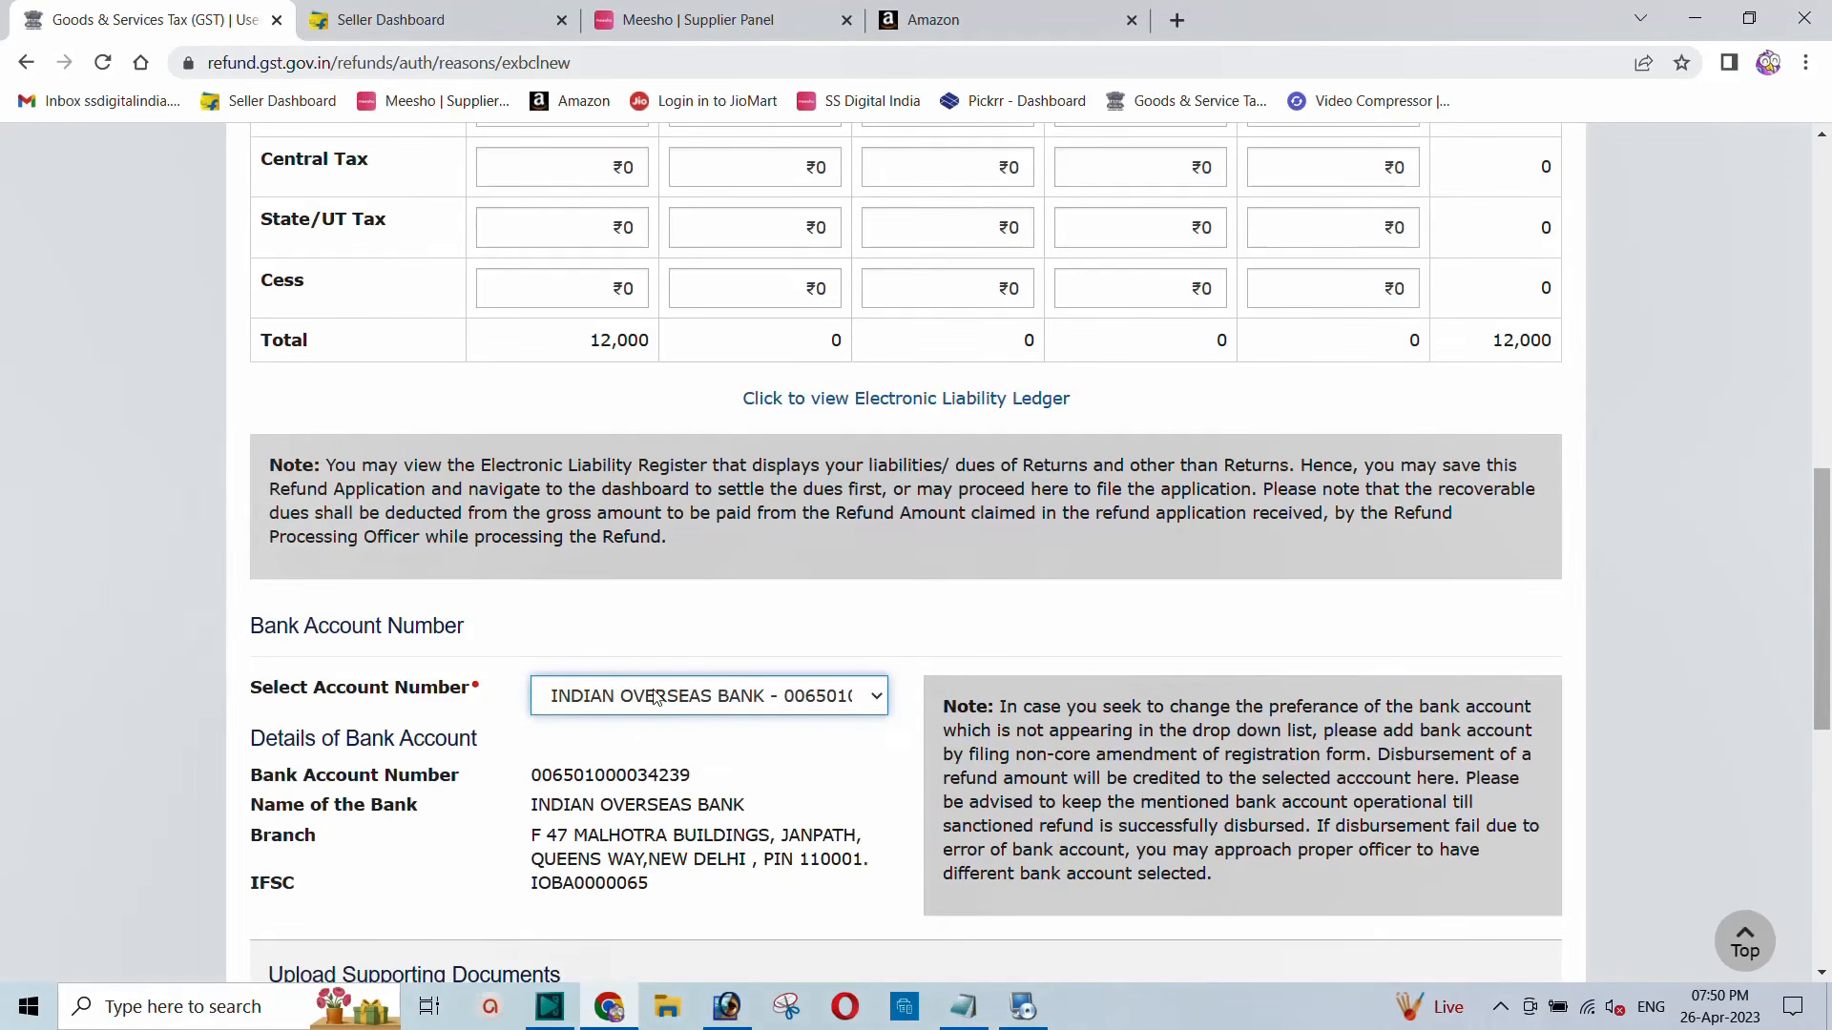
scroll(654, 696, down, 6)
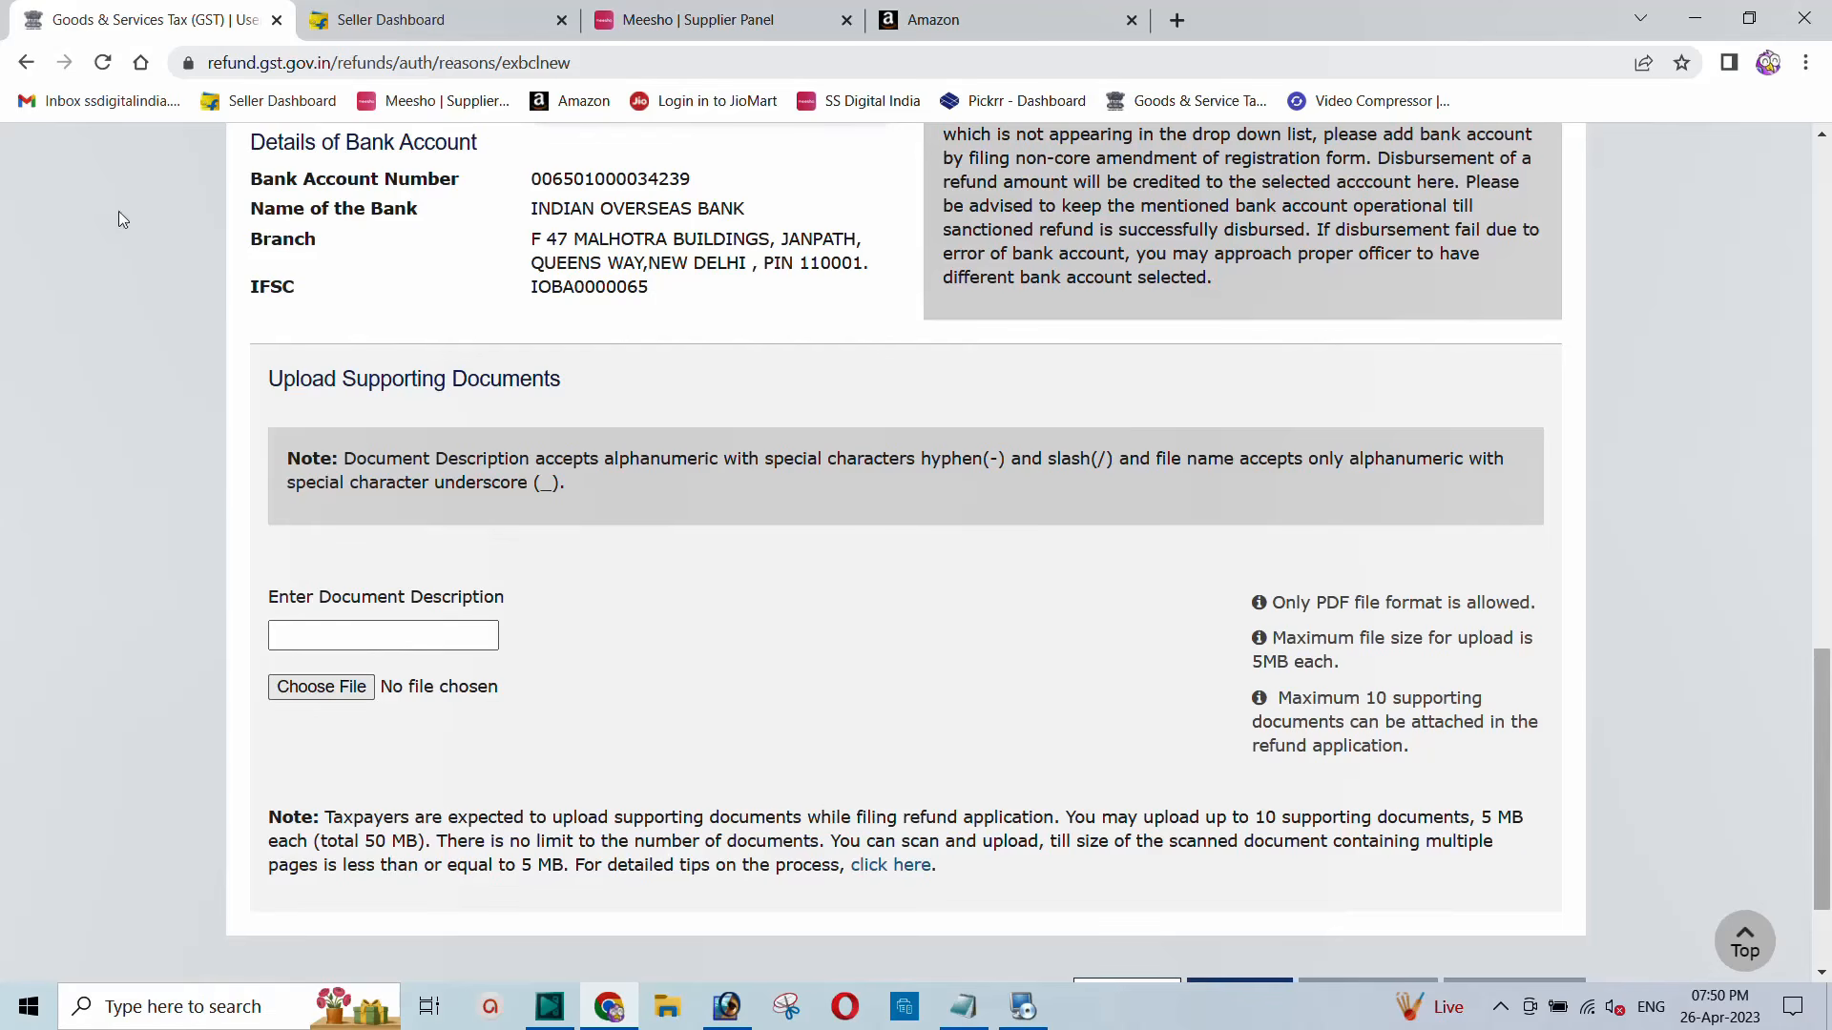
scroll(613, 509, up, 3)
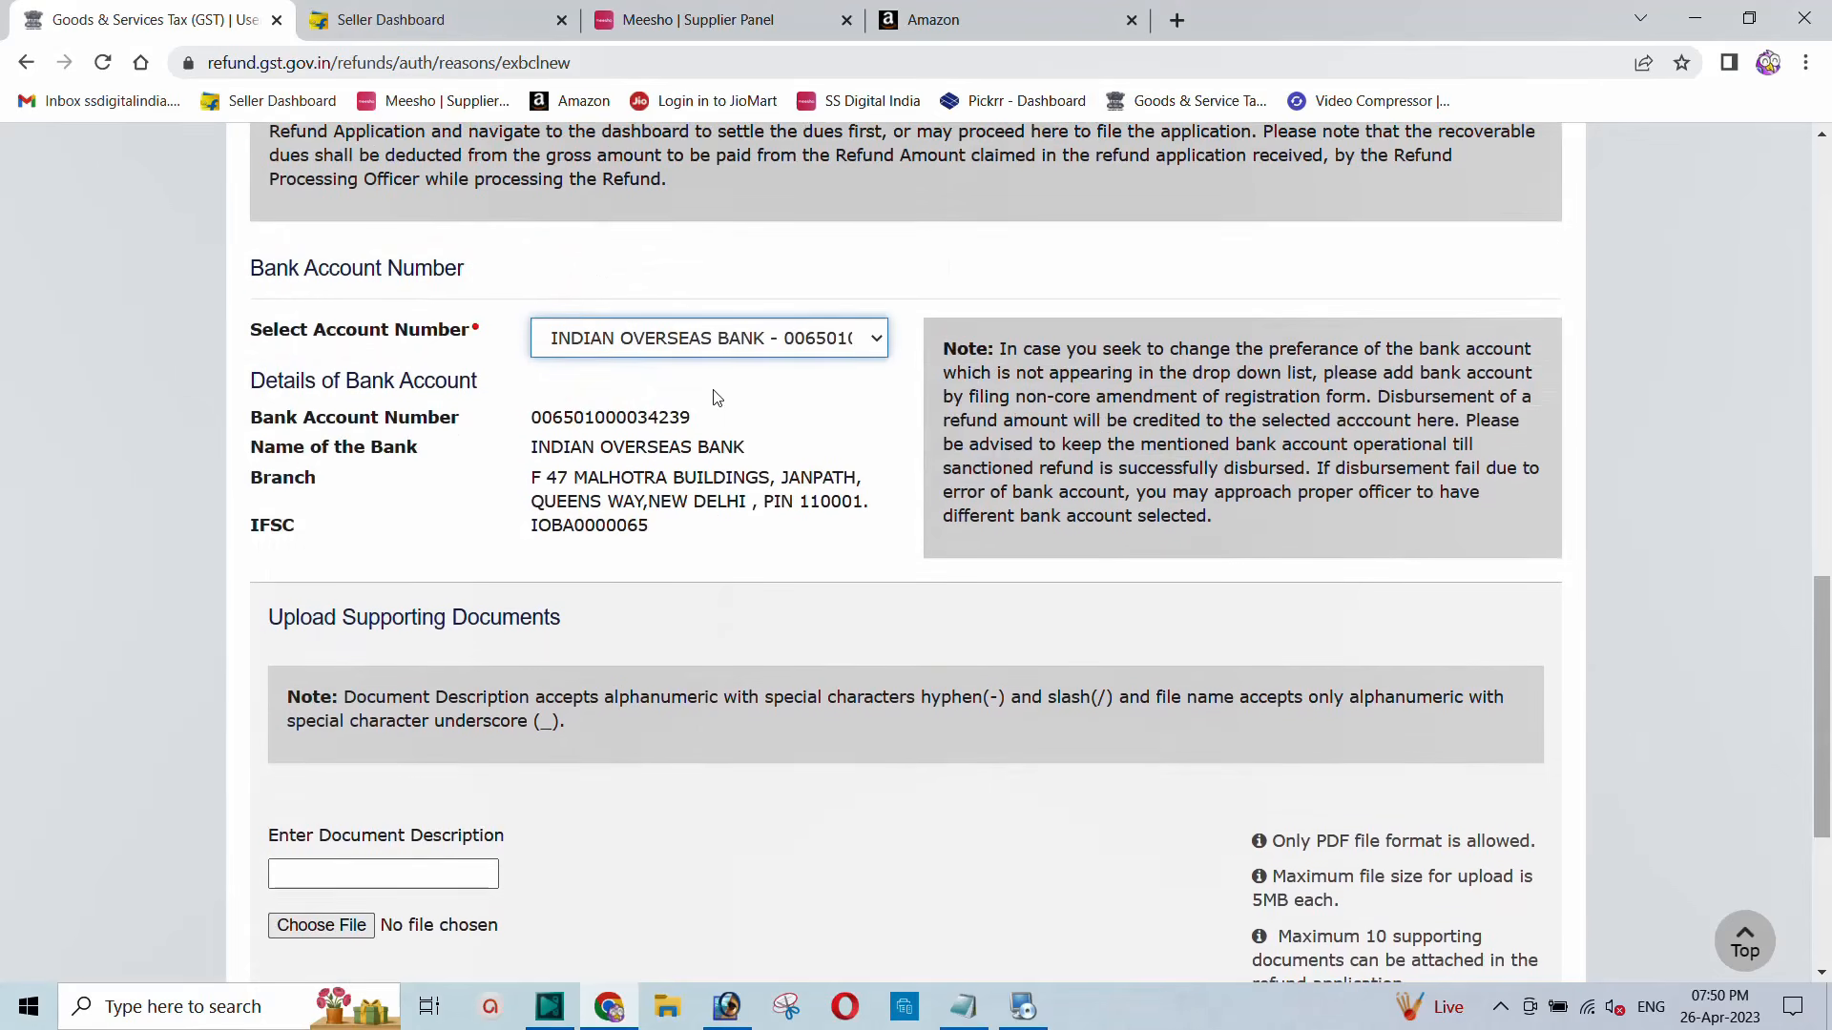
scroll(715, 397, down, 3)
scroll(722, 458, down, 2)
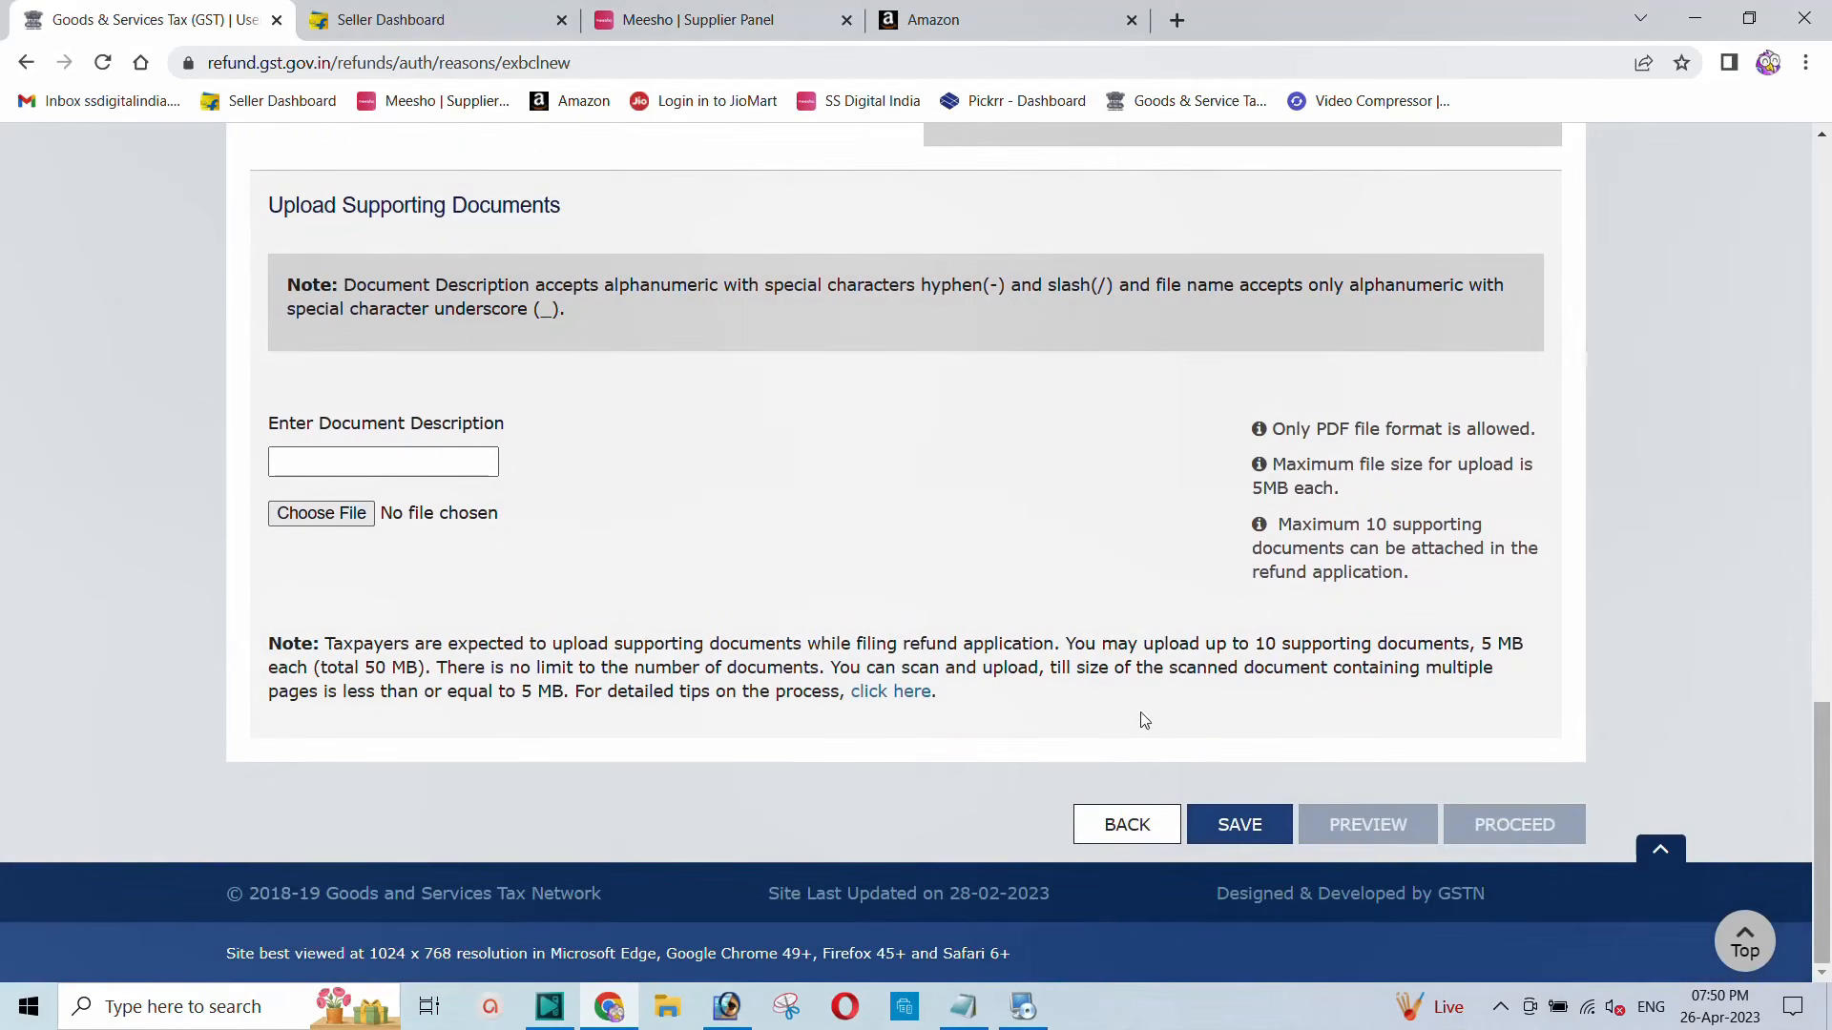
click(1231, 826)
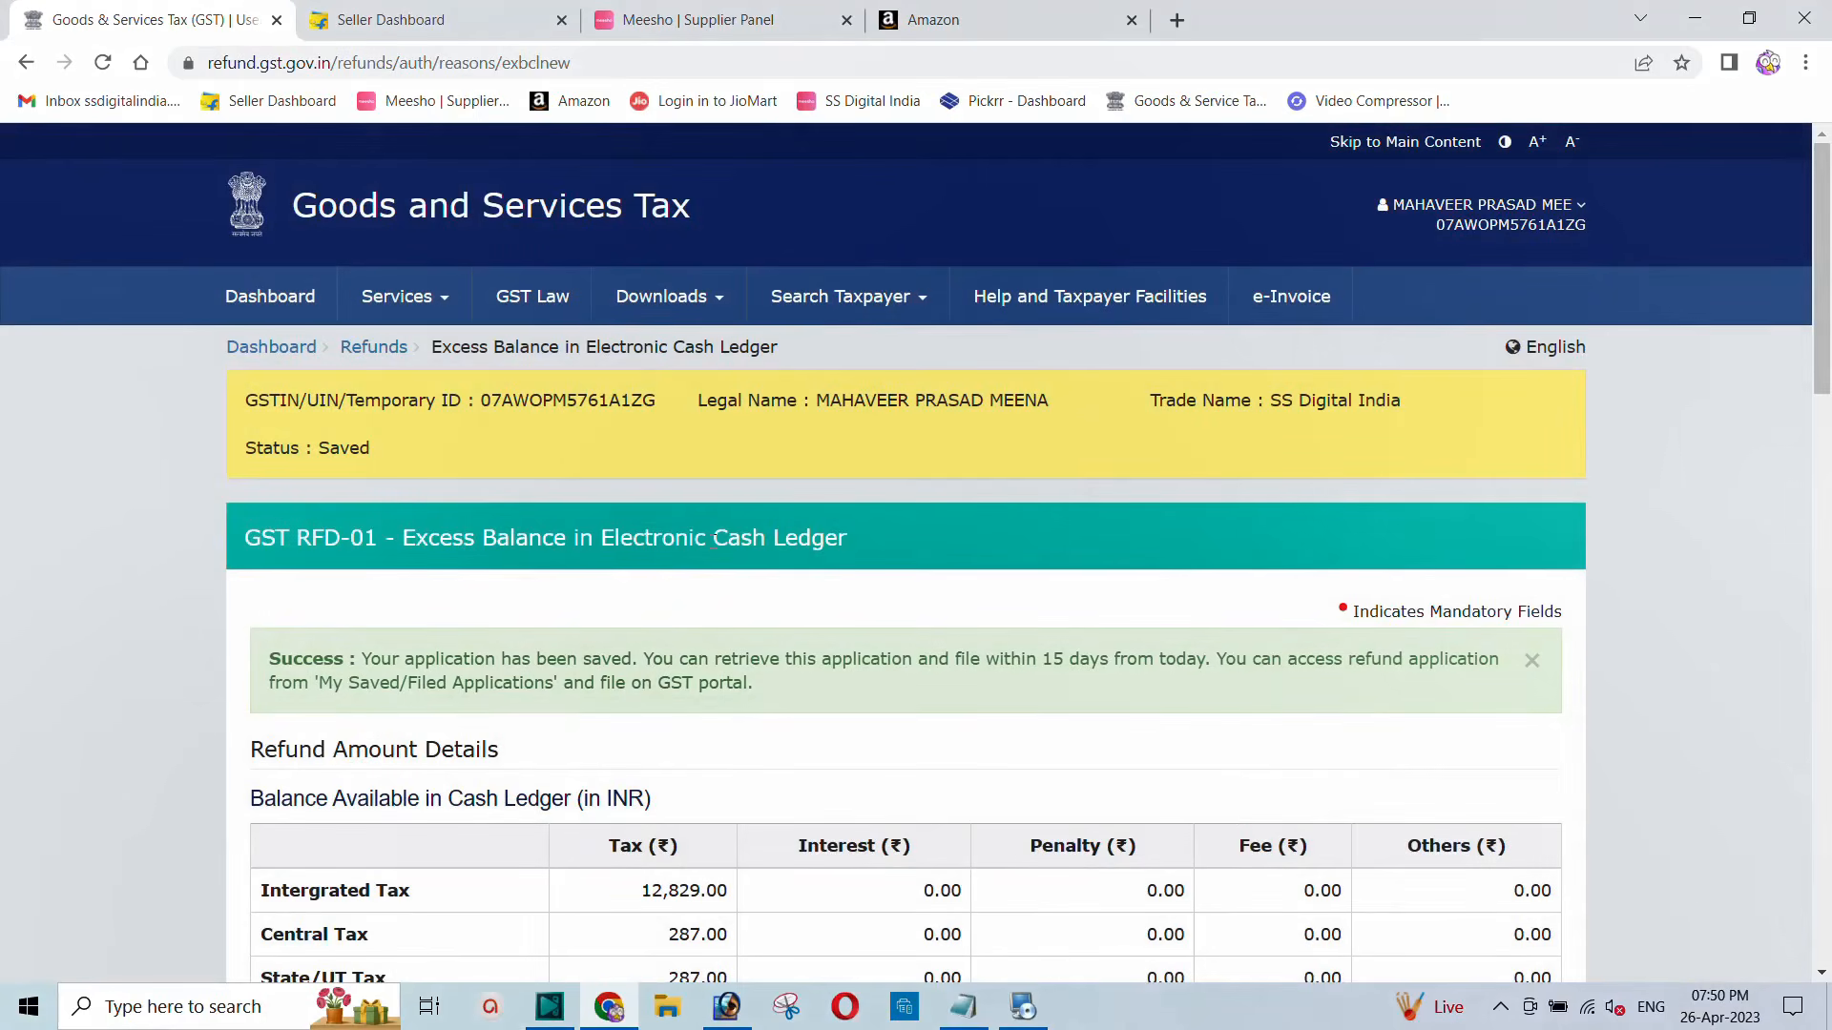
Step: Generate the PDF preview of the saved RFD-01 application
scroll(712, 540, down, 20)
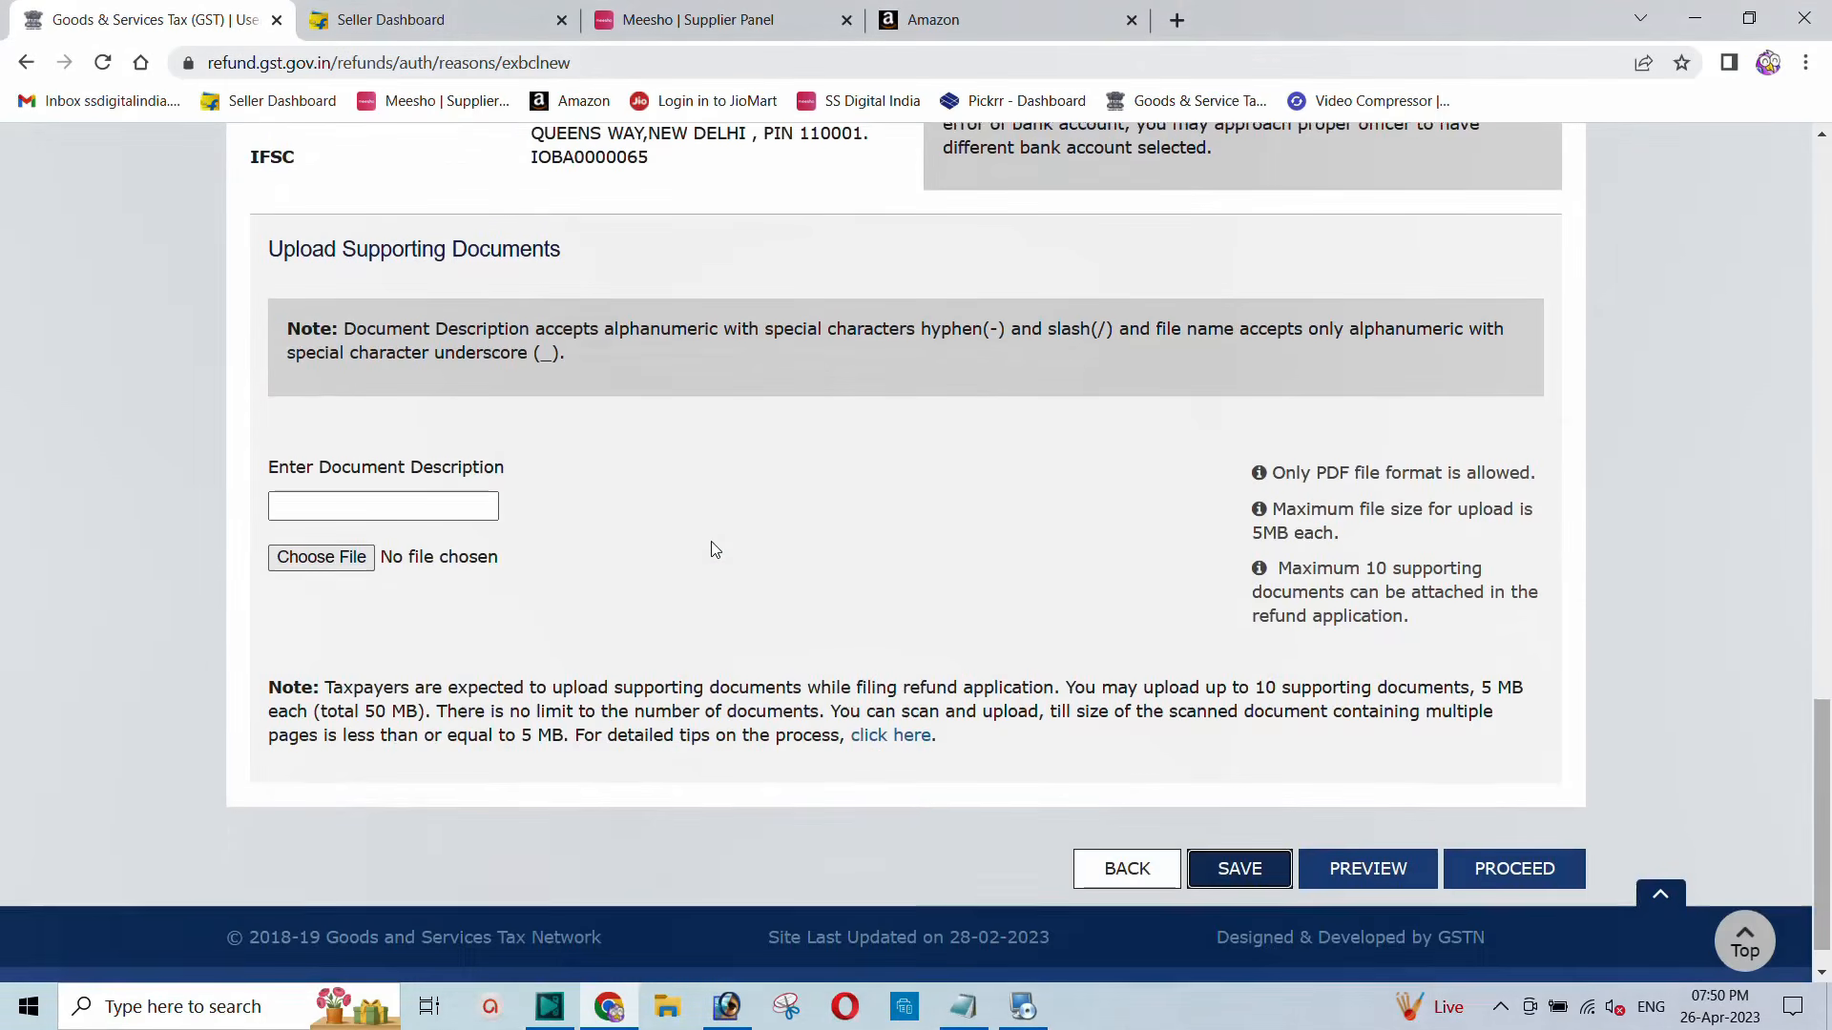
scroll(711, 541, down, 1)
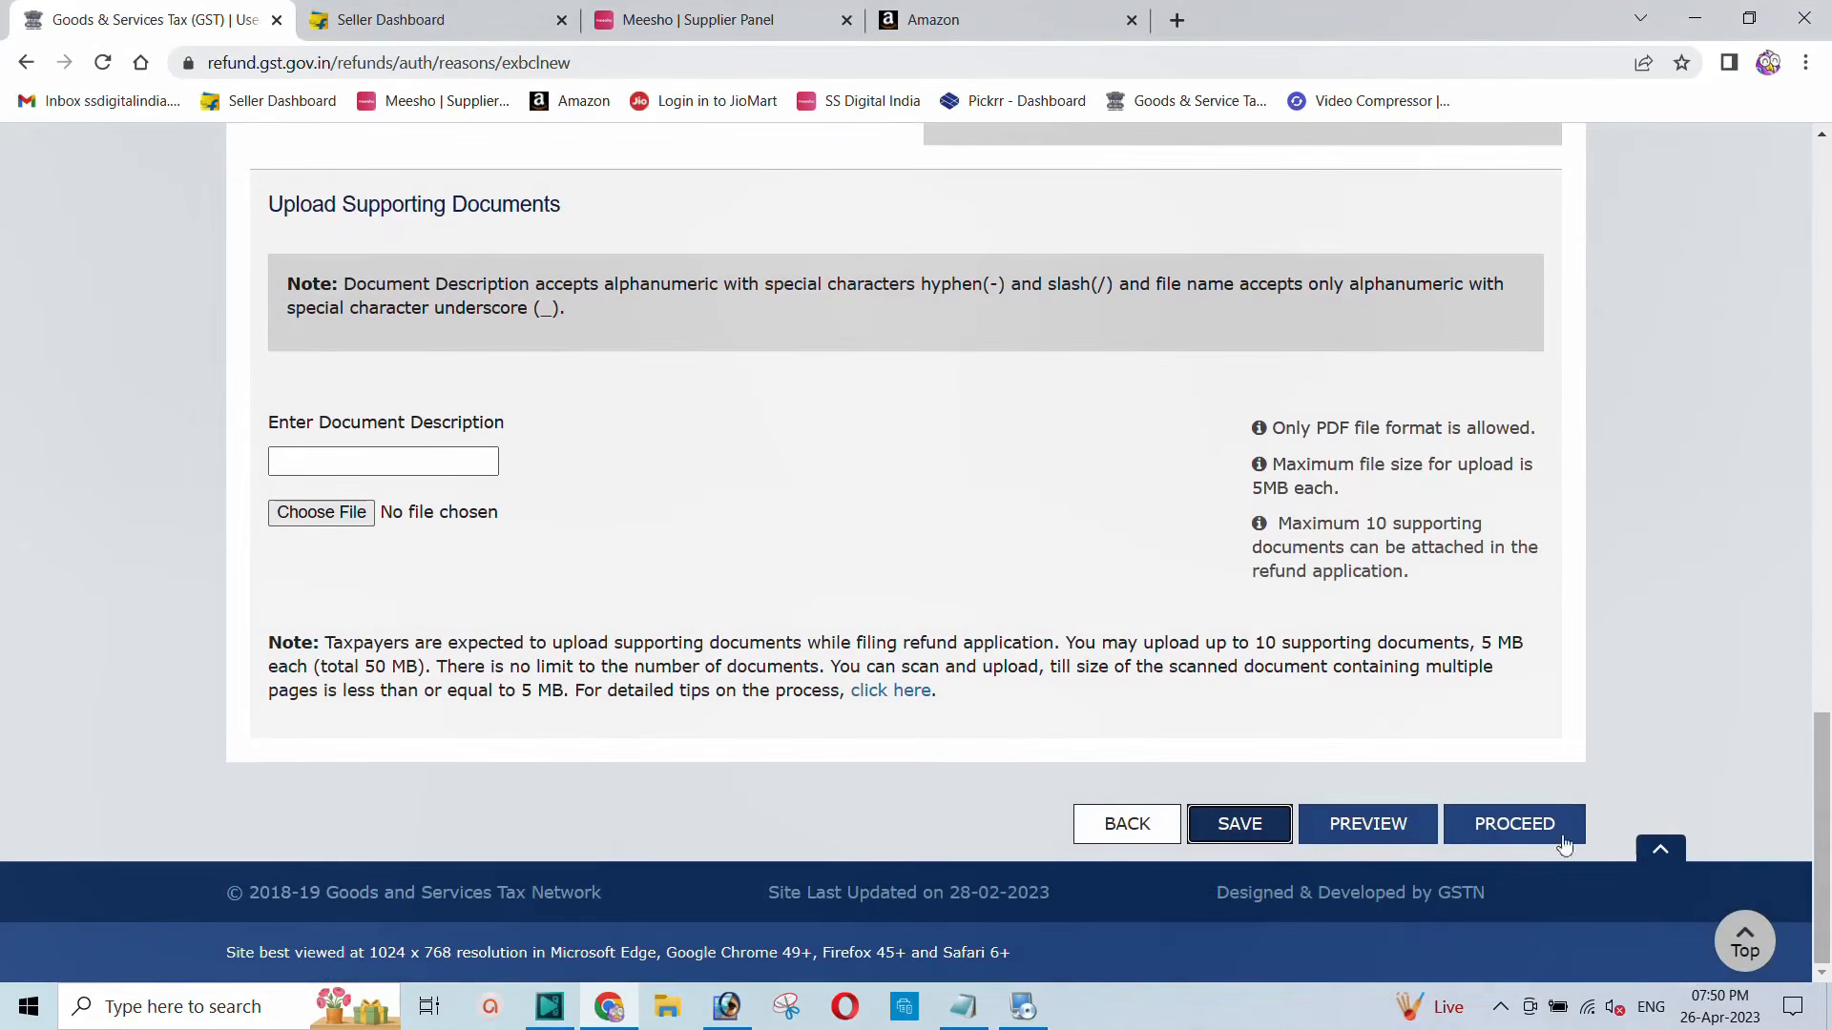
click(1353, 826)
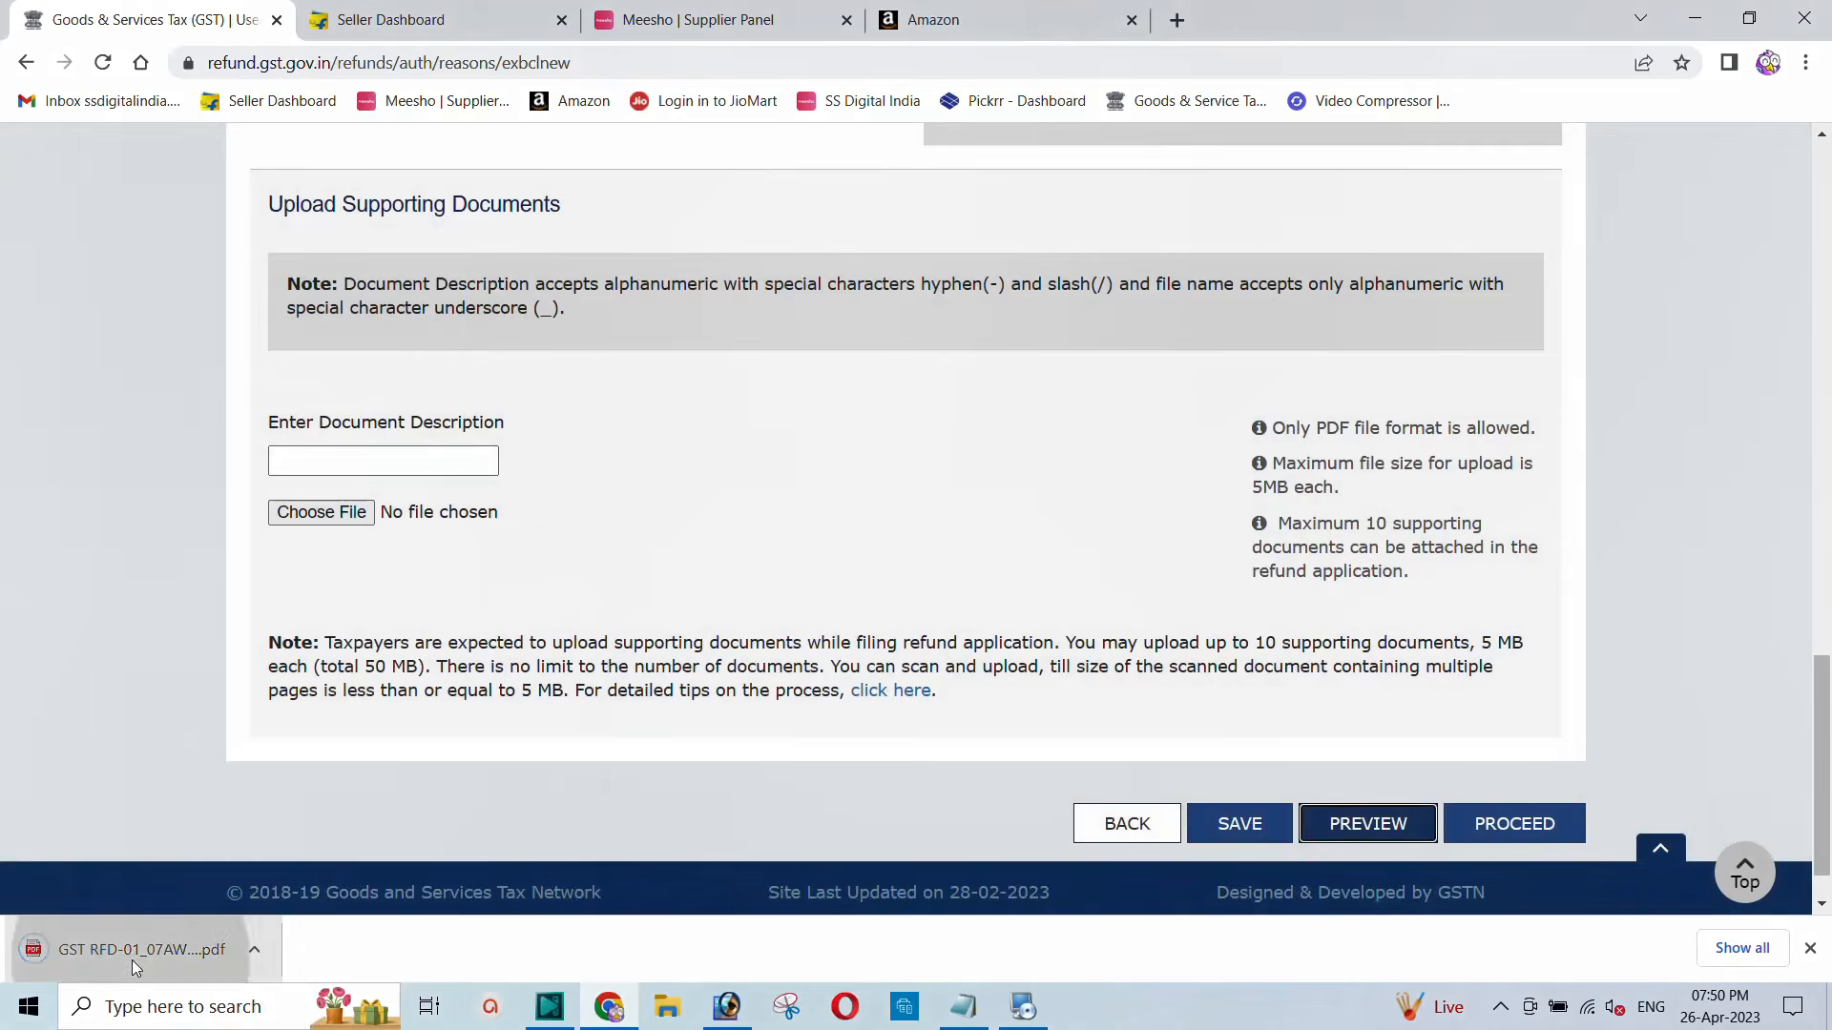
Step: Open the draft RFD-01 PDF and check the 12829 IGST balance and 12000 IGST claimed
click(131, 954)
scroll(795, 480, down, 5)
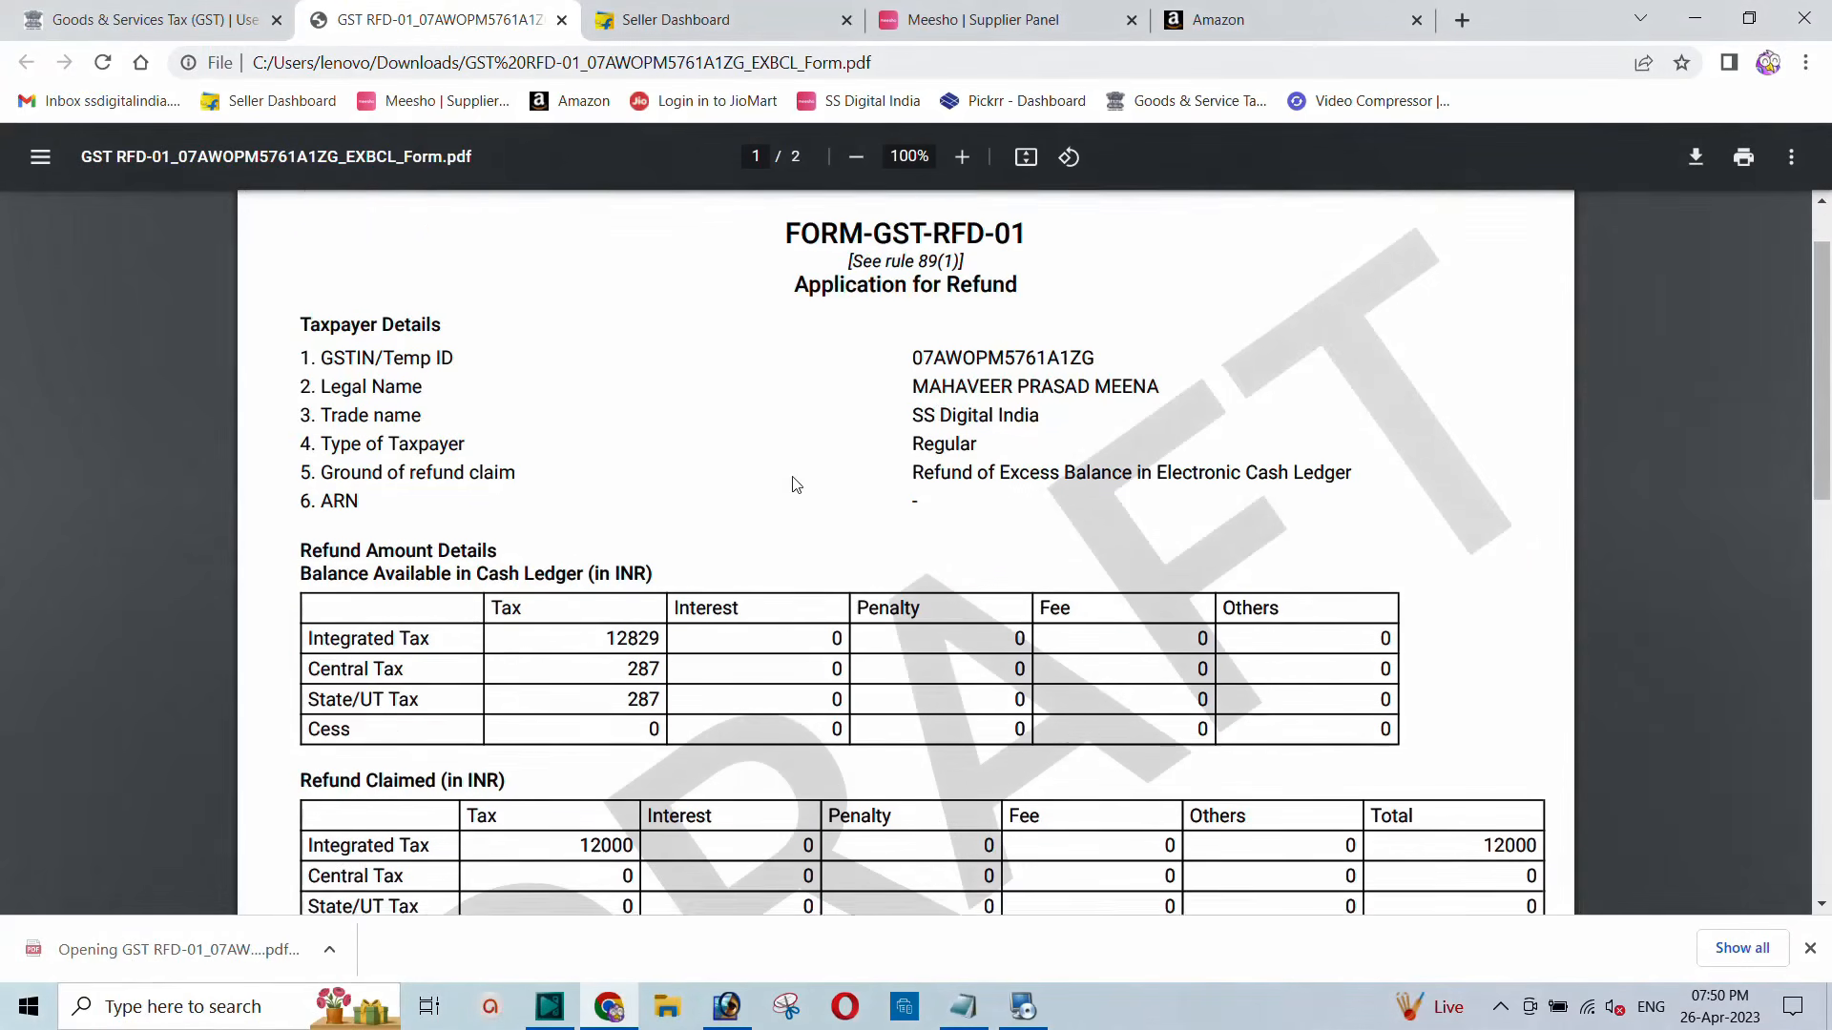
scroll(795, 484, down, 2)
scroll(492, 454, up, 3)
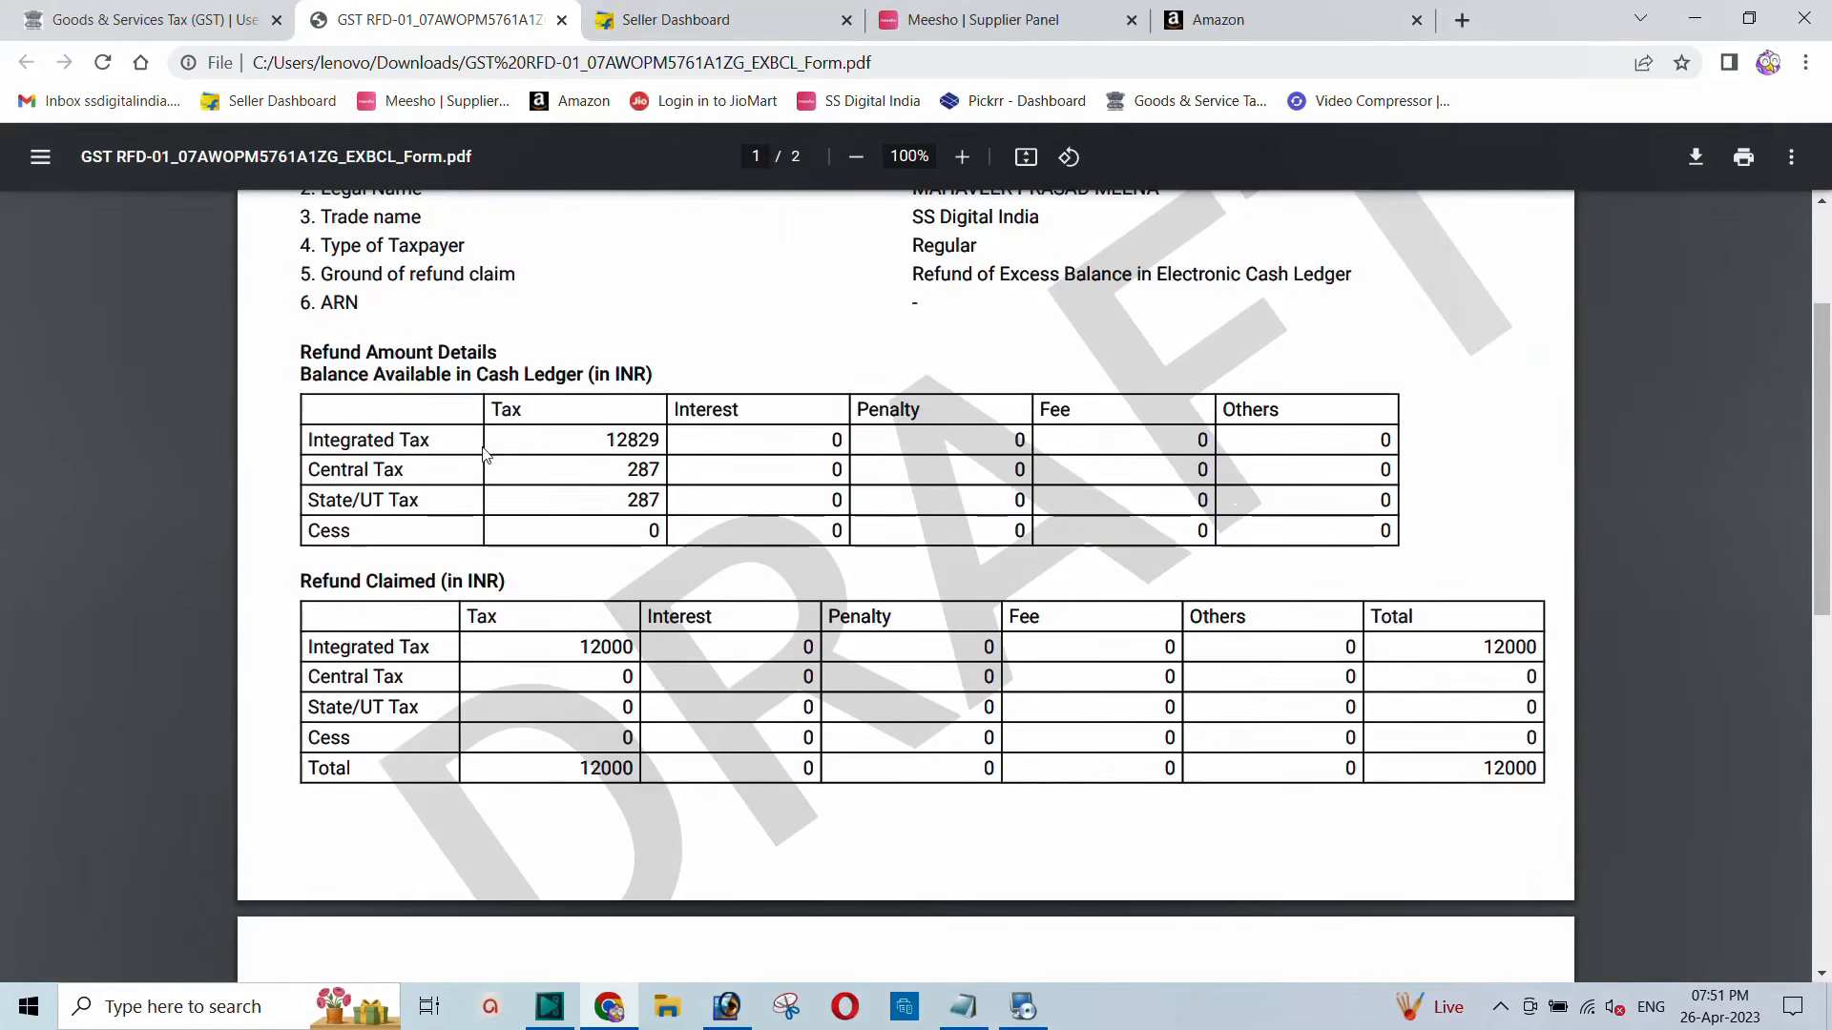
drag(605, 440, 672, 439)
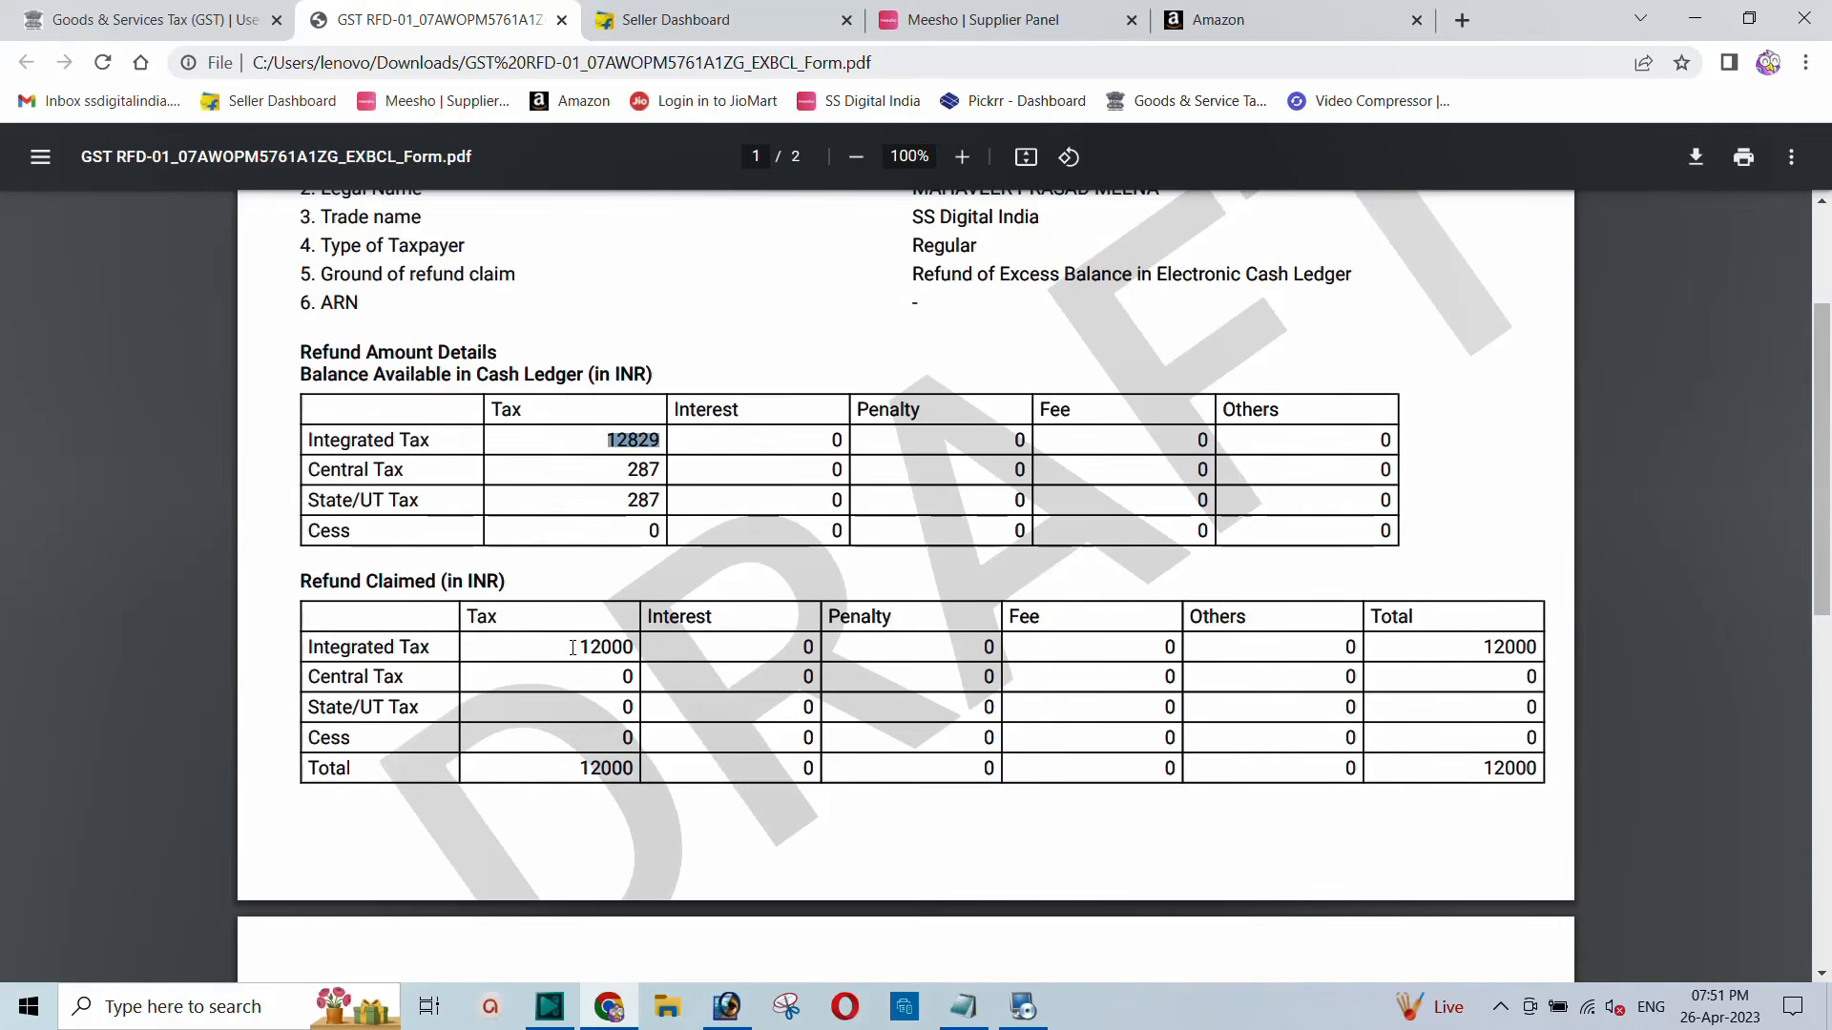
drag(575, 649, 656, 649)
click(619, 649)
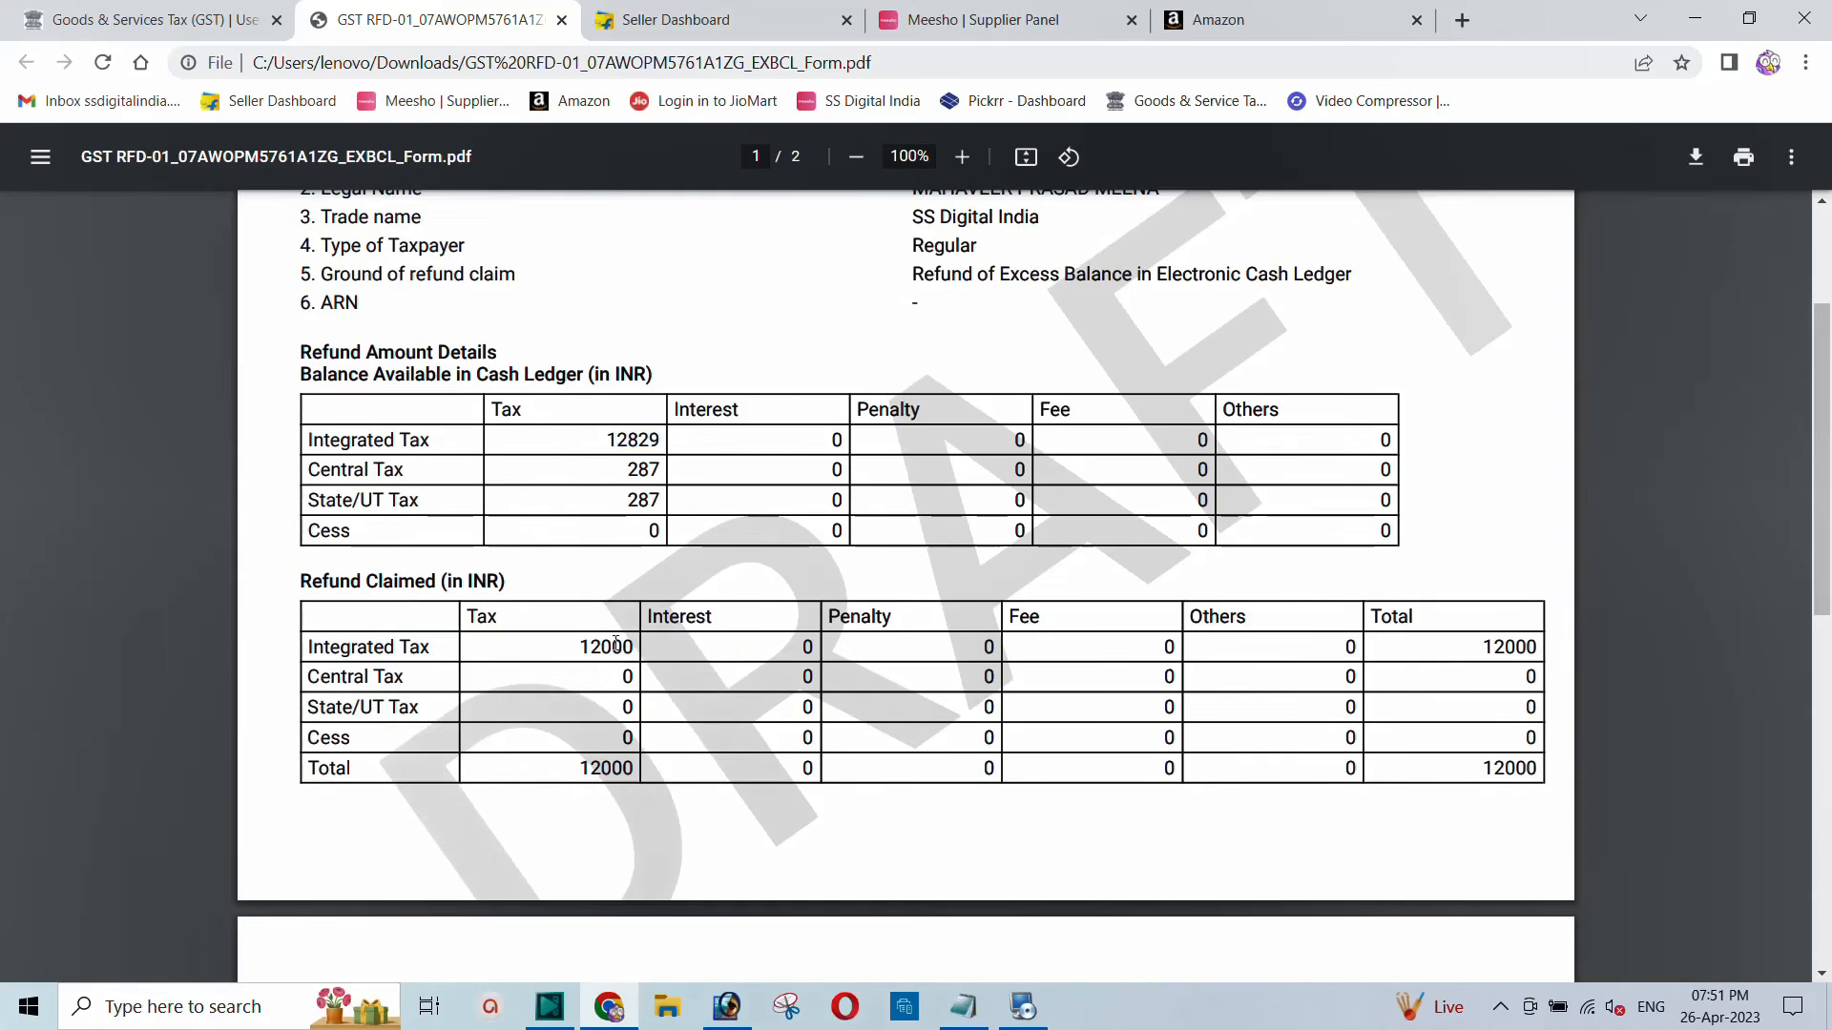
Step: Scroll through the rest of the draft, then go back to the refund application
scroll(616, 644, down, 2)
scroll(615, 643, down, 6)
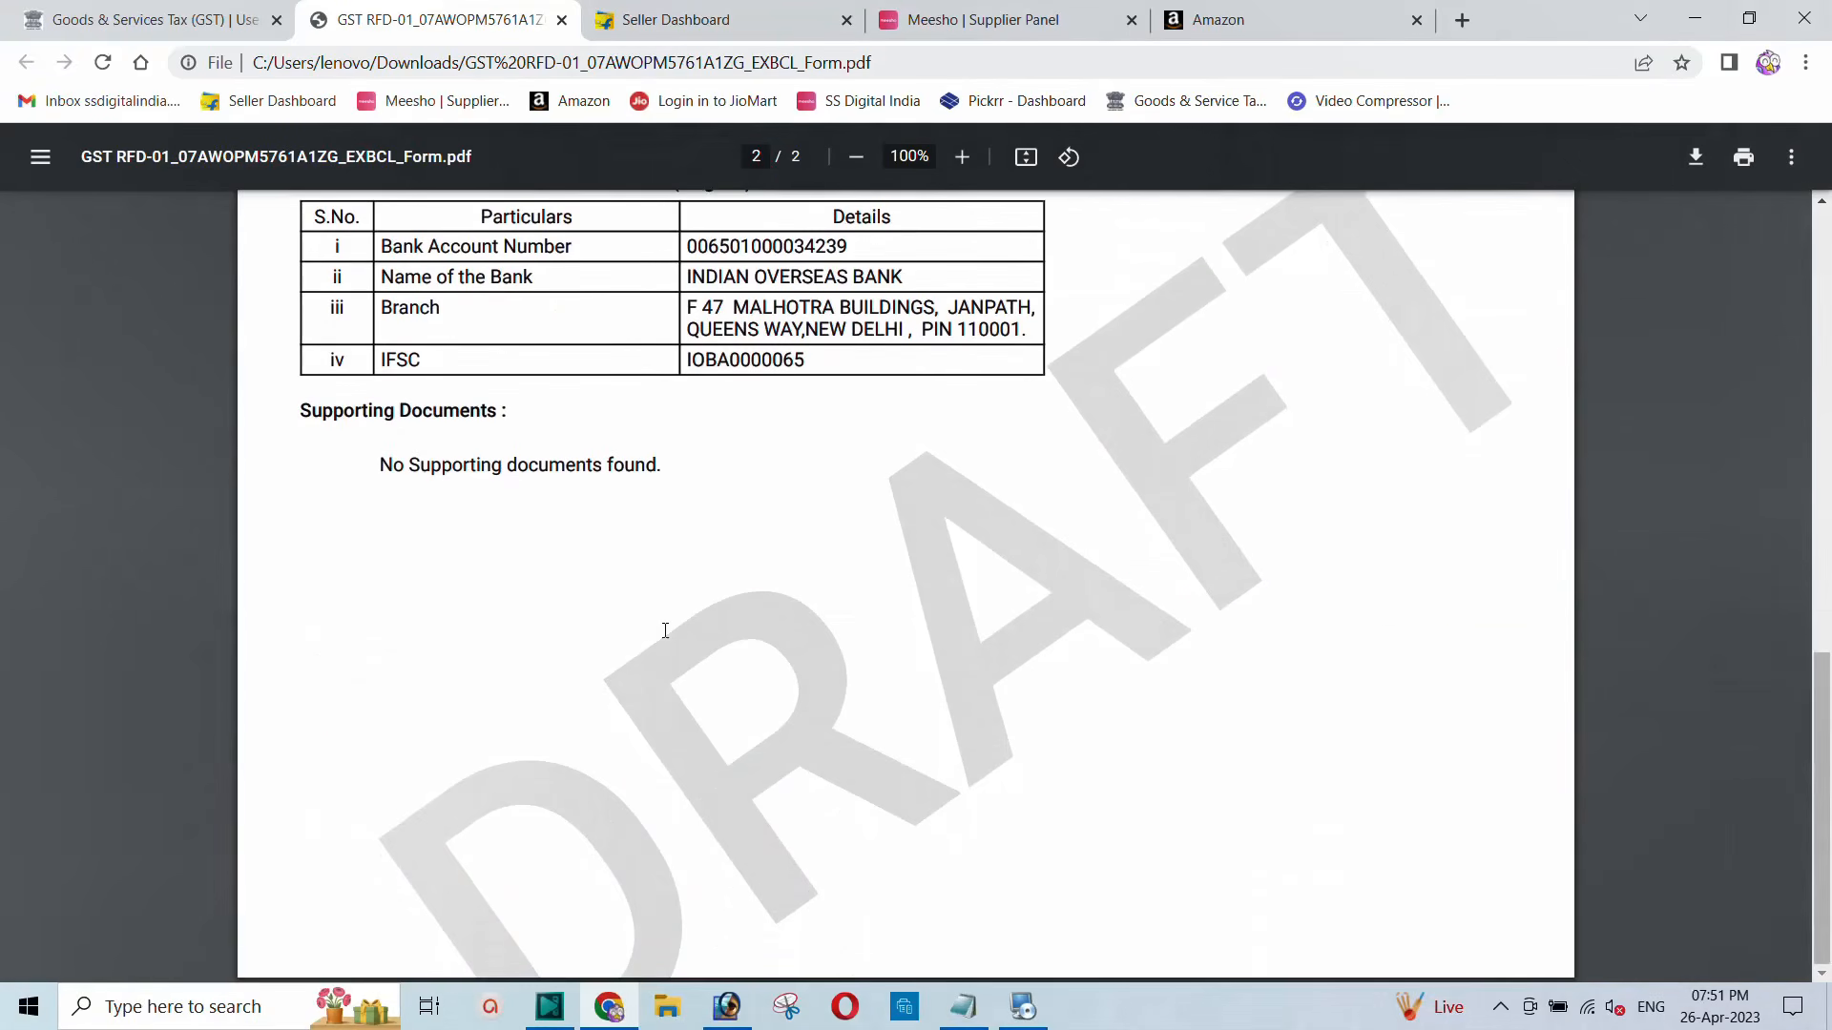
scroll(662, 629, up, 7)
click(153, 21)
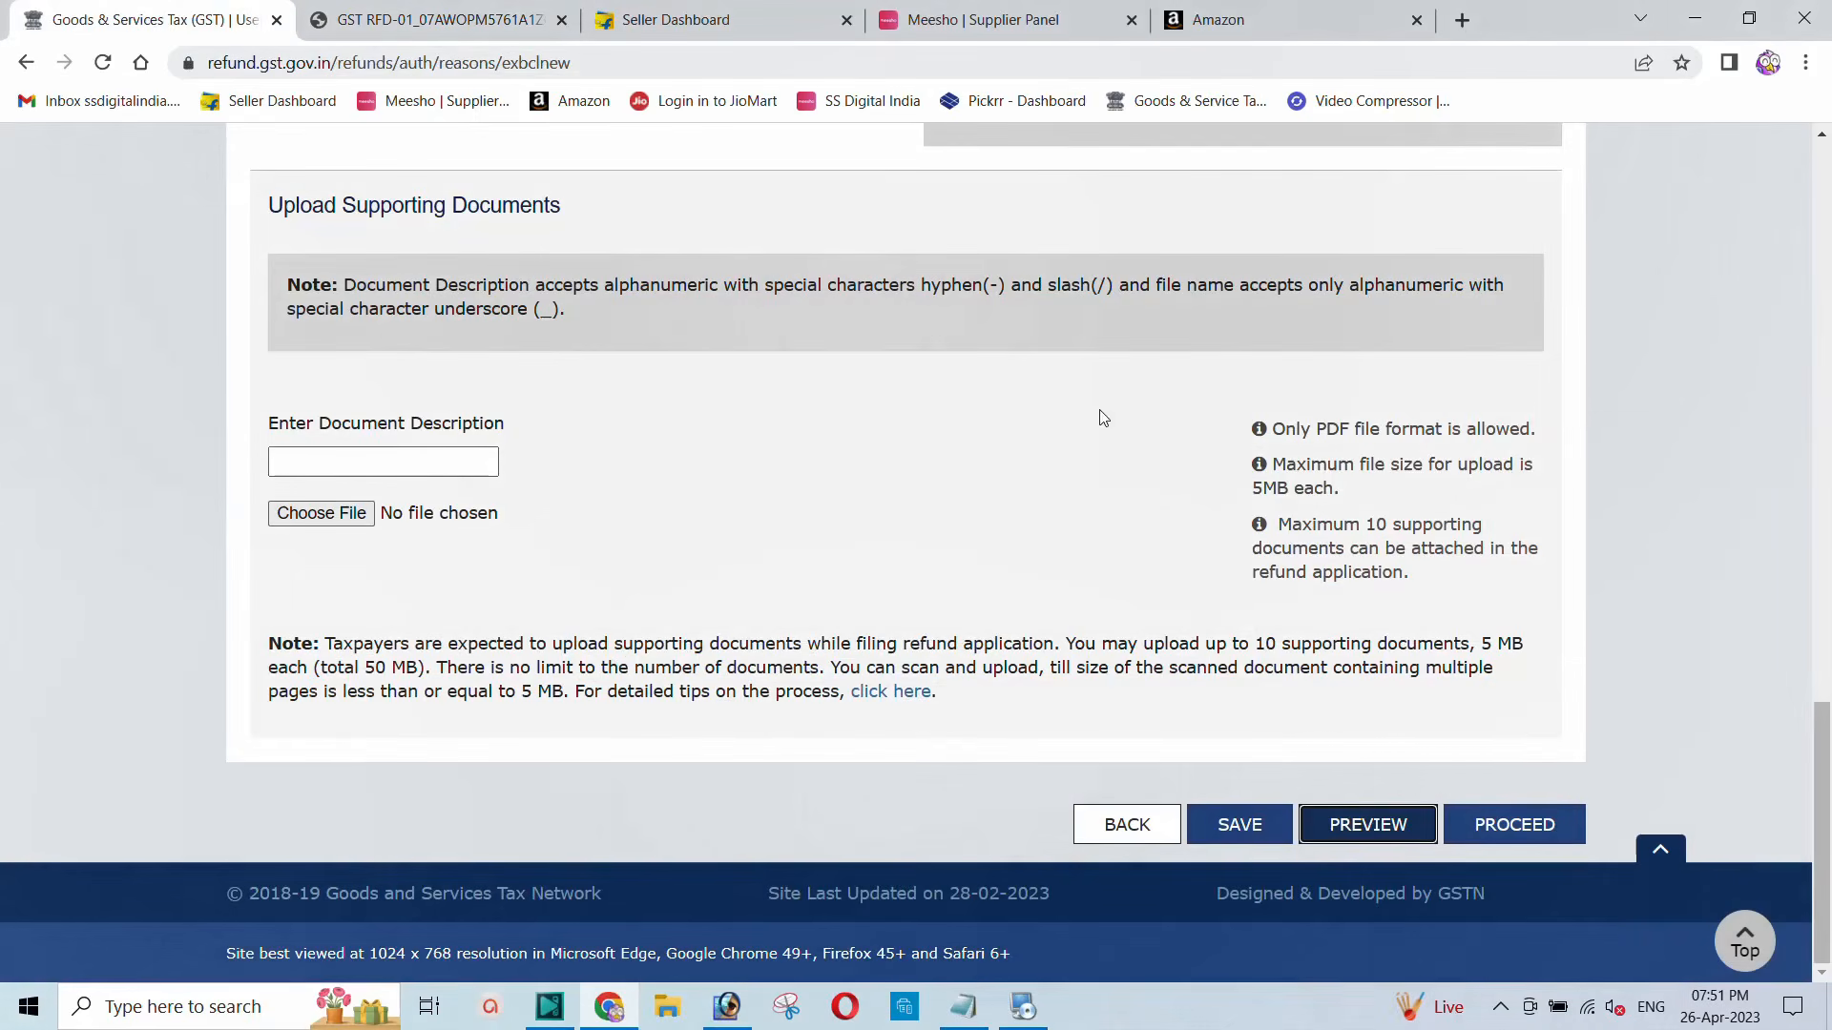
Step: Tick the correctness declaration, select the authorised signatory, and choose File with EVC
click(1506, 830)
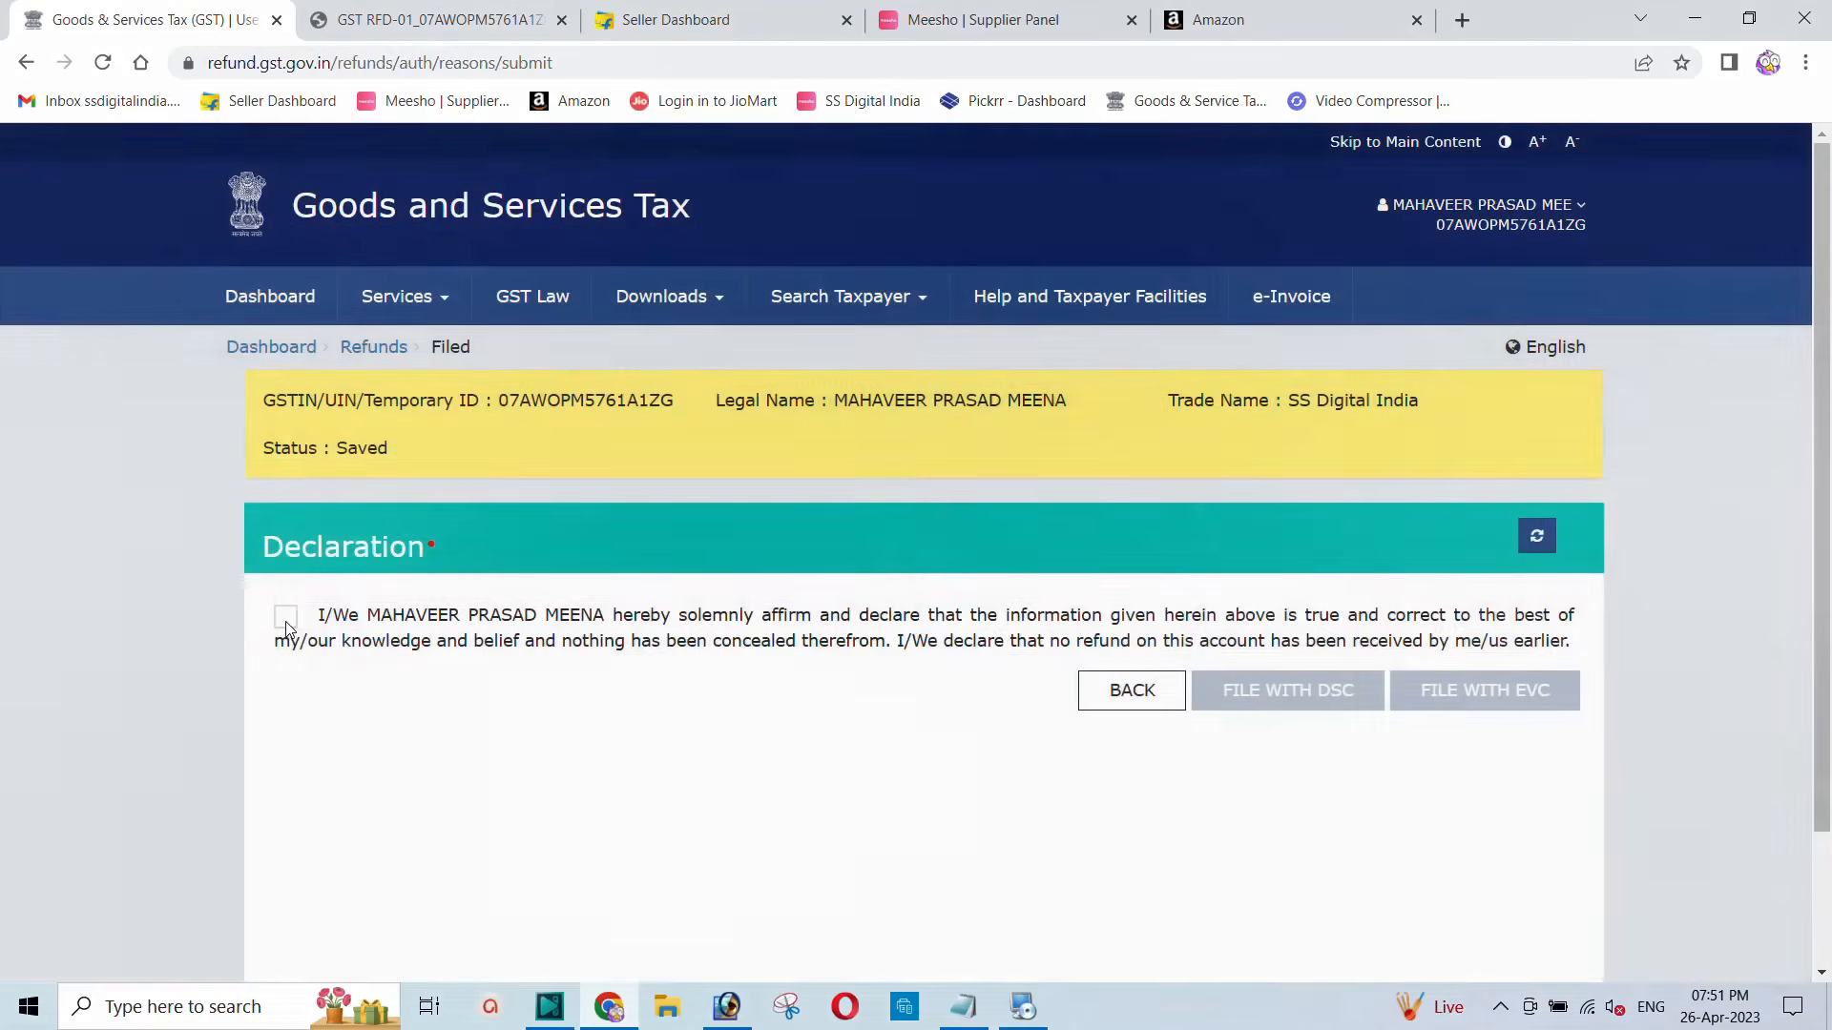
click(287, 618)
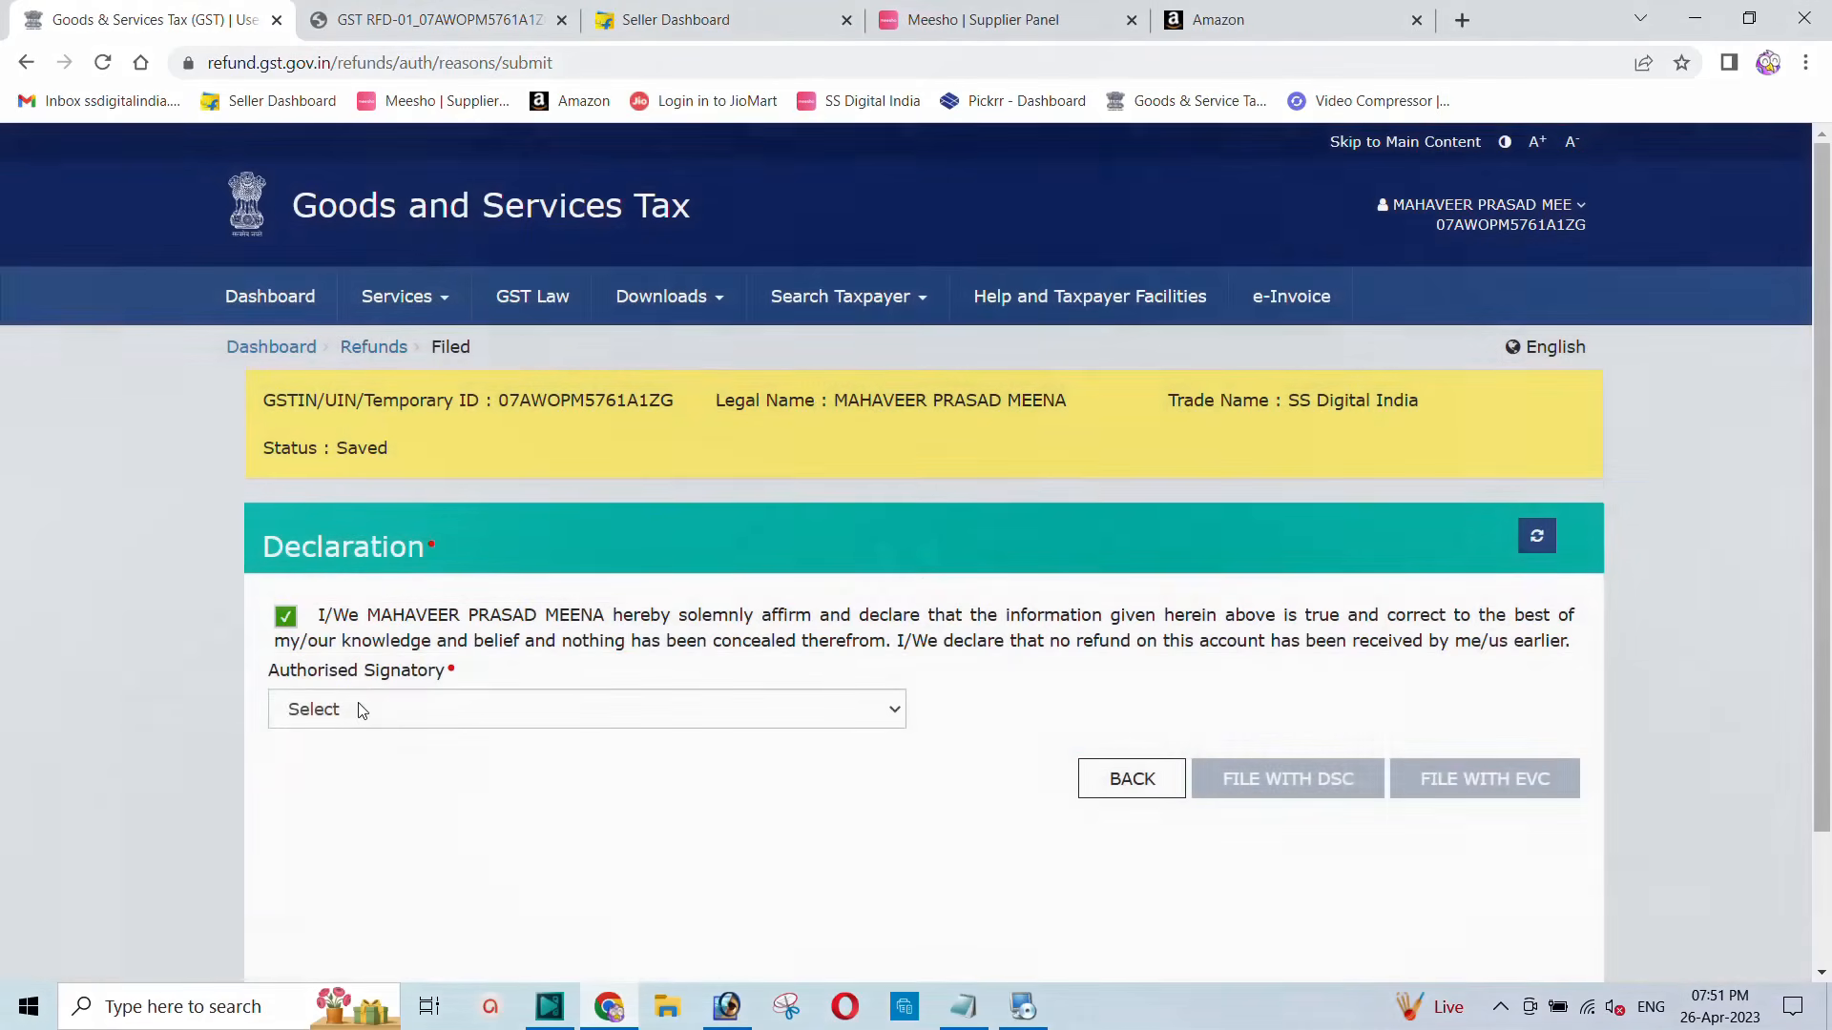
click(359, 717)
click(425, 763)
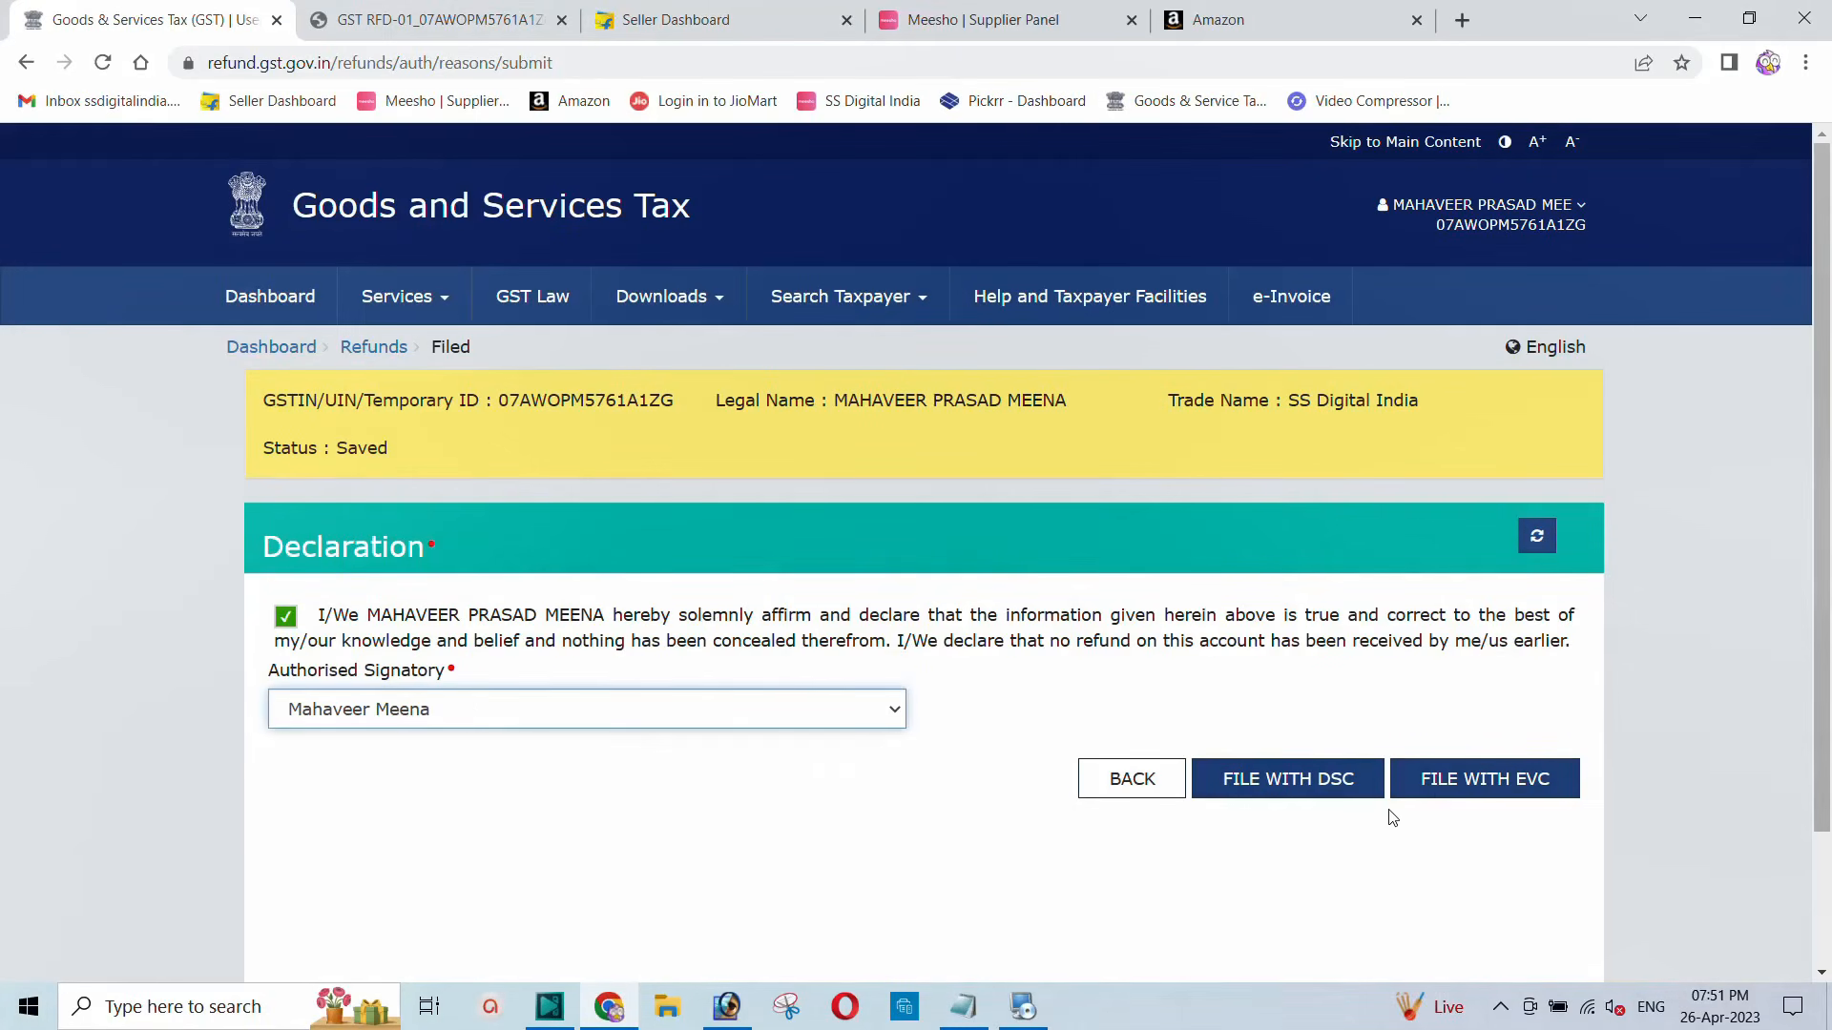
click(1470, 787)
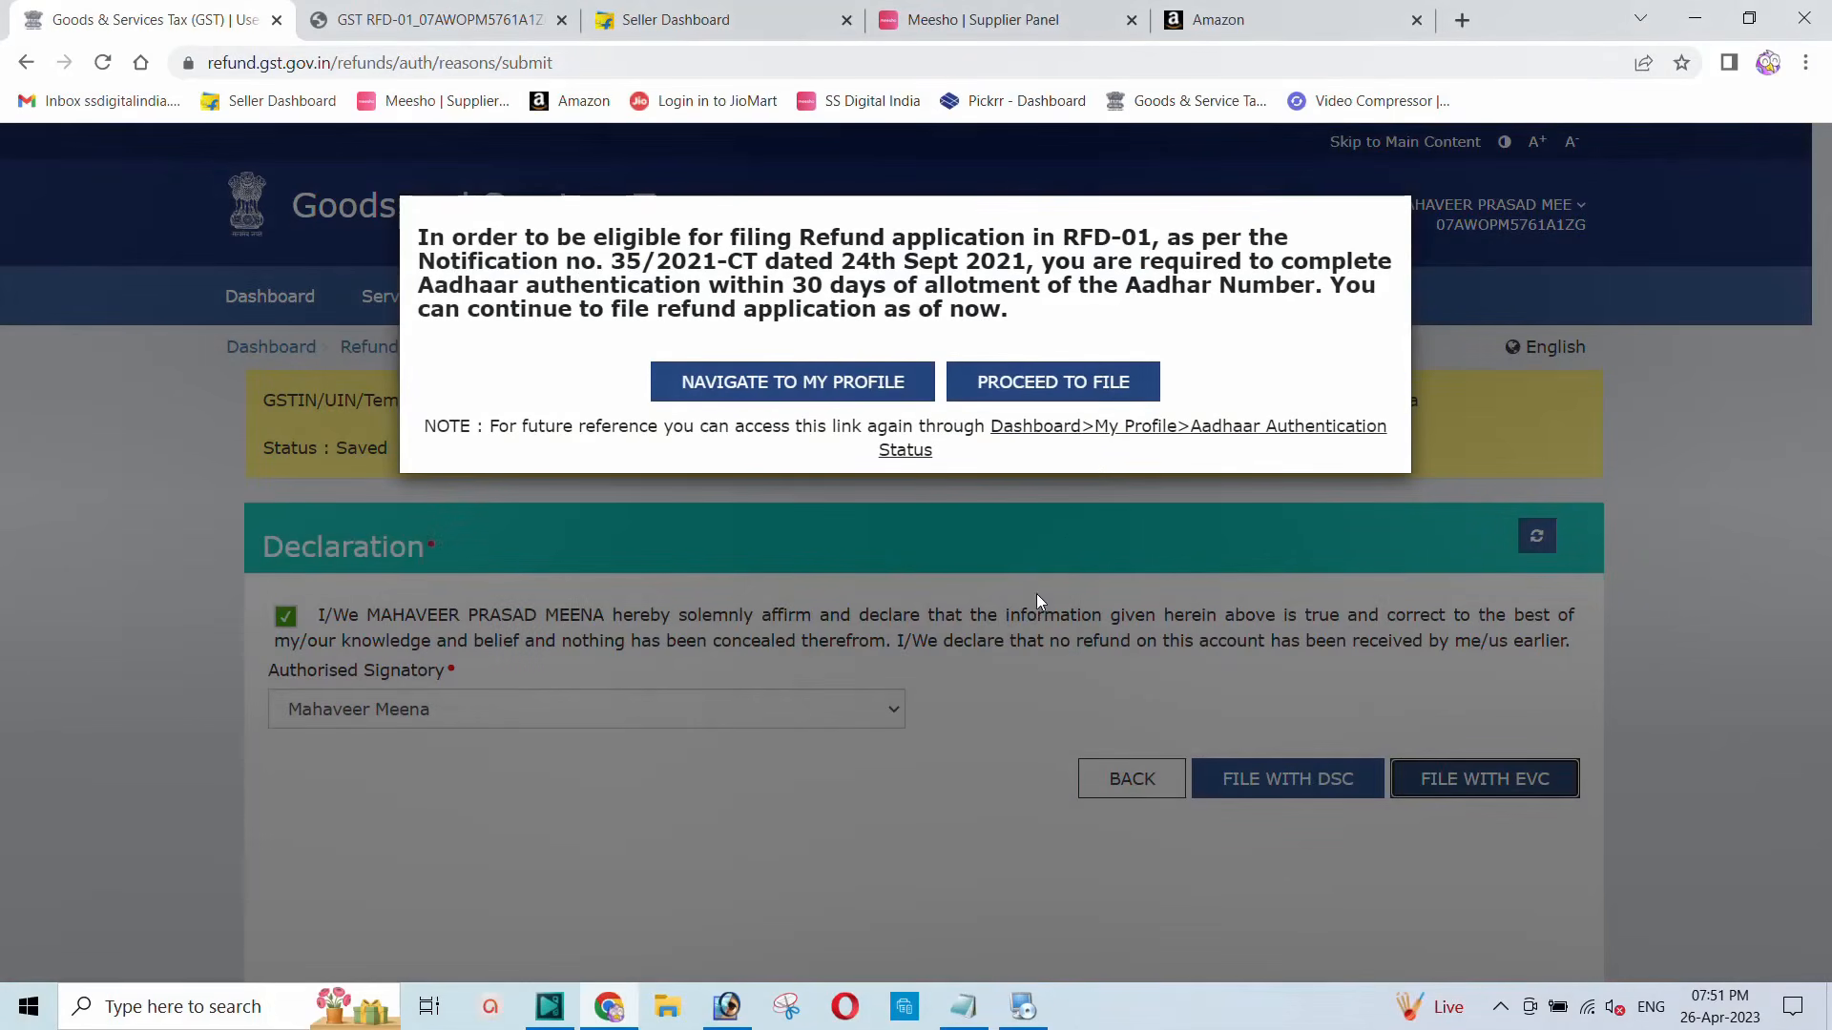
Step: Continue past the Aadhaar notice and verify the filing with the received OTP
click(1030, 389)
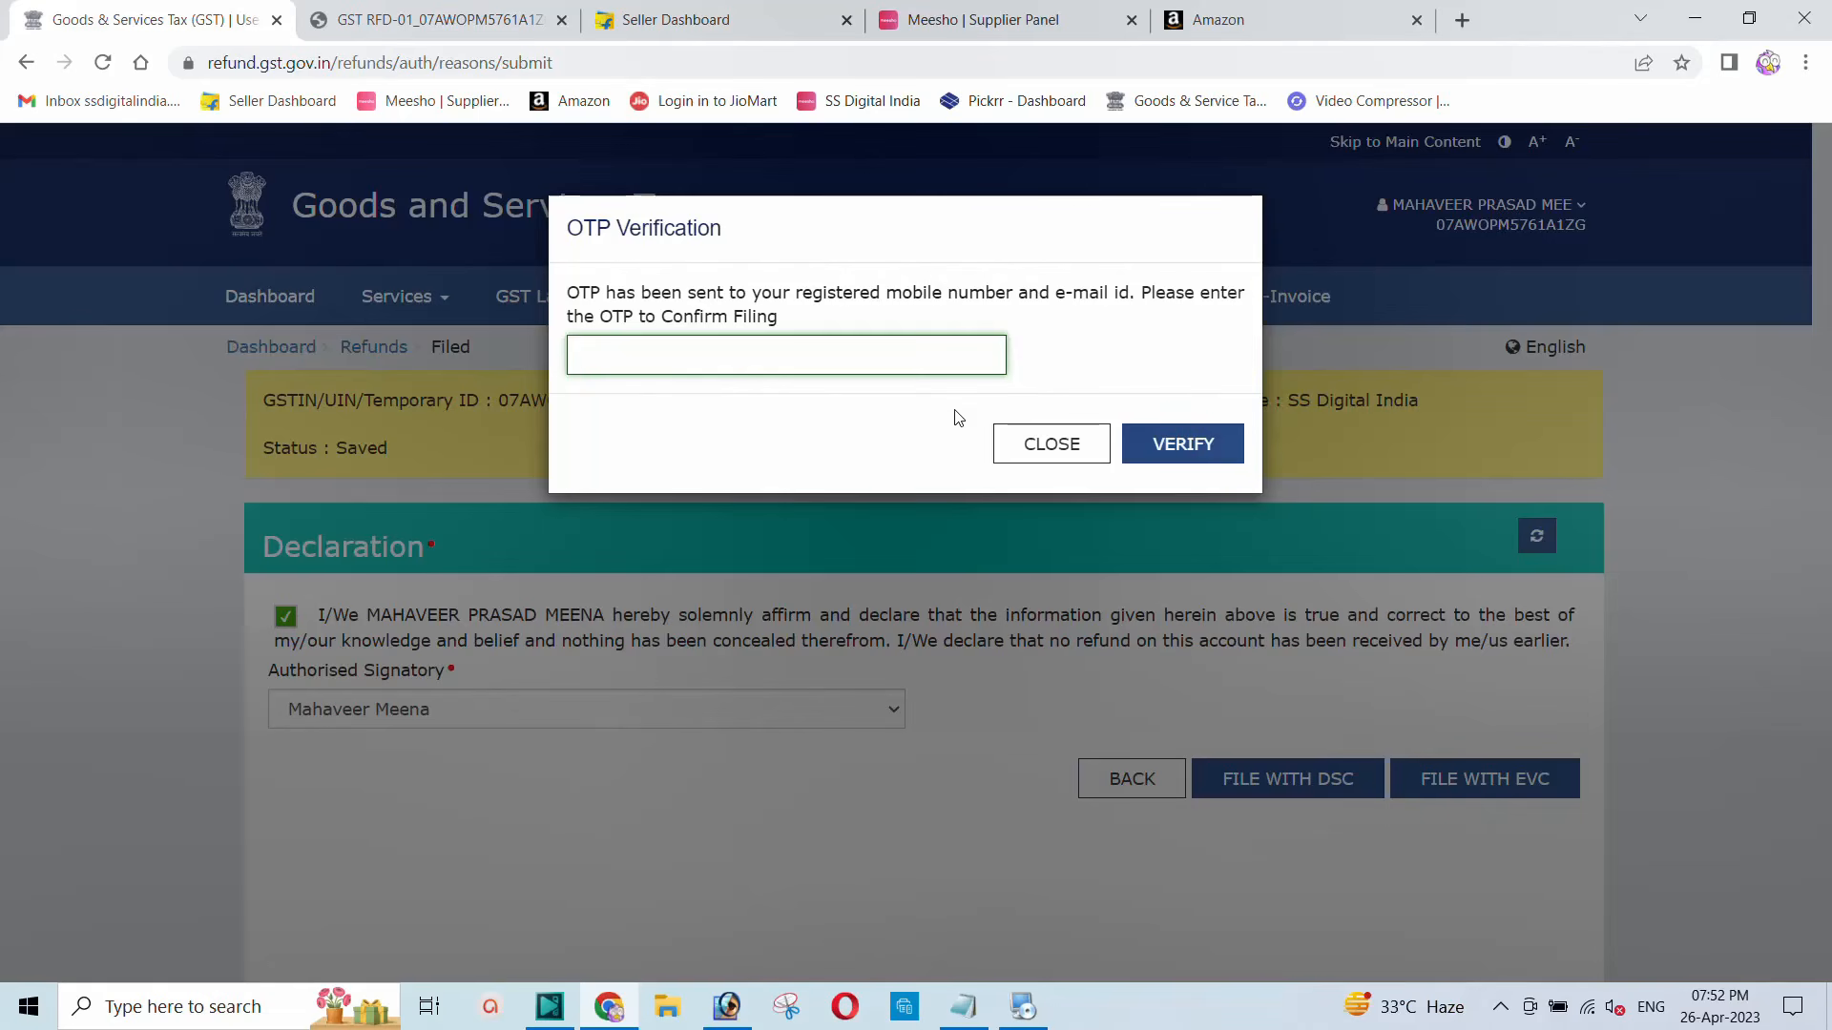
text(123456)
click(1161, 450)
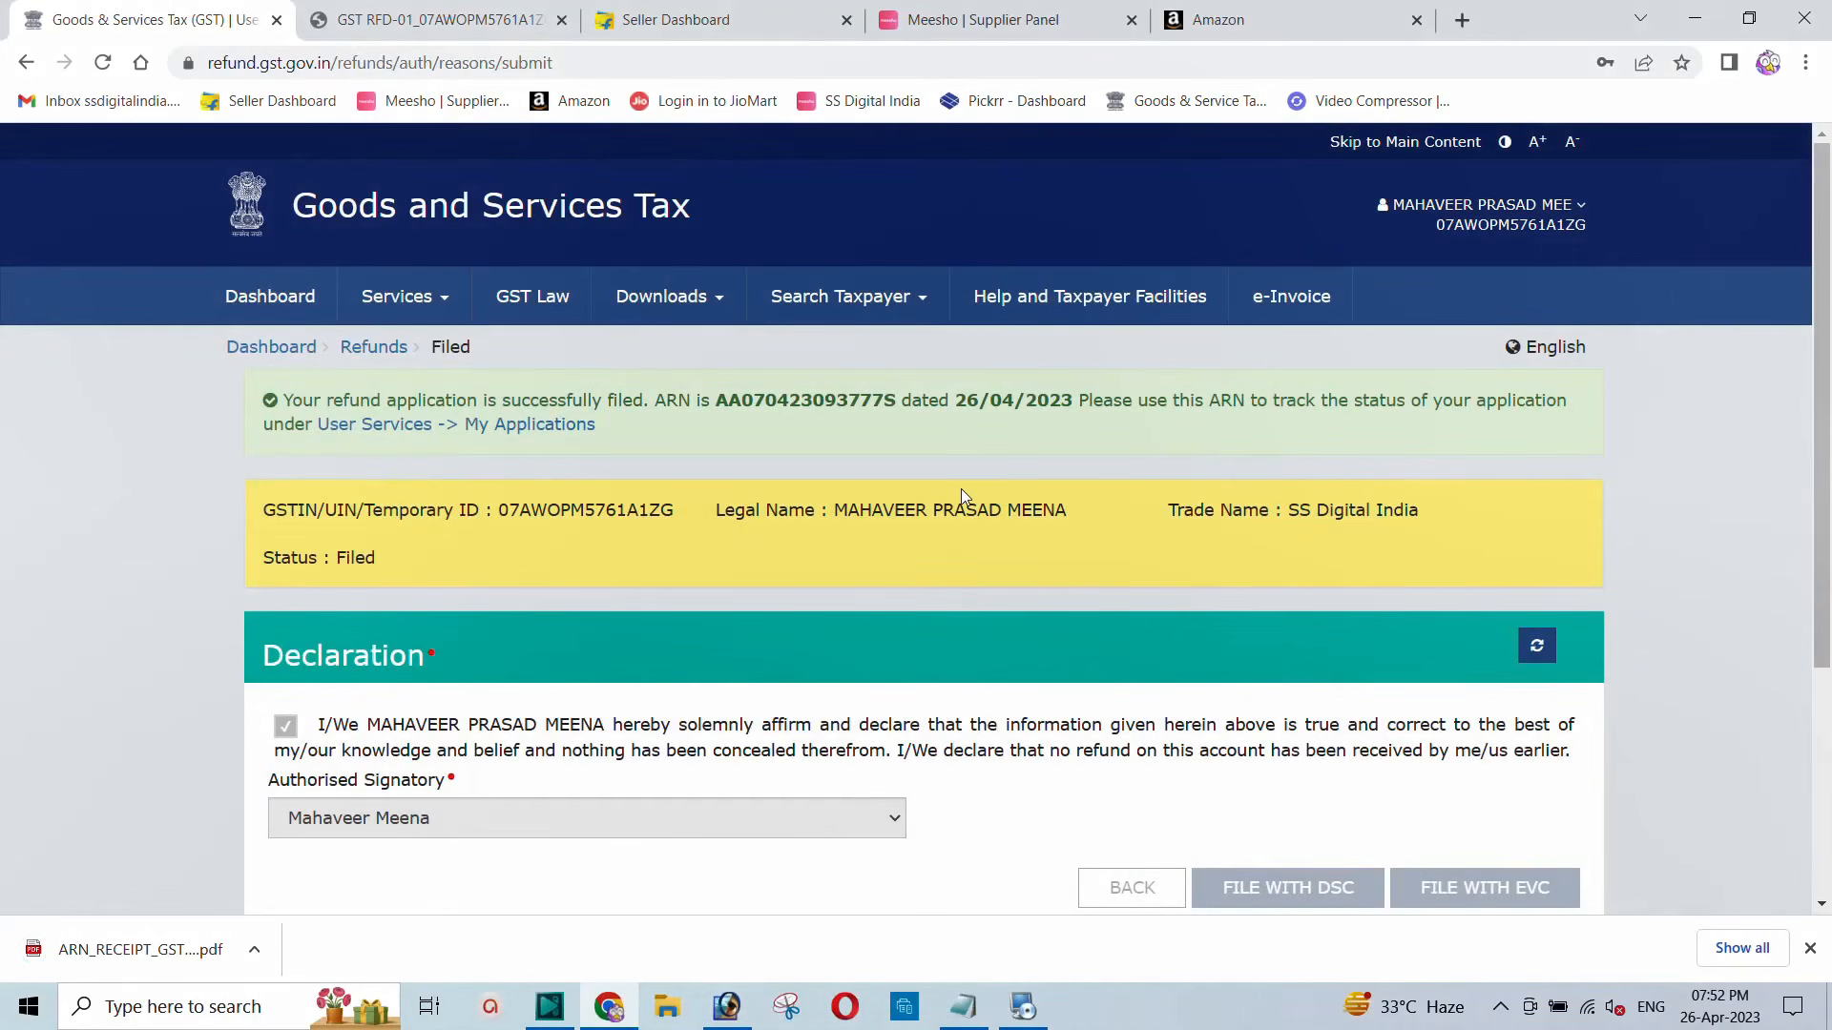
Step: Scroll the success page to read the ARN and the Filed status dated 26/04/2023
scroll(926, 526, down, 4)
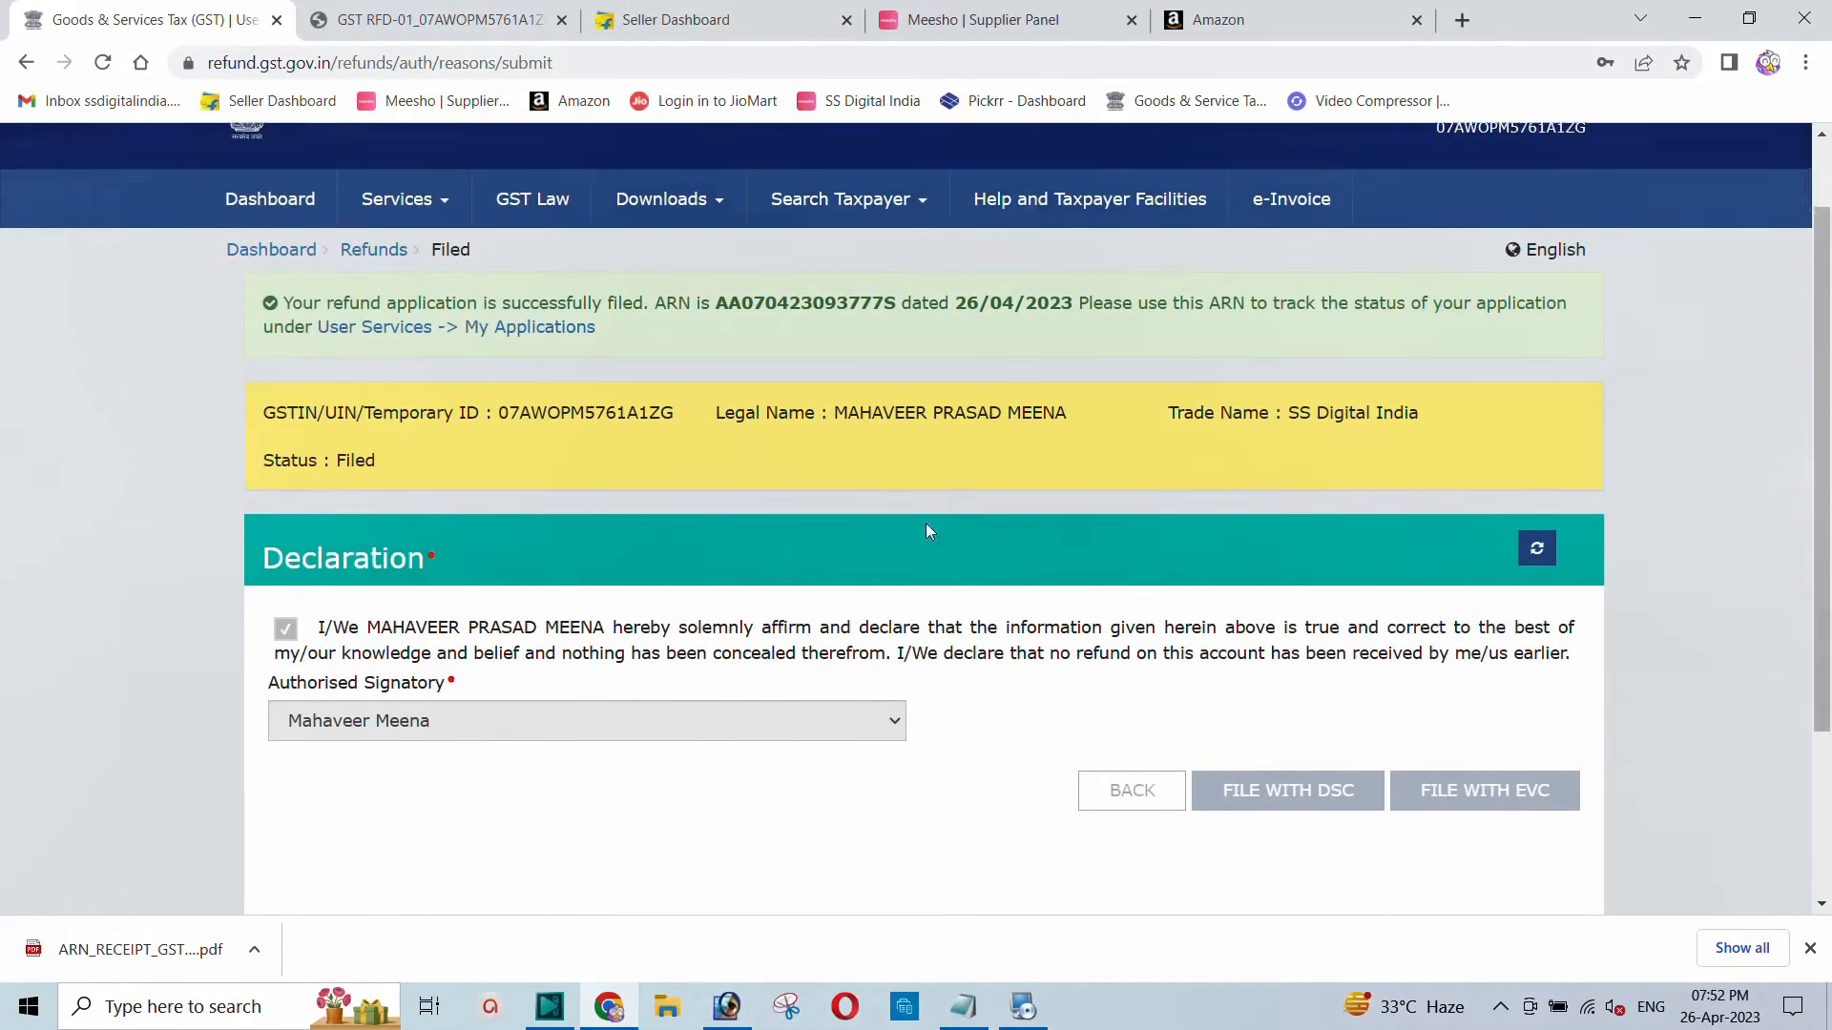
scroll(923, 531, up, 4)
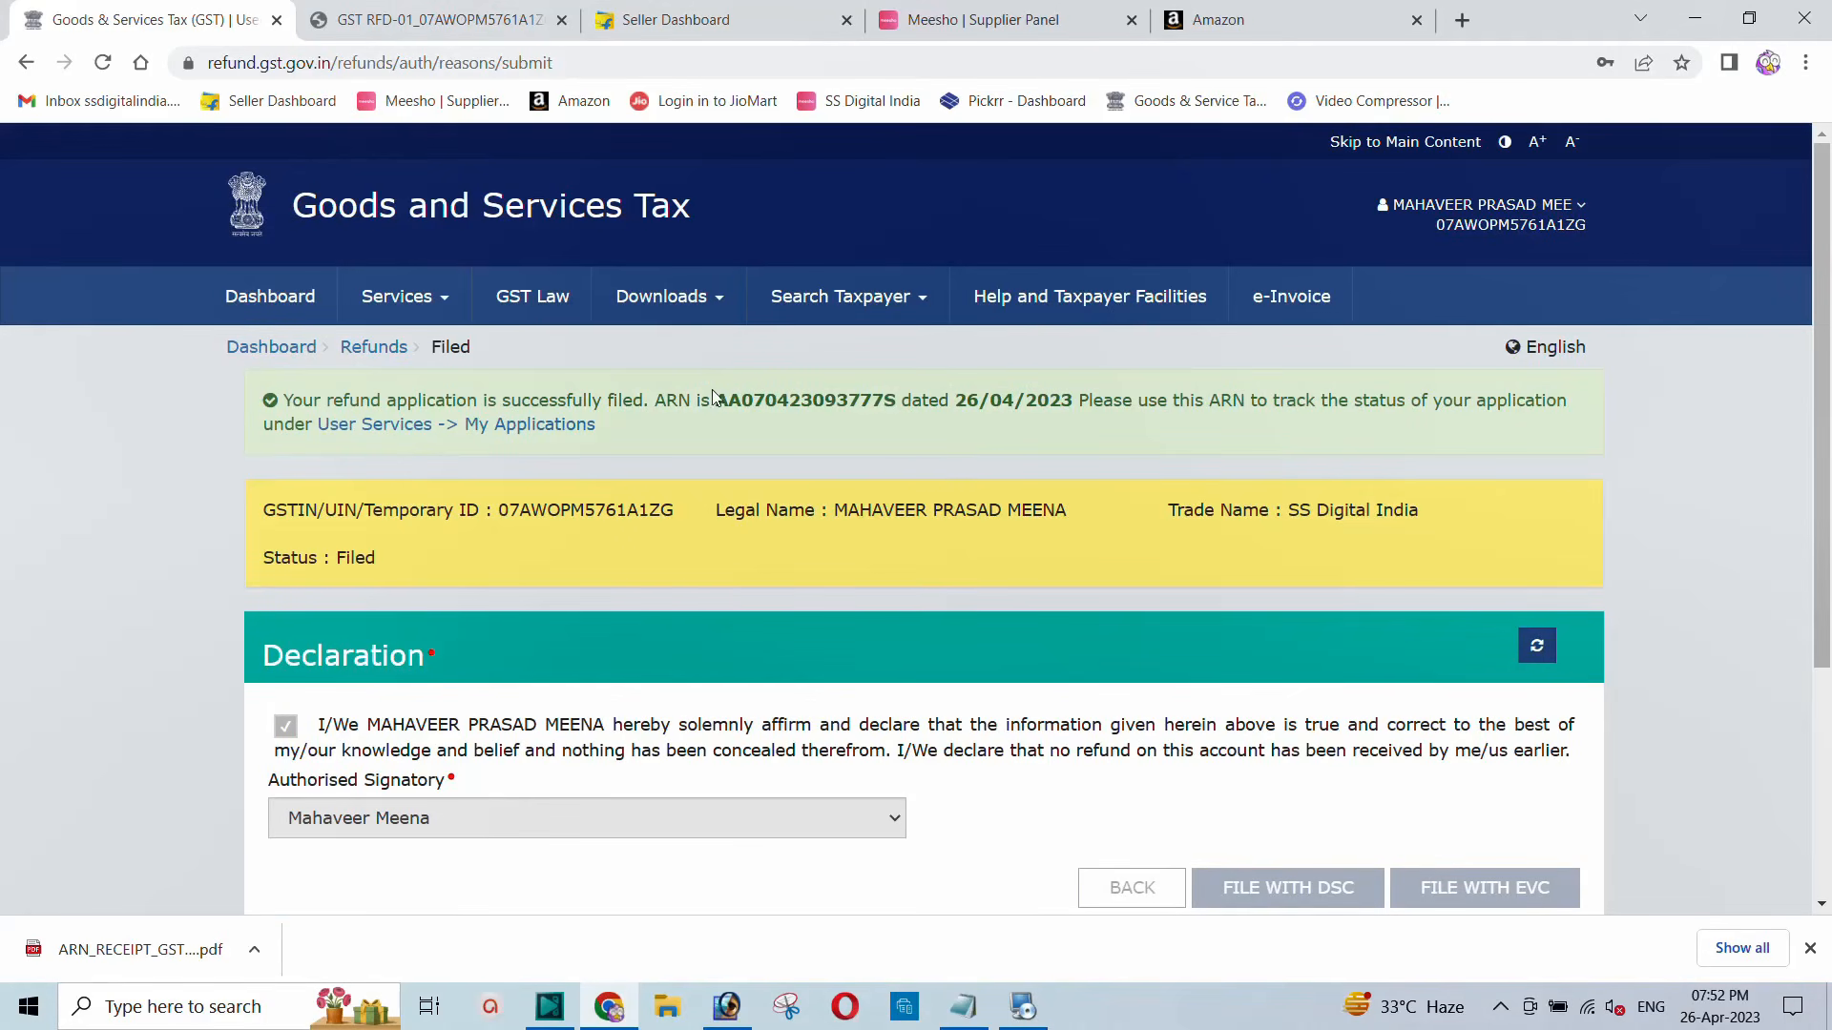
Step: Open the Electronic Cash Ledger from Services > Ledgers
click(401, 303)
mouse_move(399, 361)
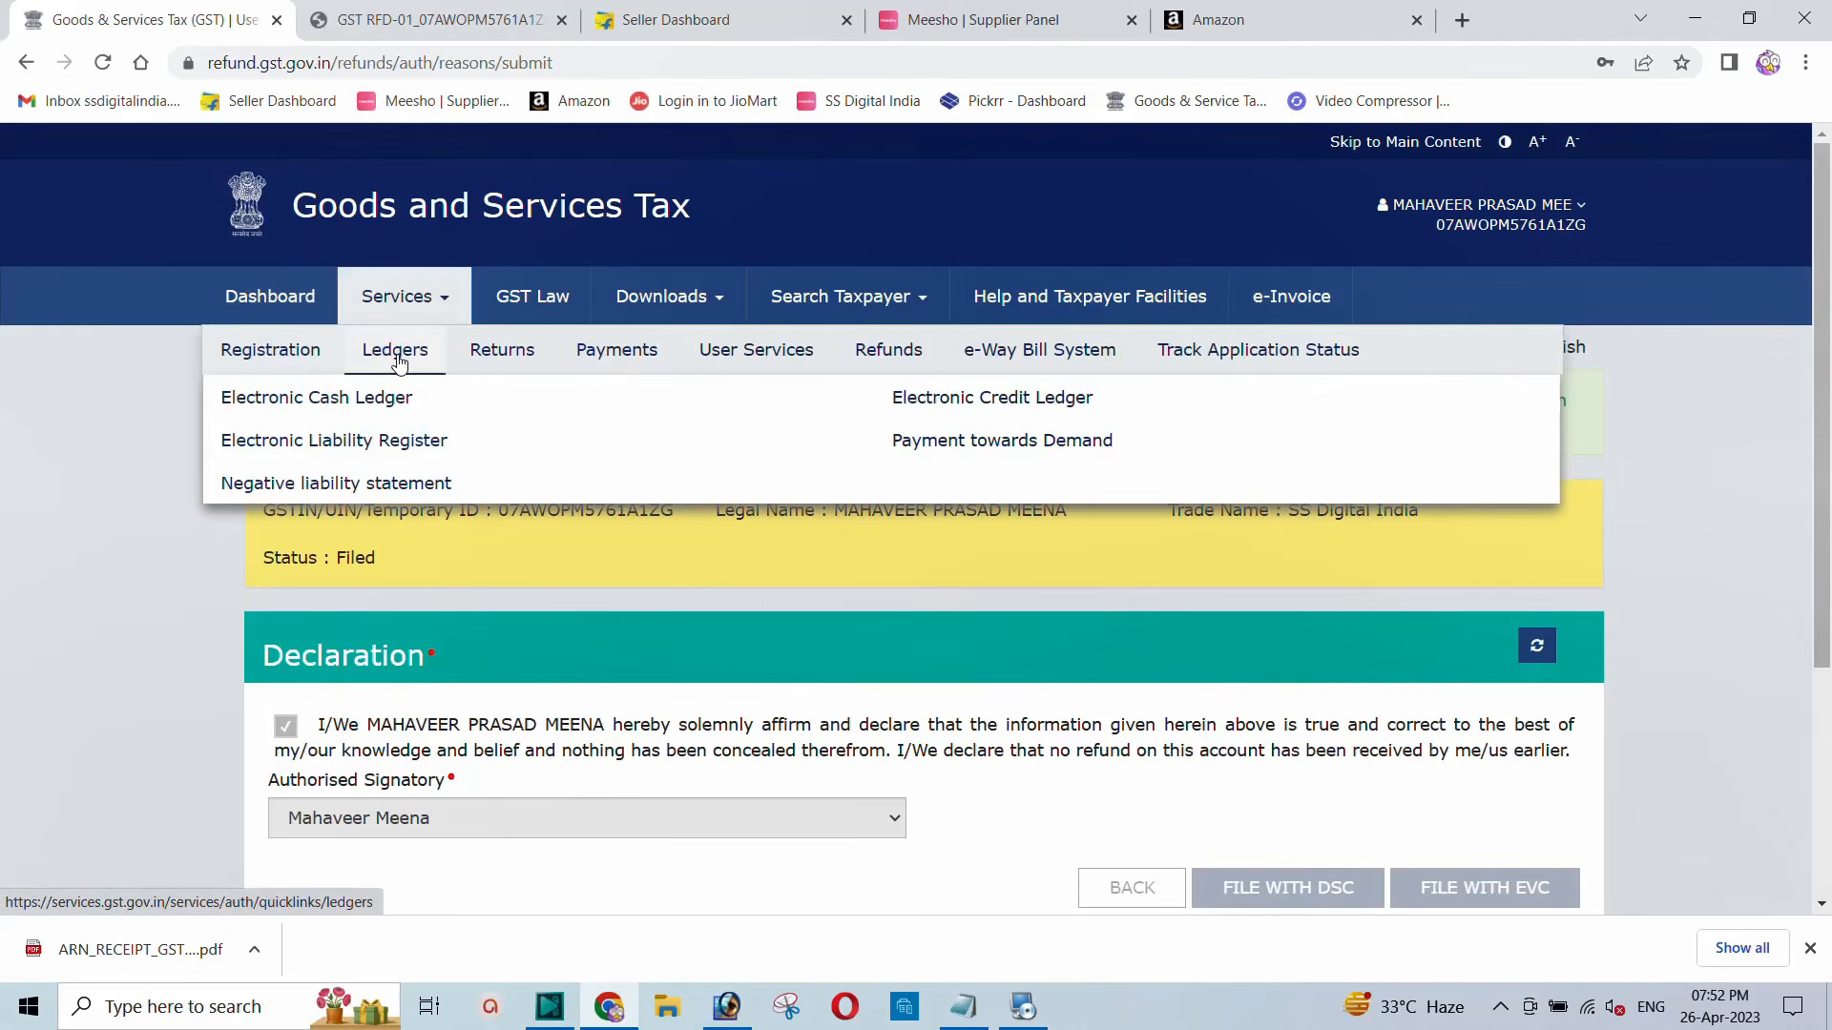
click(296, 406)
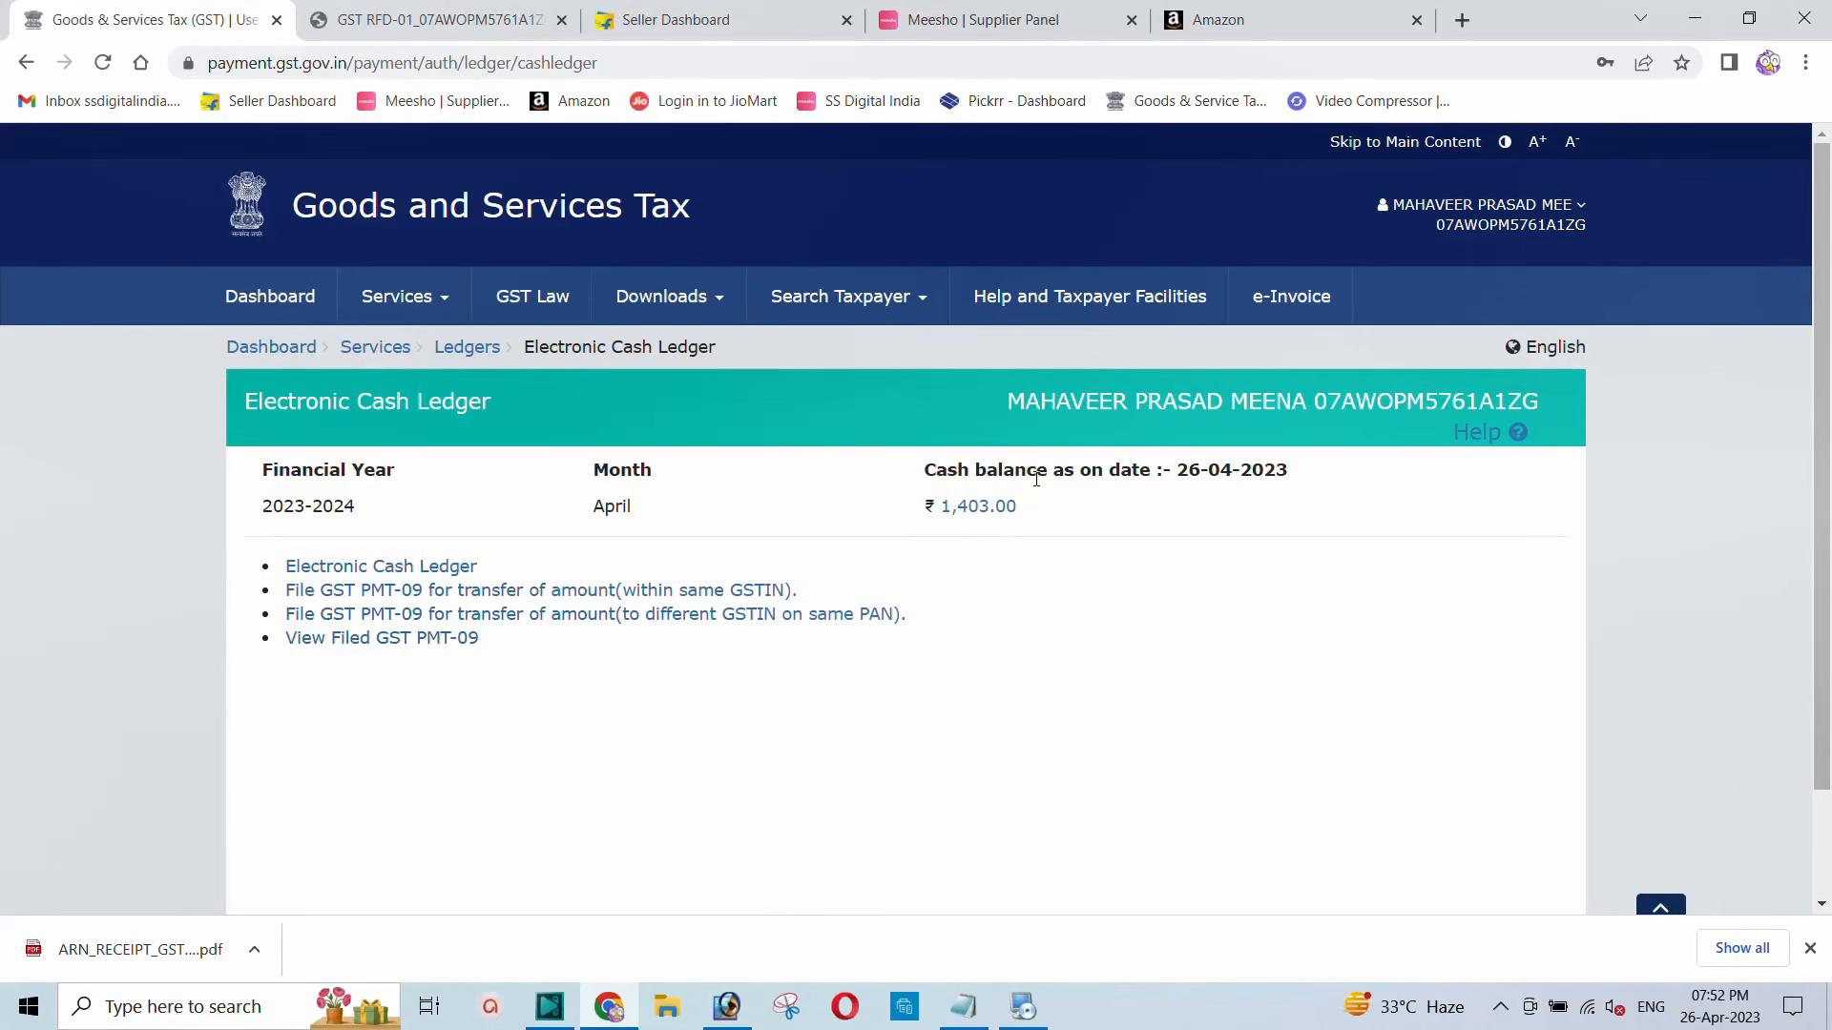
Step: On the dashboard, check the cash balances of 829 IGST, 287 CGST and 287 SGST
click(250, 351)
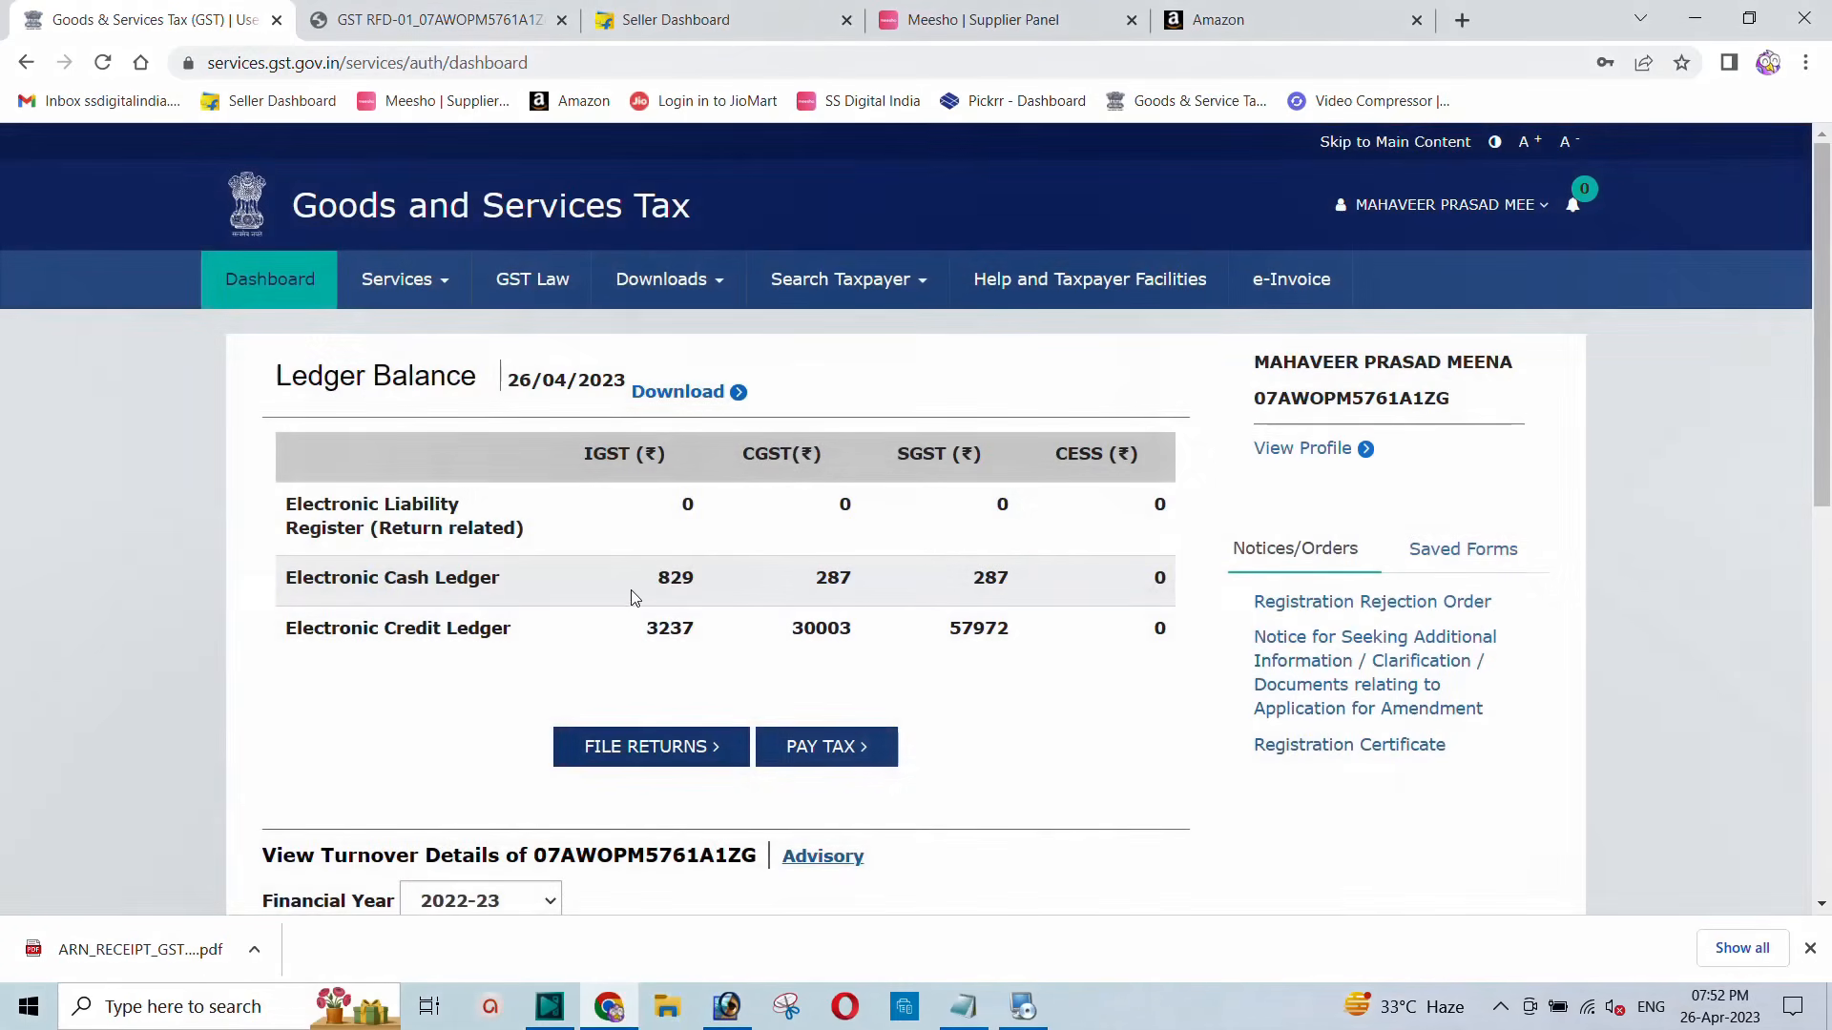
drag(632, 586, 993, 584)
click(992, 584)
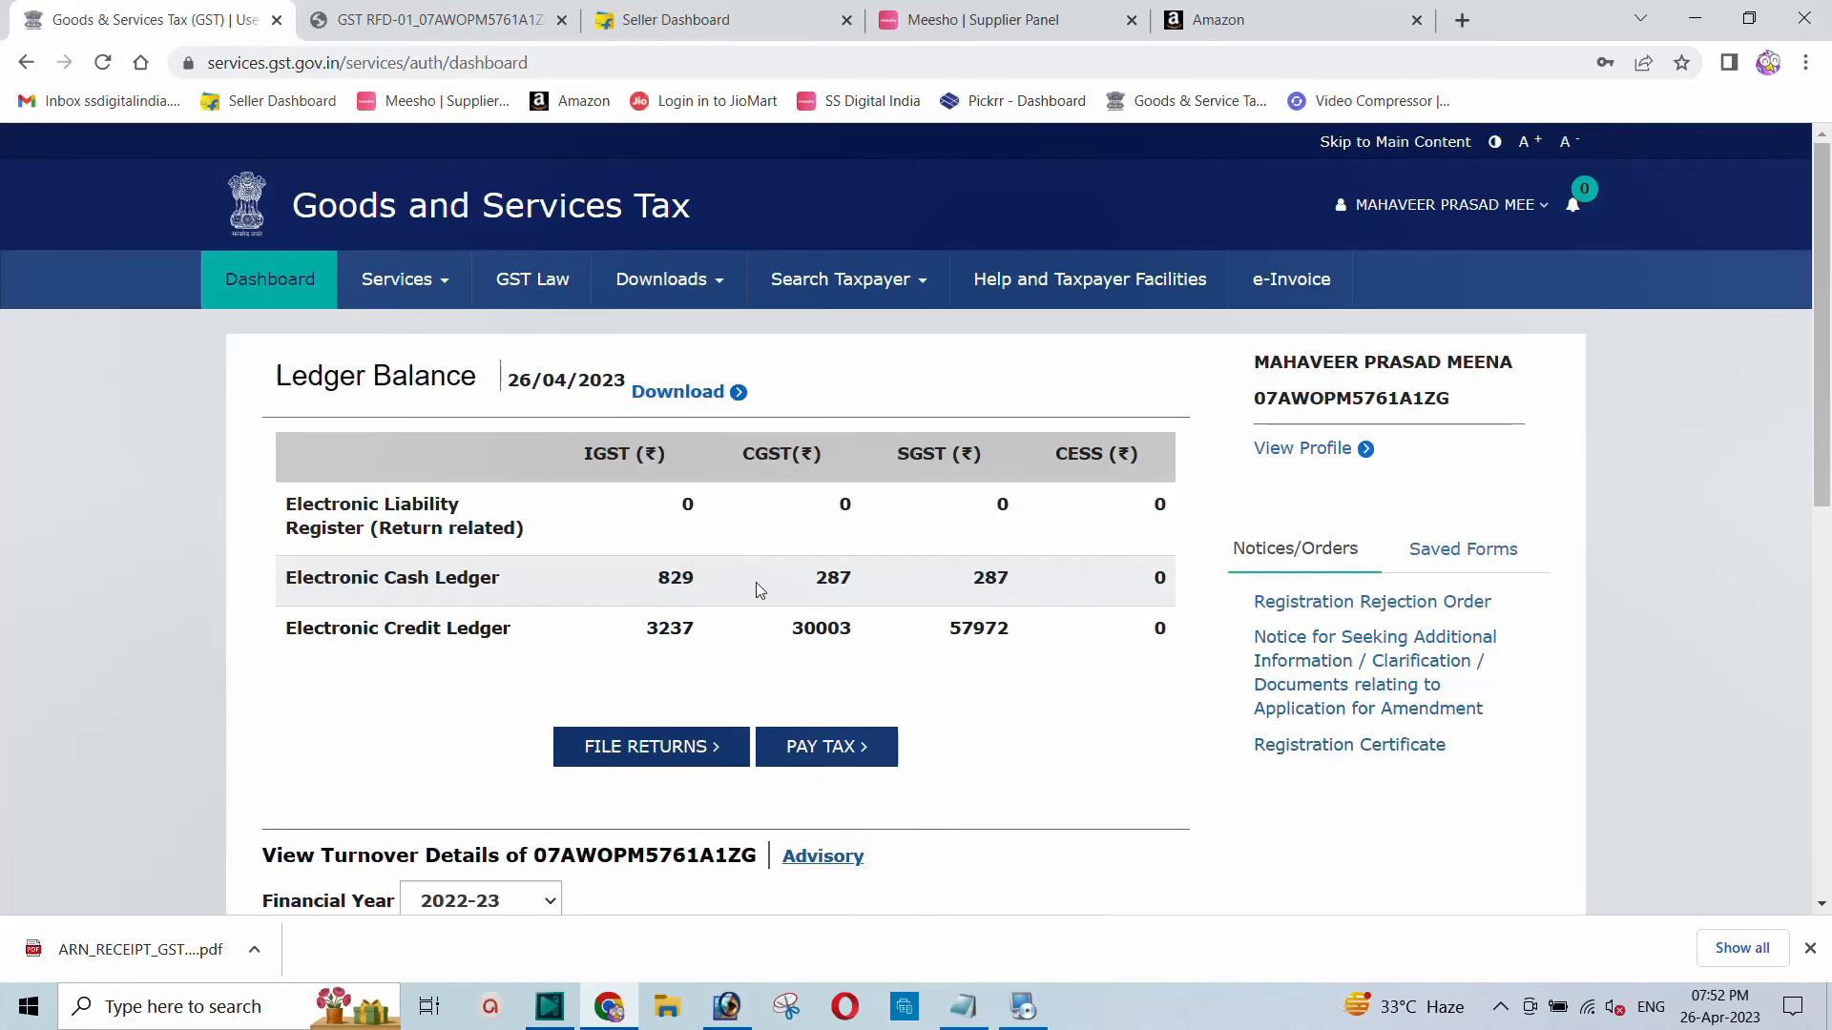